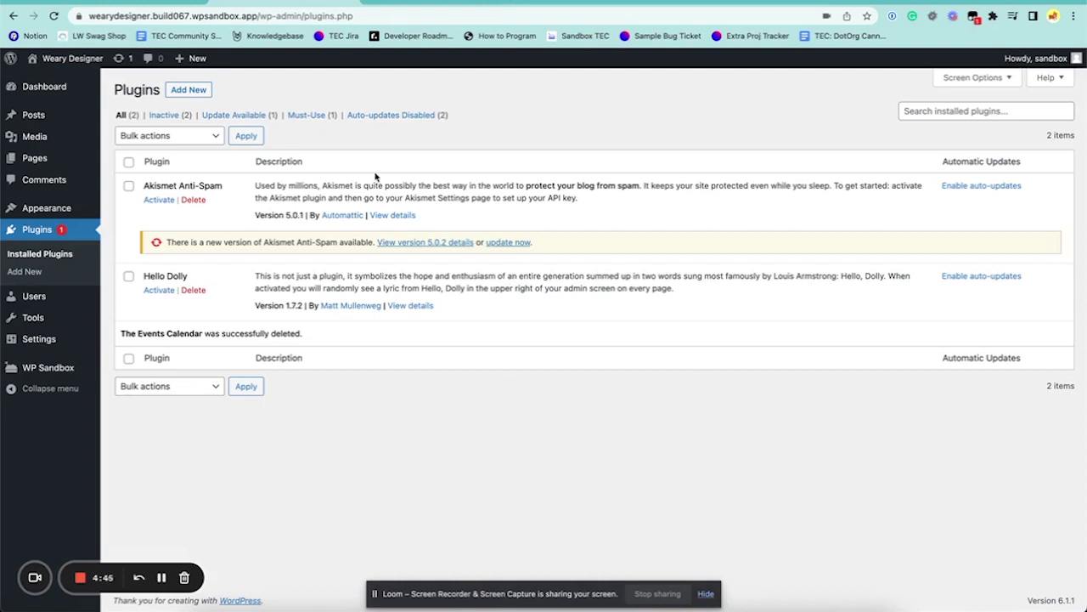
- Open the plugin installation page and search the plugin directory for "the events calendar"
{"action": "left_click", "coordinate": [180, 92]}
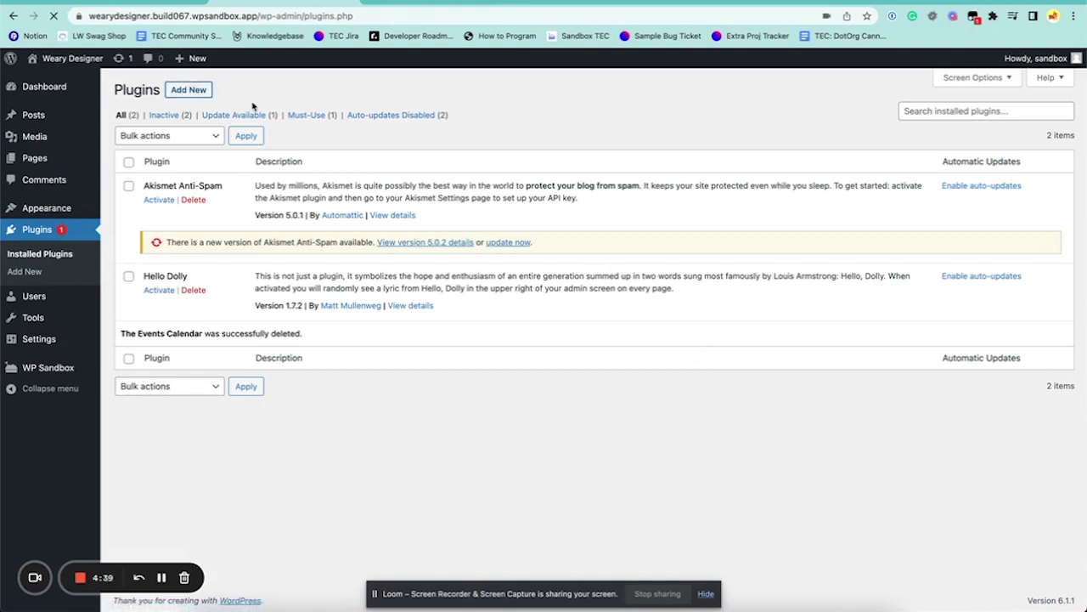
{"action": "left_click", "coordinate": [887, 120]}
{"action": "type", "text": "the events c"}
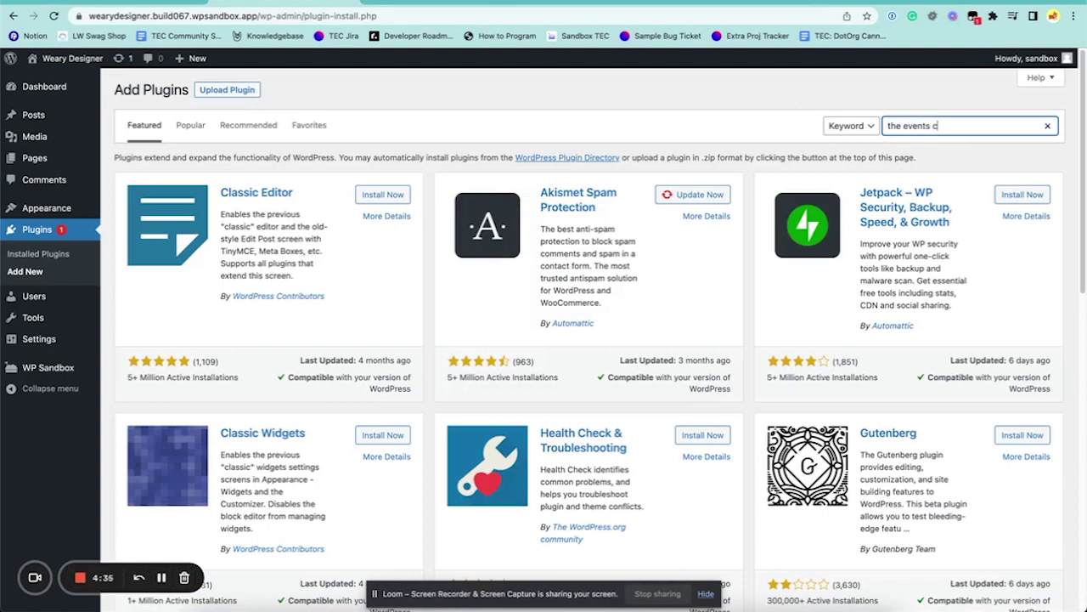
{"action": "type", "text": "alendar"}
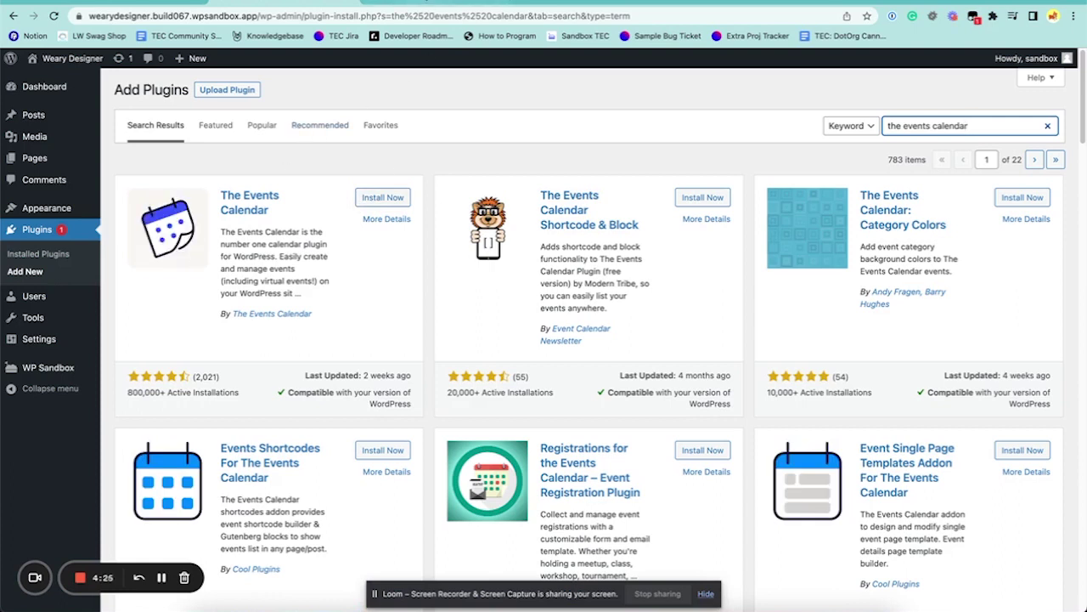
- View The Events Calendar product page with its Free and Pro plans, and return to the plugin search results
{"action": "key", "text": "ctrl+Tab"}
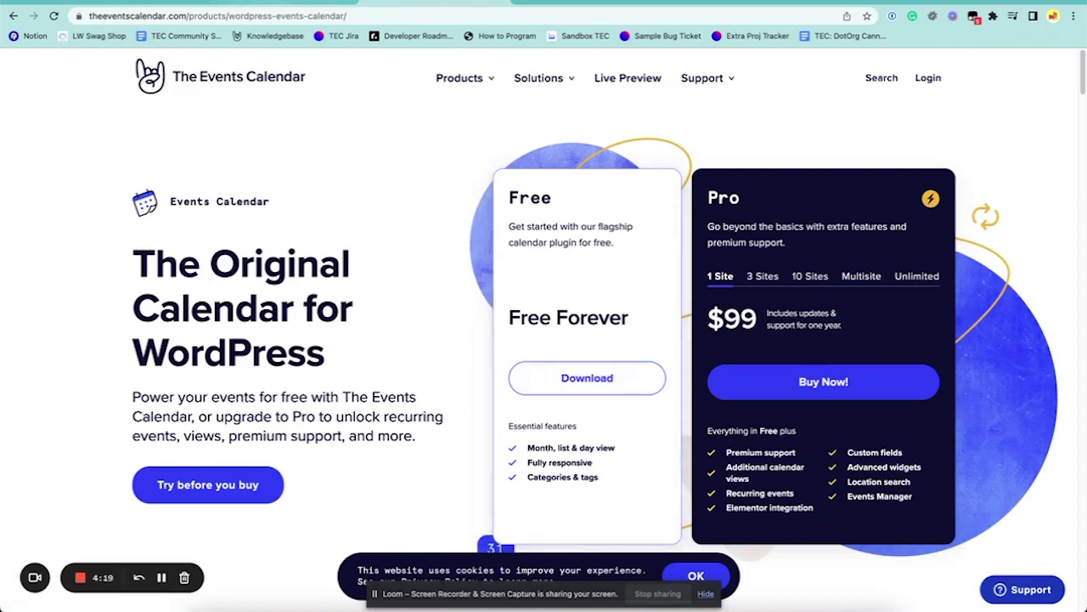
{"action": "key", "text": "ctrl+shift+Tab"}
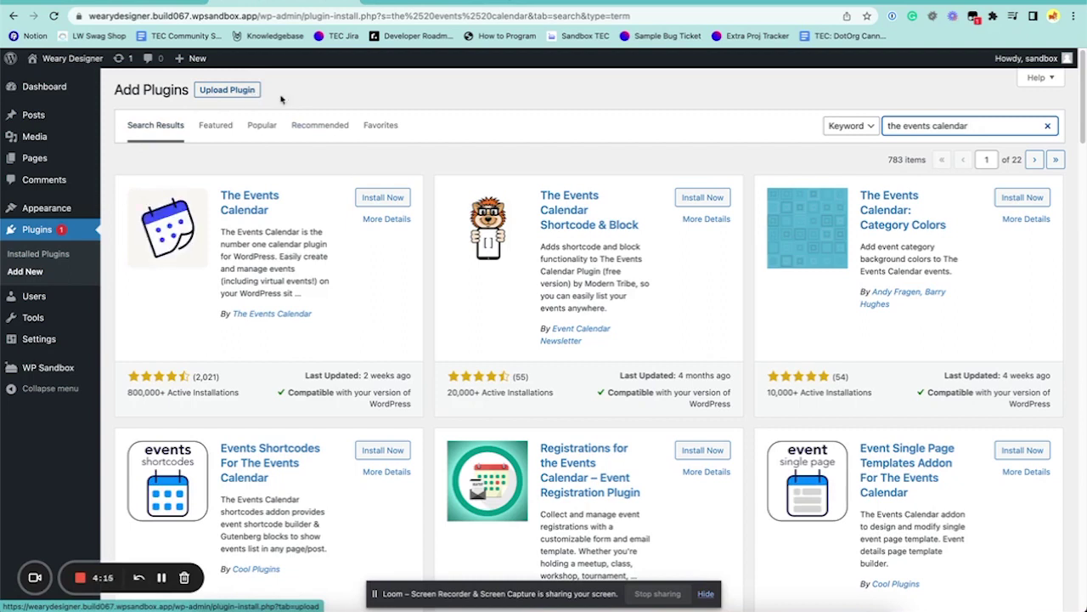
{"action": "left_click", "coordinate": [378, 584]}
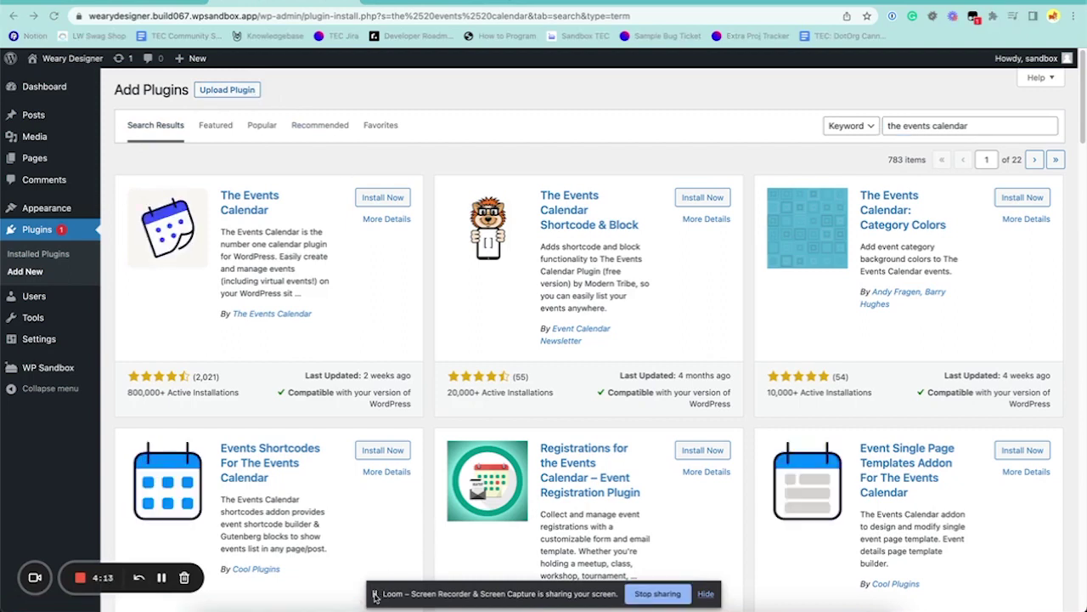
{"action": "left_click", "coordinate": [237, 487]}
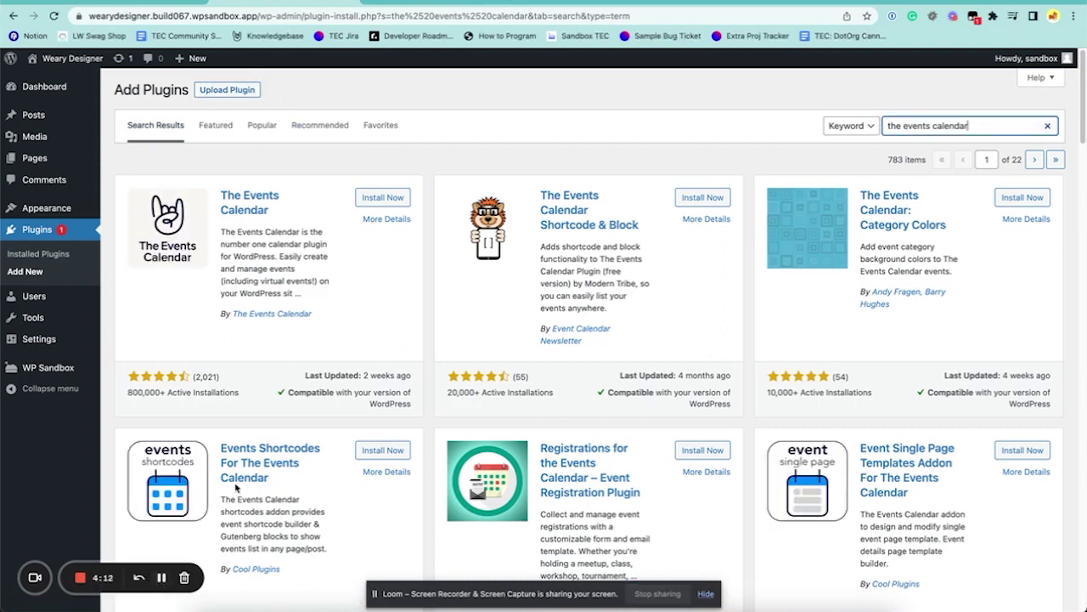
{"action": "left_click", "coordinate": [162, 577]}
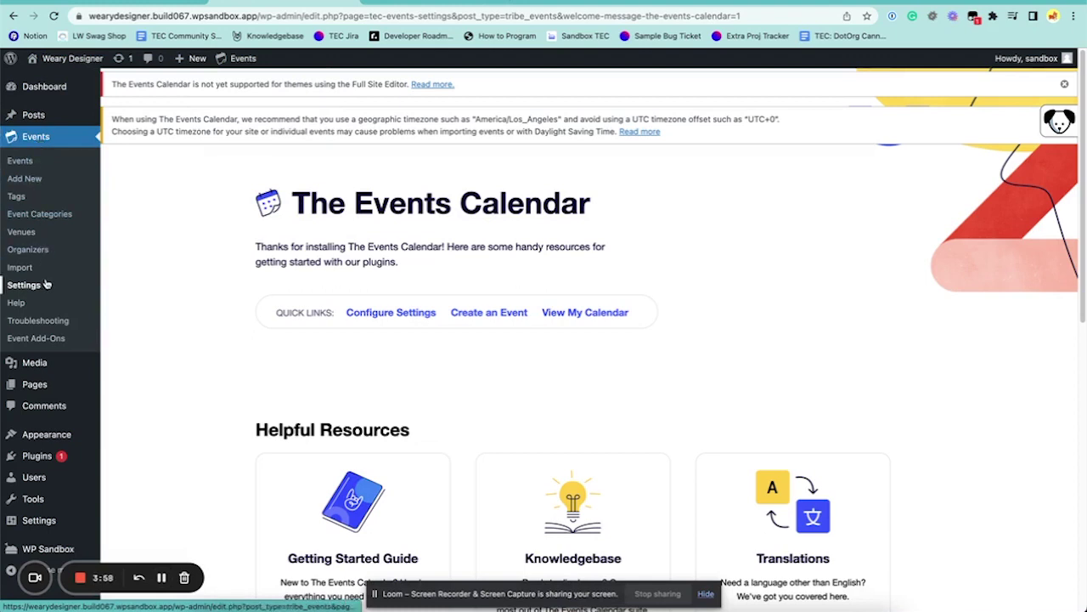
- Create a new event and title it "Dog Park Meet Up"
{"action": "left_click", "coordinate": [24, 179]}
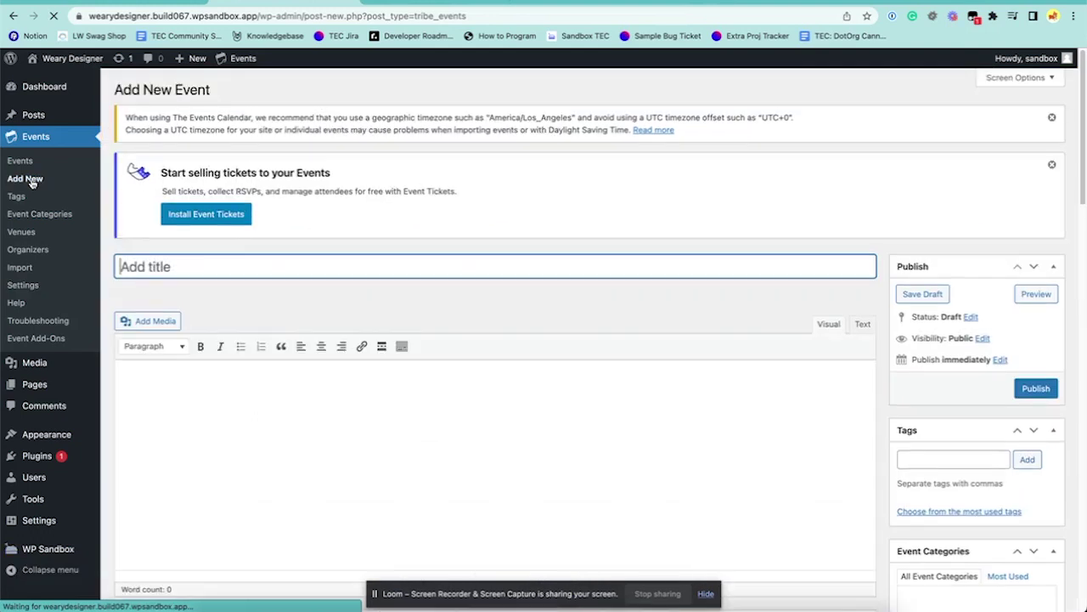
{"action": "mouse_move", "coordinate": [253, 64]}
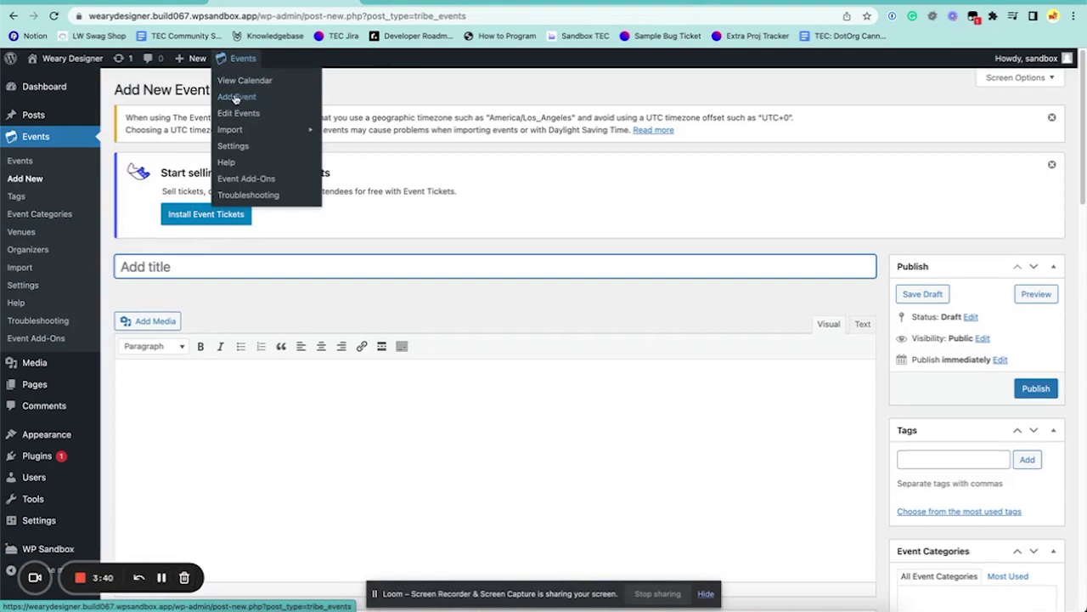
{"action": "mouse_move", "coordinate": [197, 62]}
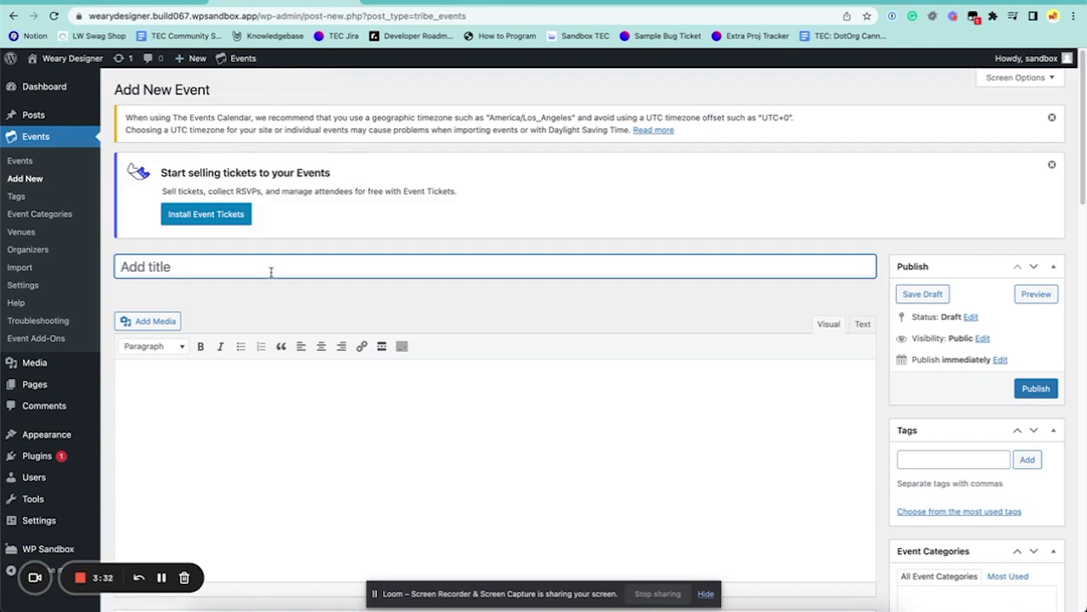
{"action": "type", "text": "Dog Park Meet Up"}
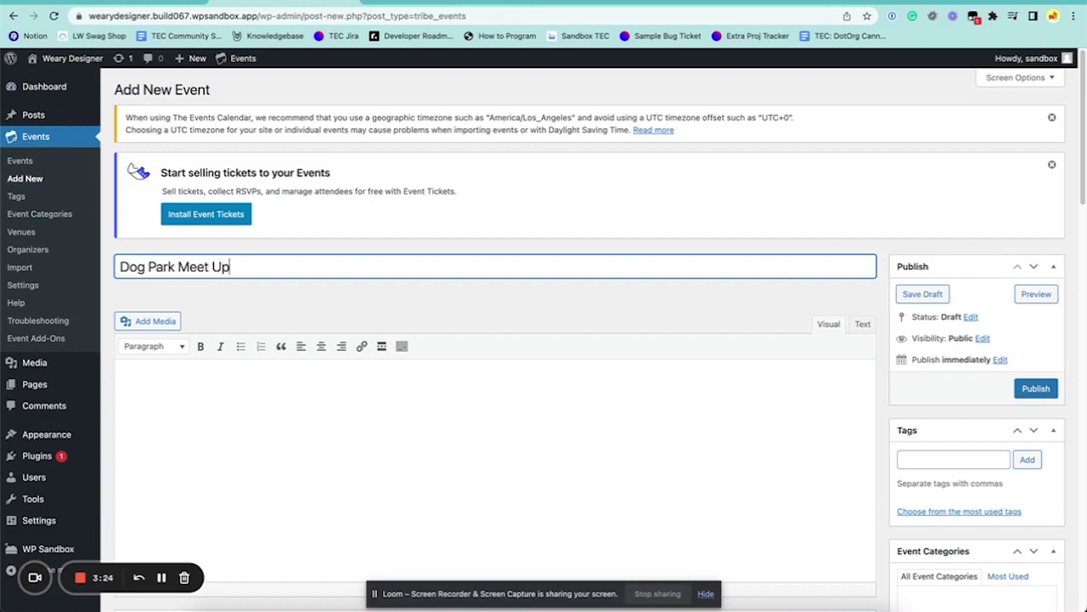
- Enter "Come bring your pup to the park!" as the event description
{"action": "scroll", "coordinate": [466, 340], "scroll_direction": "down", "scroll_amount": 2}
{"action": "left_click", "coordinate": [476, 346]}
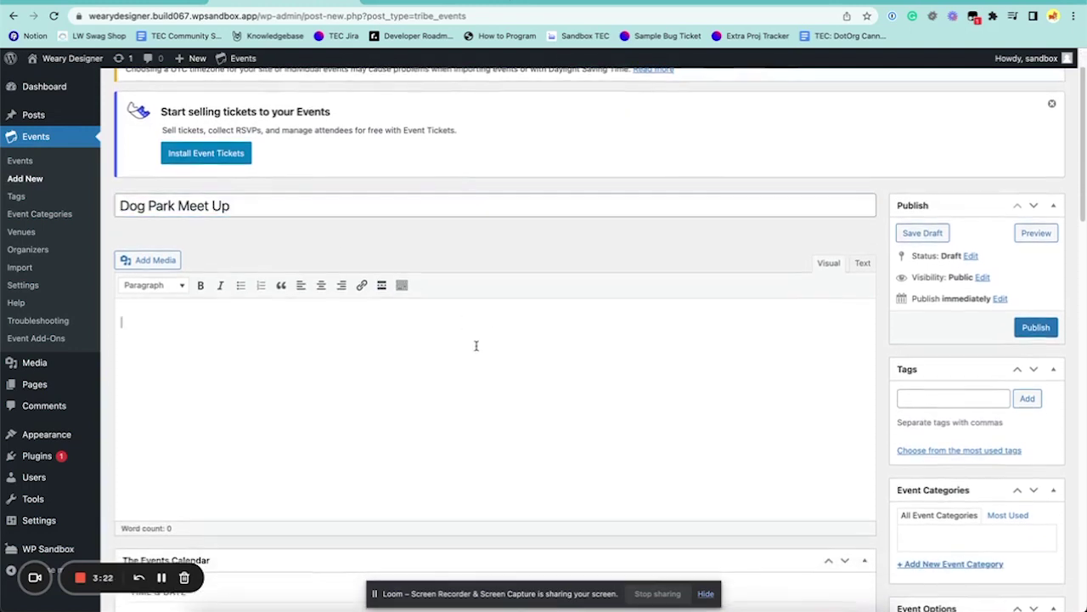
{"action": "type", "text": "Come brin"}
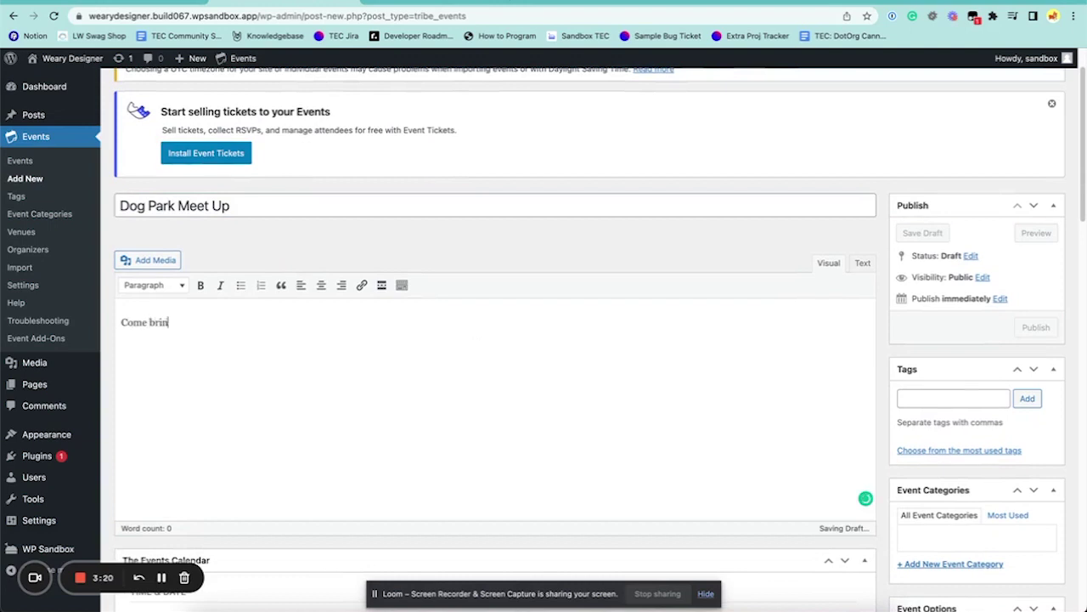
{"action": "type", "text": "g your pup to thge"}
{"action": "key", "text": "BackSpace"}
{"action": "key", "text": "BackSpace"}
{"action": "key", "text": "BackSpace"}
{"action": "type", "text": "e park!"}
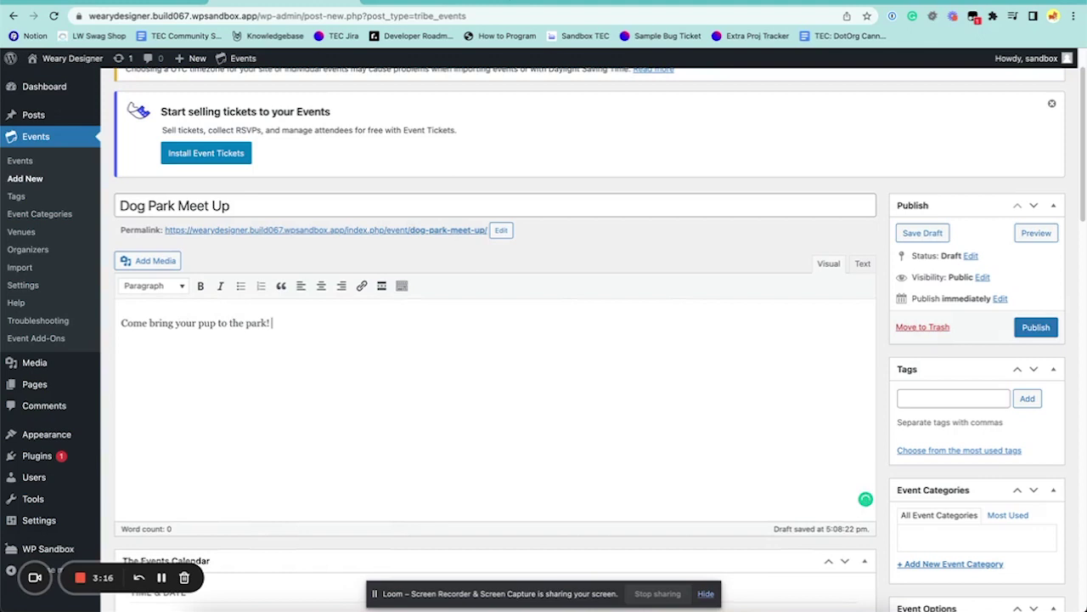
- Set the event's date to February 25, 2023 and its start time to 9:00am
{"action": "scroll", "coordinate": [407, 517], "scroll_direction": "down", "scroll_amount": 5}
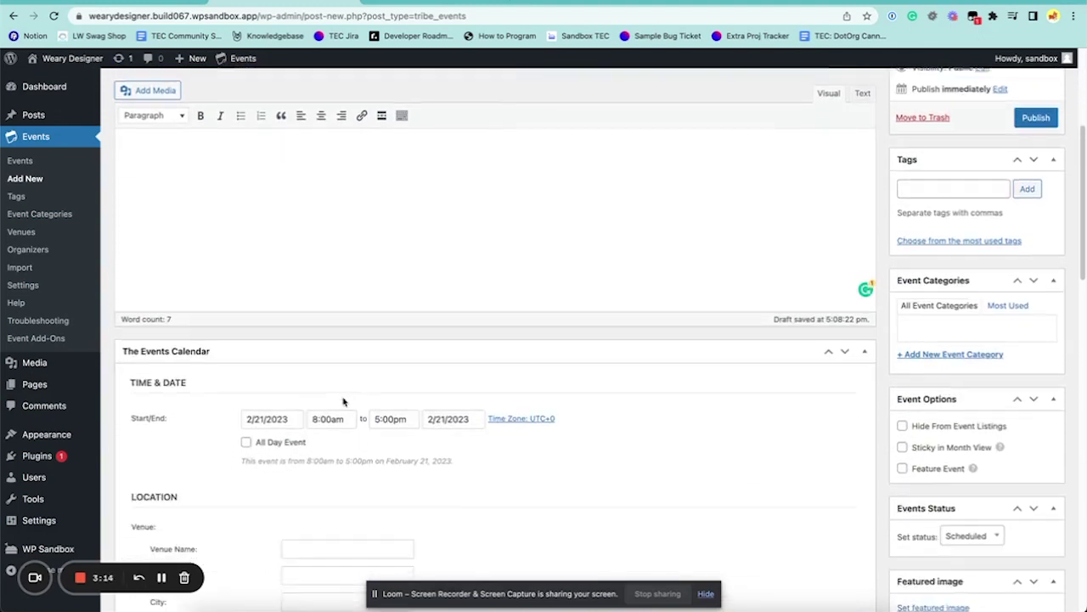
{"action": "scroll", "coordinate": [343, 401], "scroll_direction": "down", "scroll_amount": 3}
{"action": "left_click", "coordinate": [268, 291]}
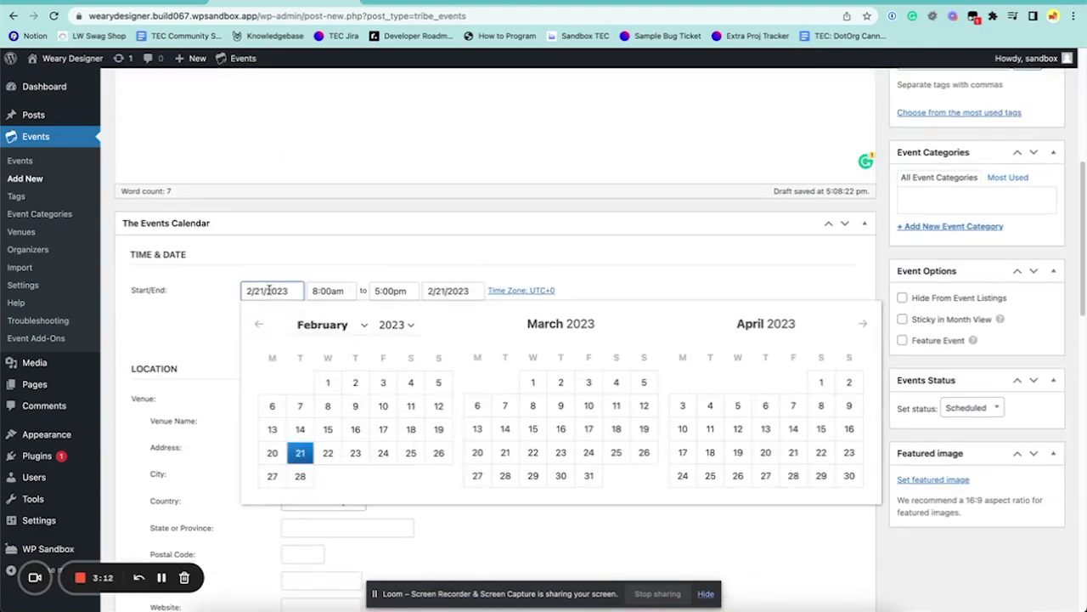
{"action": "left_click", "coordinate": [412, 455]}
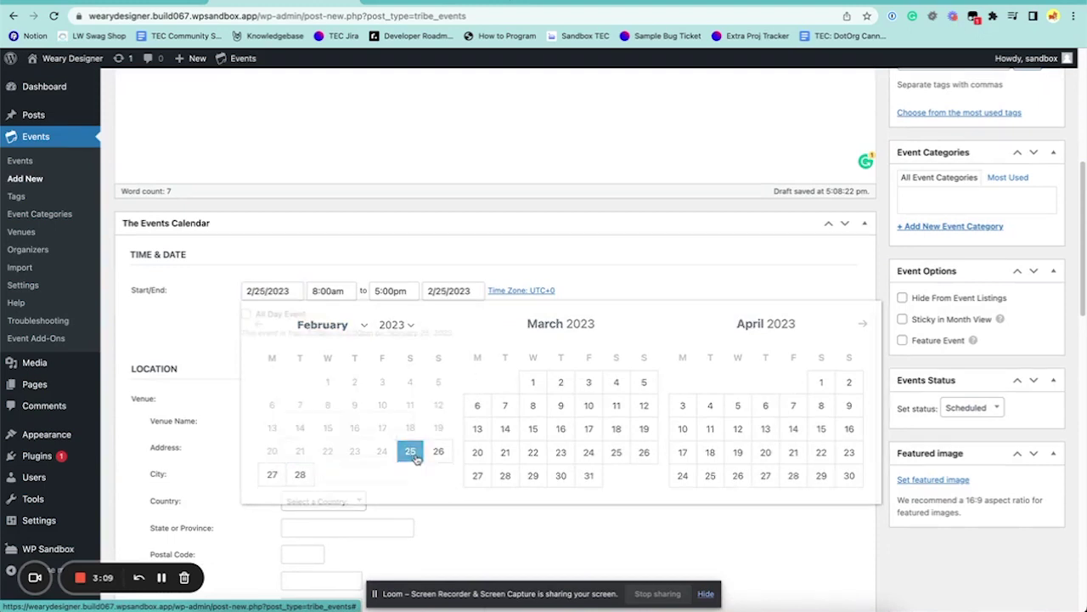
{"action": "left_click", "coordinate": [337, 292]}
{"action": "left_click", "coordinate": [337, 355]}
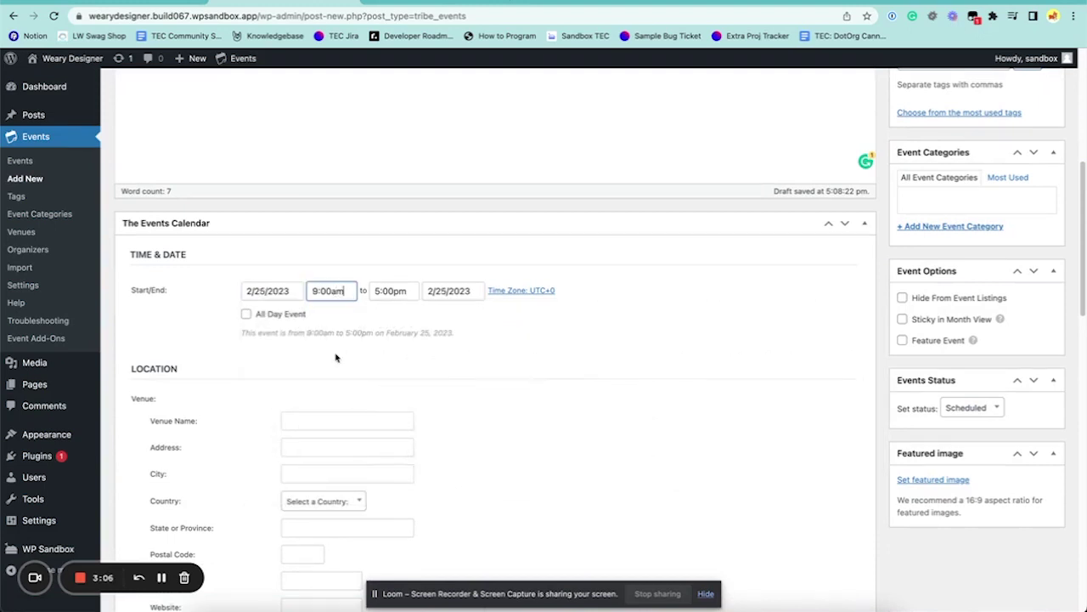
- Set the event's end time to 12:00pm
{"action": "left_click", "coordinate": [379, 294]}
{"action": "scroll", "coordinate": [395, 353], "scroll_direction": "down", "scroll_amount": 4}
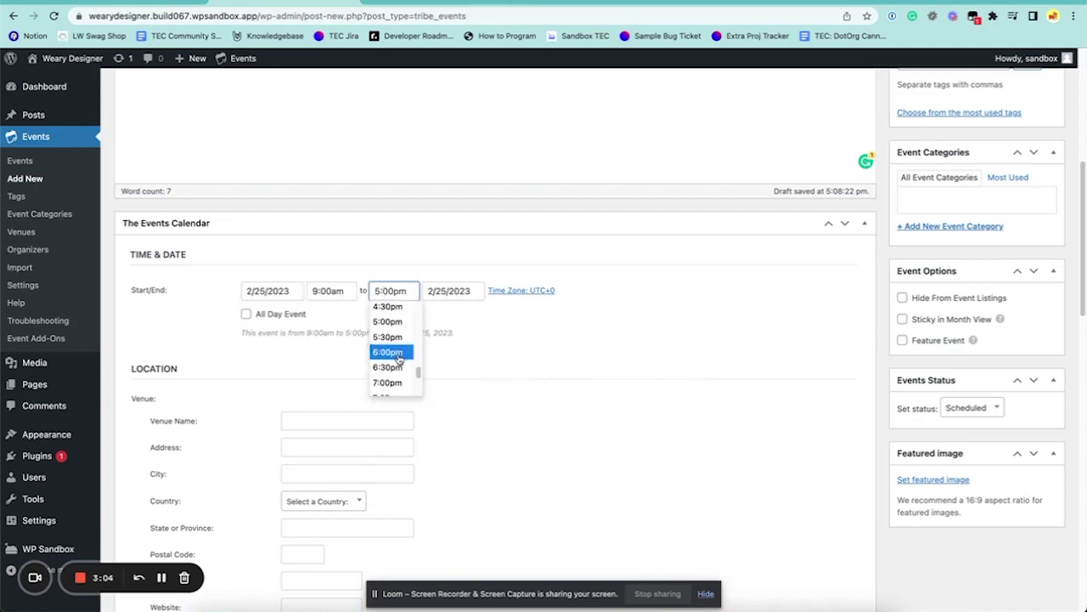
{"action": "scroll", "coordinate": [396, 357], "scroll_direction": "up", "scroll_amount": 6}
{"action": "scroll", "coordinate": [394, 357], "scroll_direction": "down", "scroll_amount": 1}
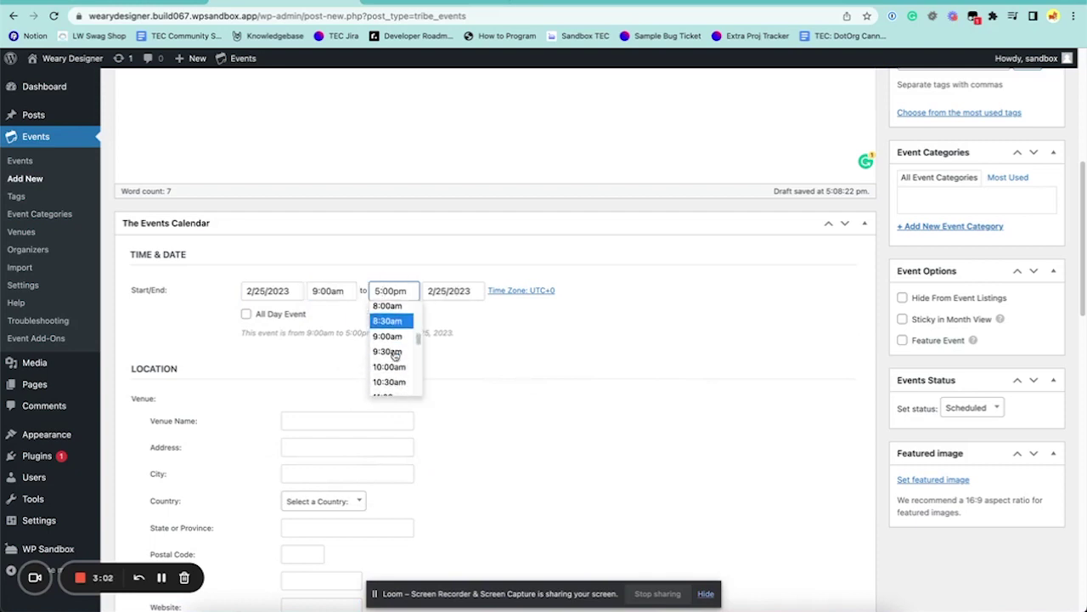
{"action": "scroll", "coordinate": [394, 355], "scroll_direction": "down", "scroll_amount": 3}
{"action": "left_click", "coordinate": [390, 373]}
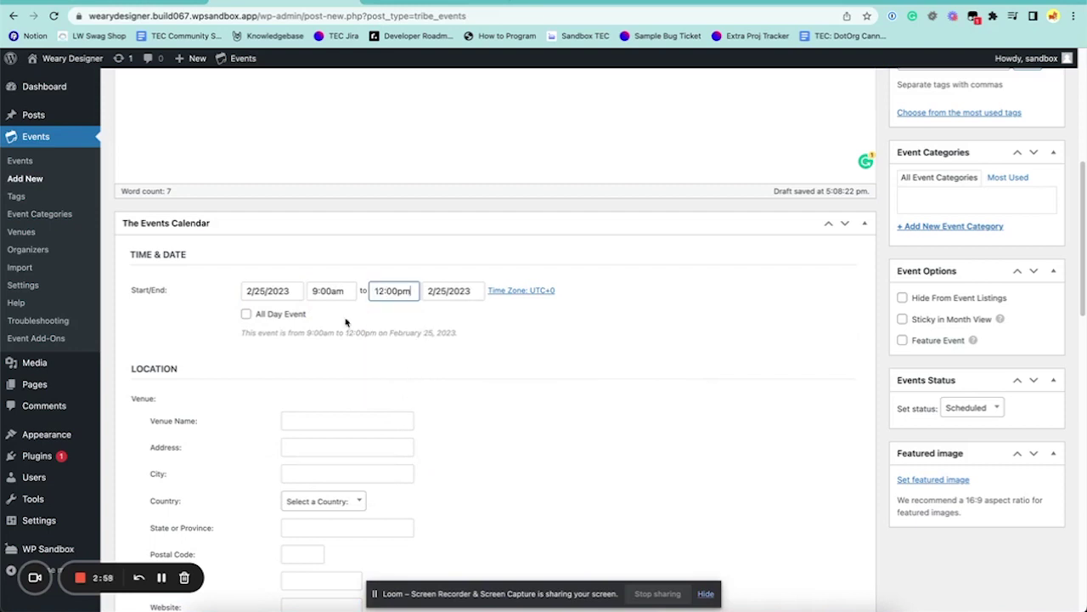
- Enter "Dog Park" as the venue name in the event's location details, leaving the address blank
{"action": "scroll", "coordinate": [631, 365], "scroll_direction": "down", "scroll_amount": 3}
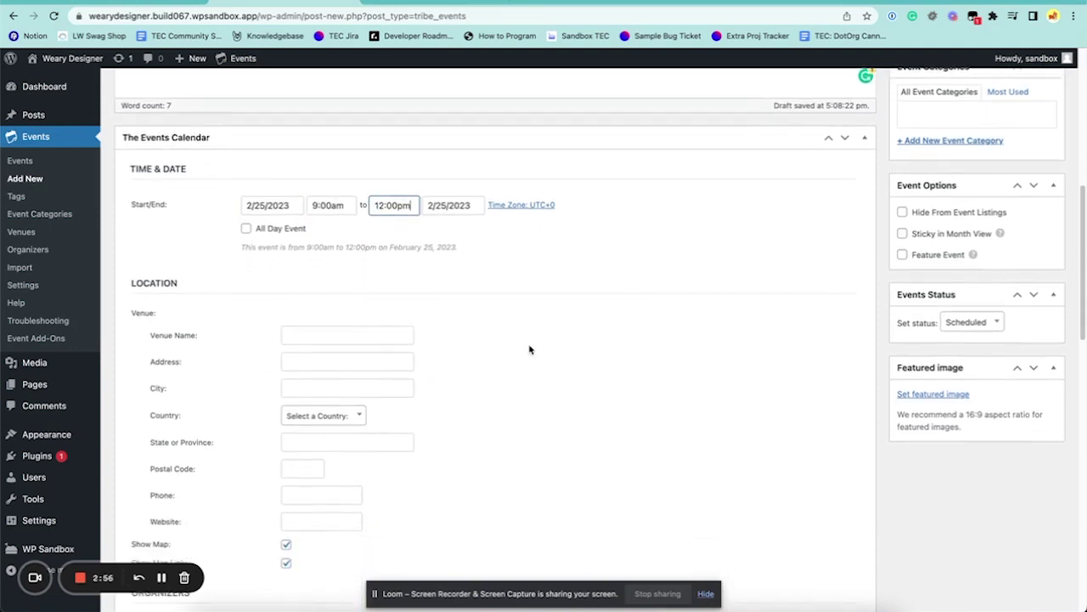
{"action": "scroll", "coordinate": [424, 289], "scroll_direction": "down", "scroll_amount": 3}
{"action": "left_click", "coordinate": [315, 206]}
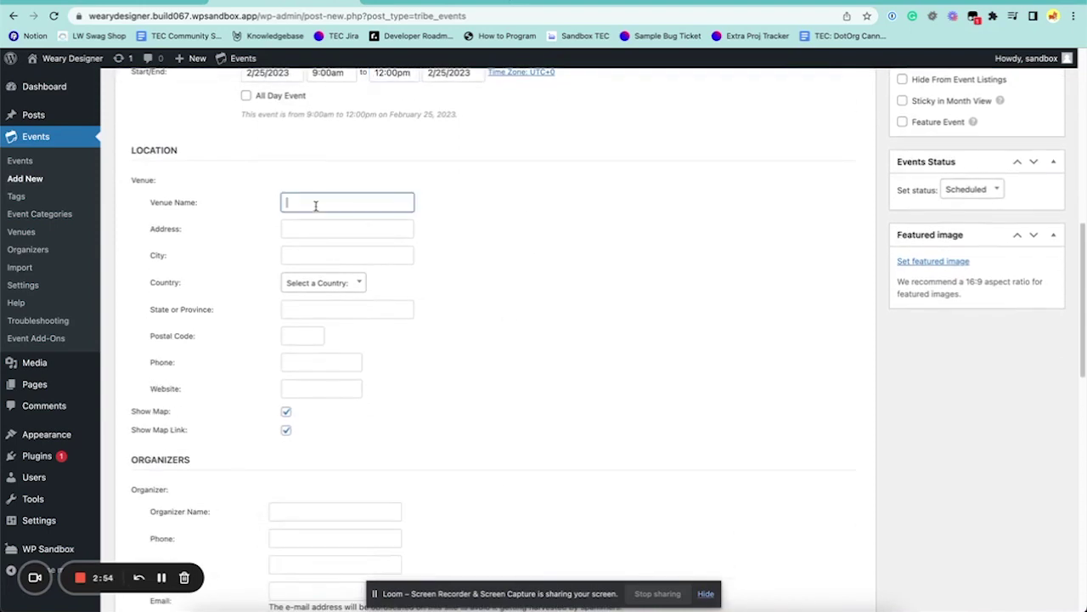
{"action": "type", "text": "Dog Park"}
{"action": "left_click", "coordinate": [310, 230]}
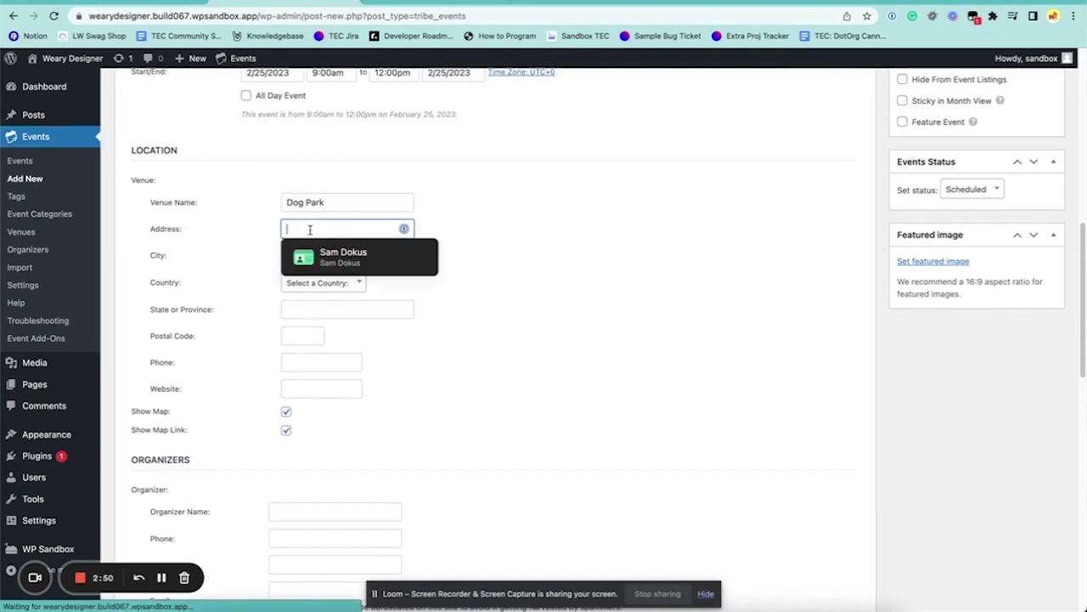
{"action": "left_click", "coordinate": [487, 223]}
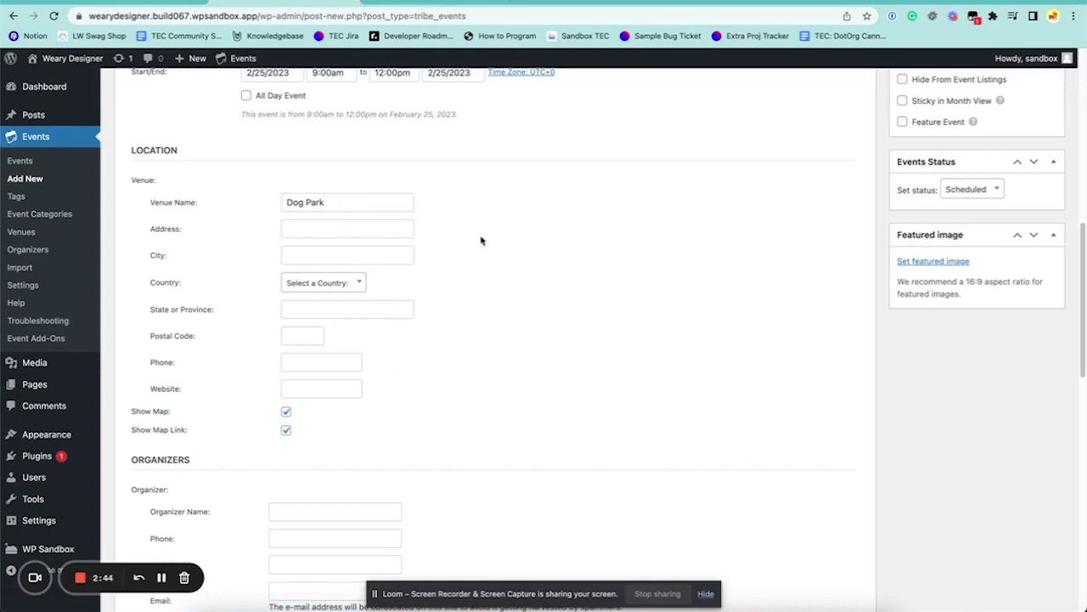
- Enter "Dog Shelter" as the event's organizer name
{"action": "scroll", "coordinate": [518, 276], "scroll_direction": "down", "scroll_amount": 3}
{"action": "scroll", "coordinate": [517, 278], "scroll_direction": "down", "scroll_amount": 2}
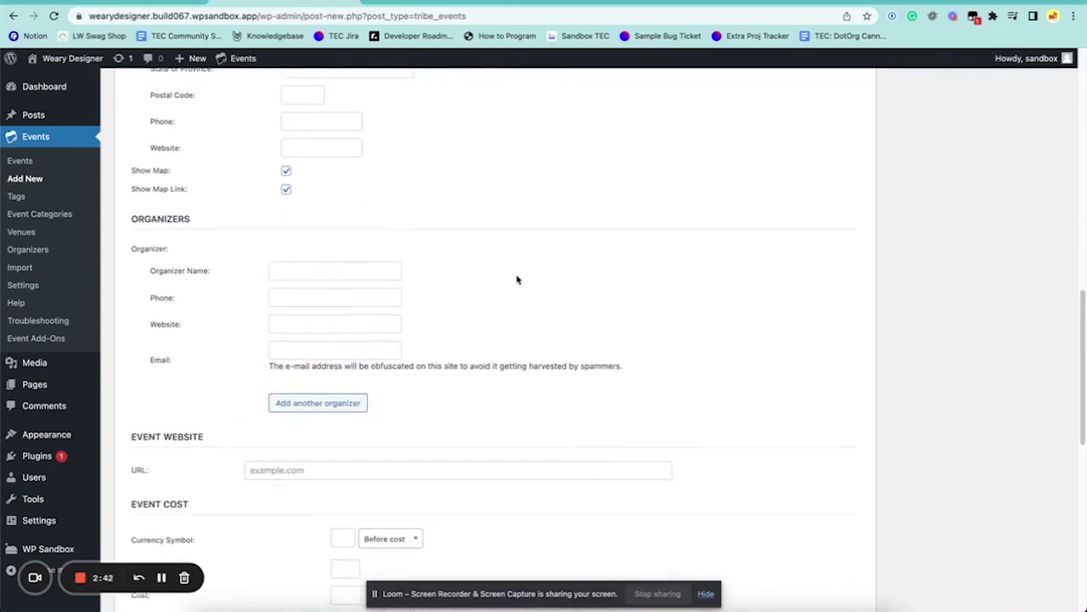
{"action": "left_click", "coordinate": [307, 270]}
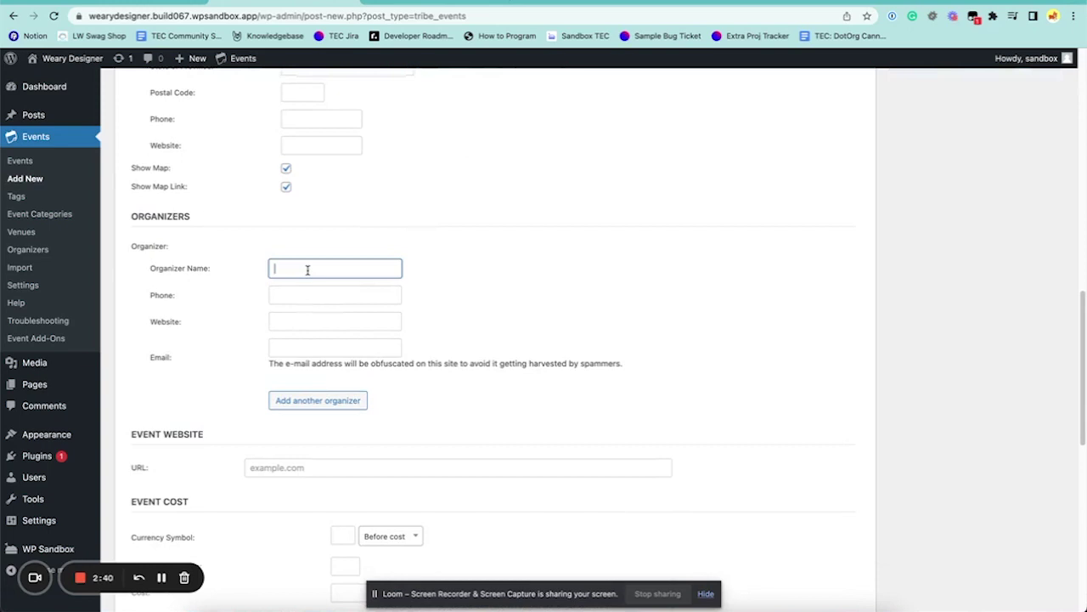
{"action": "type", "text": "Dog Shelt"}
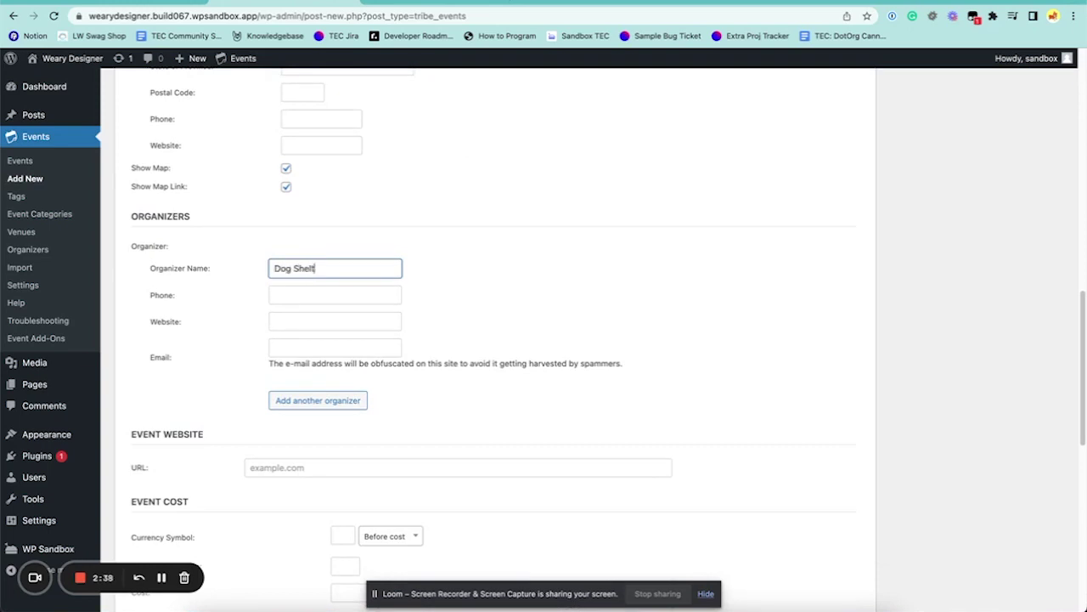
{"action": "left_click", "coordinate": [494, 253]}
{"action": "scroll", "coordinate": [408, 263], "scroll_direction": "down", "scroll_amount": 1}
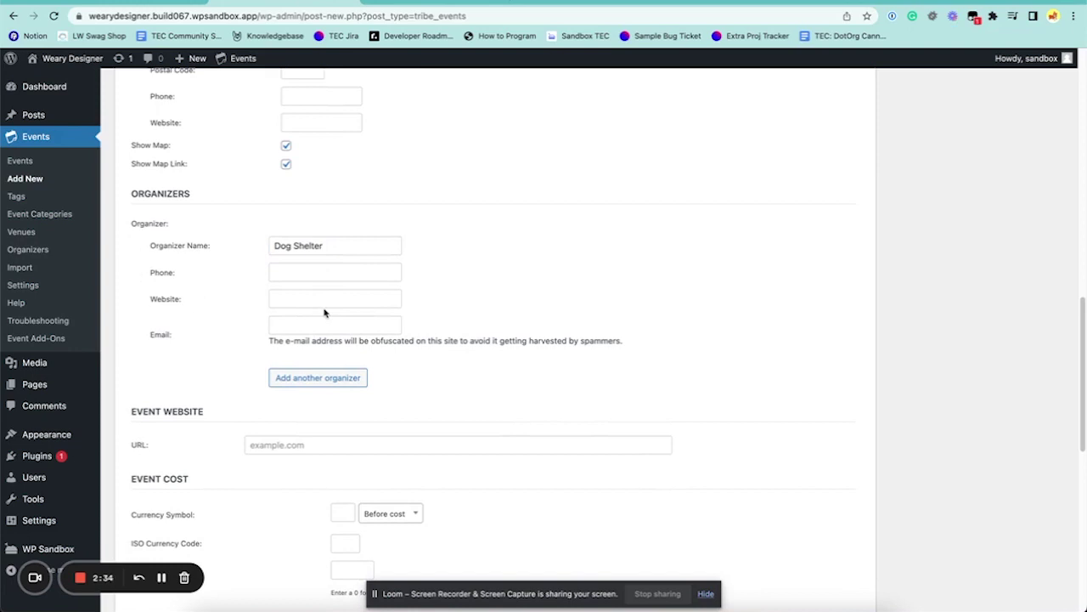
{"action": "scroll", "coordinate": [323, 312], "scroll_direction": "down", "scroll_amount": 5}
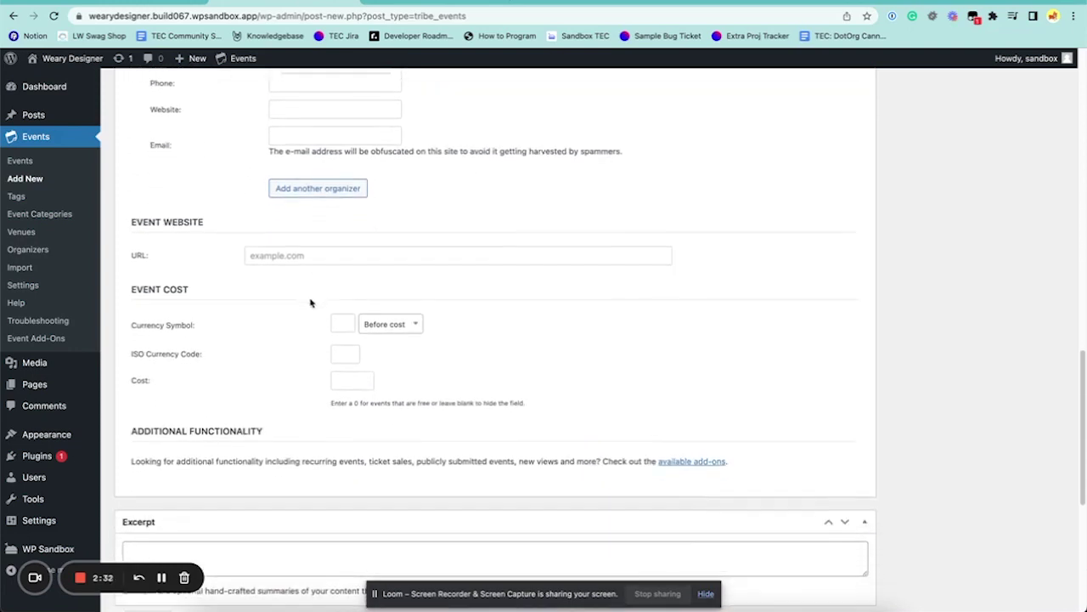
{"action": "left_click", "coordinate": [283, 249]}
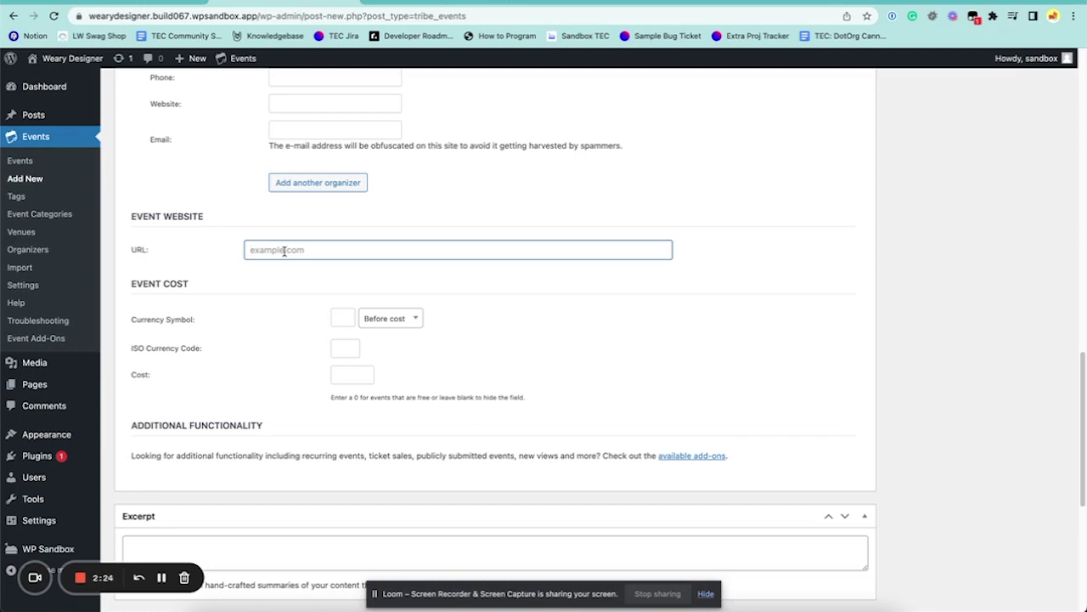
{"action": "type", "text": "www.shelter.com"}
{"action": "left_click", "coordinate": [247, 293]}
- Set the event cost to 5 with $ as the currency symbol
{"action": "scroll", "coordinate": [183, 245], "scroll_direction": "down", "scroll_amount": 1}
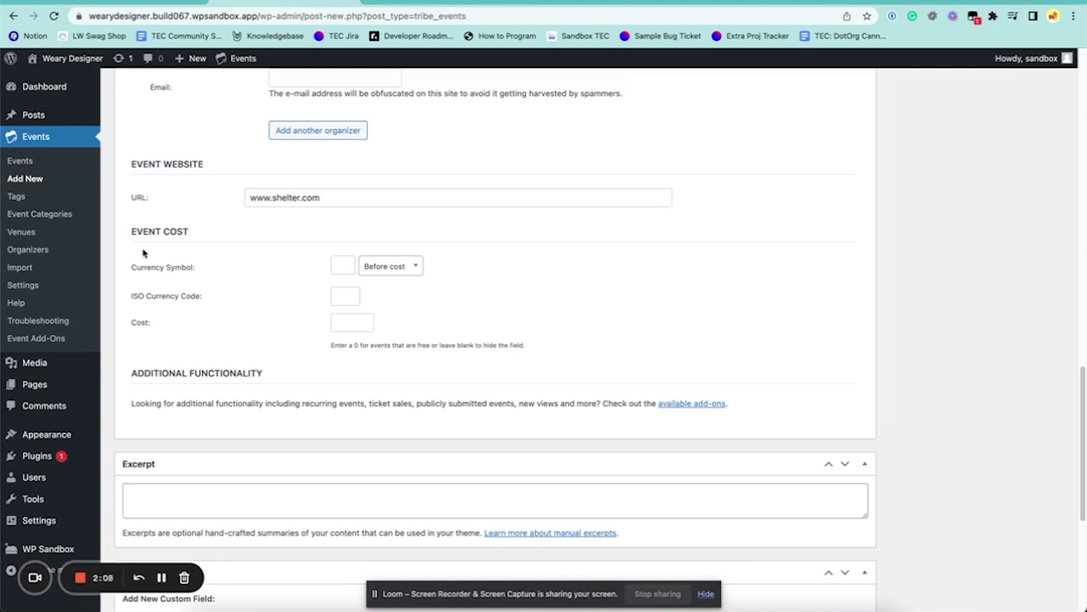
{"action": "left_click", "coordinate": [343, 266]}
{"action": "type", "text": "$"}
{"action": "left_click", "coordinate": [353, 321]}
{"action": "type", "text": "5"}
{"action": "left_click", "coordinate": [427, 323]}
{"action": "scroll", "coordinate": [577, 299], "scroll_direction": "down", "scroll_amount": 5}
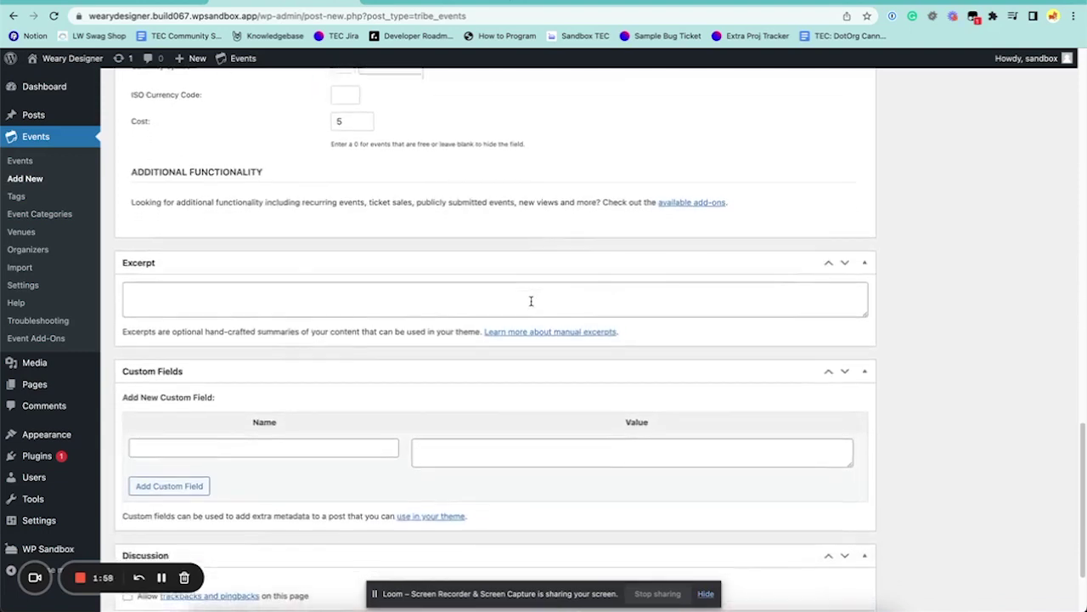
{"action": "scroll", "coordinate": [531, 303], "scroll_direction": "down", "scroll_amount": 1}
{"action": "scroll", "coordinate": [553, 315], "scroll_direction": "up", "scroll_amount": 5}
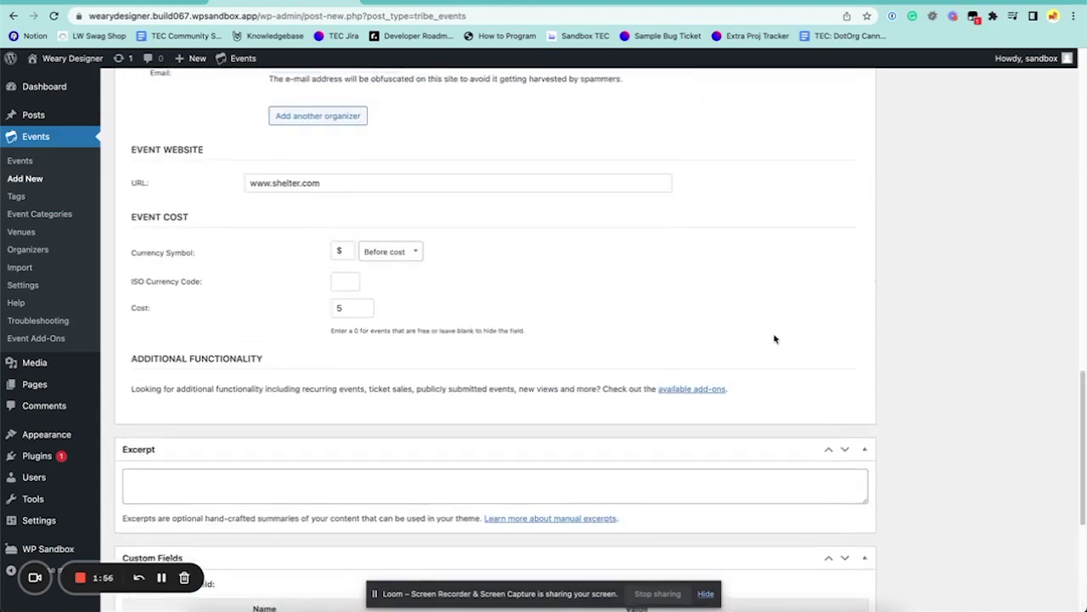
- Add the tag "Dog" to the Dog Park Meet Up event
{"action": "scroll", "coordinate": [774, 339], "scroll_direction": "up", "scroll_amount": 15}
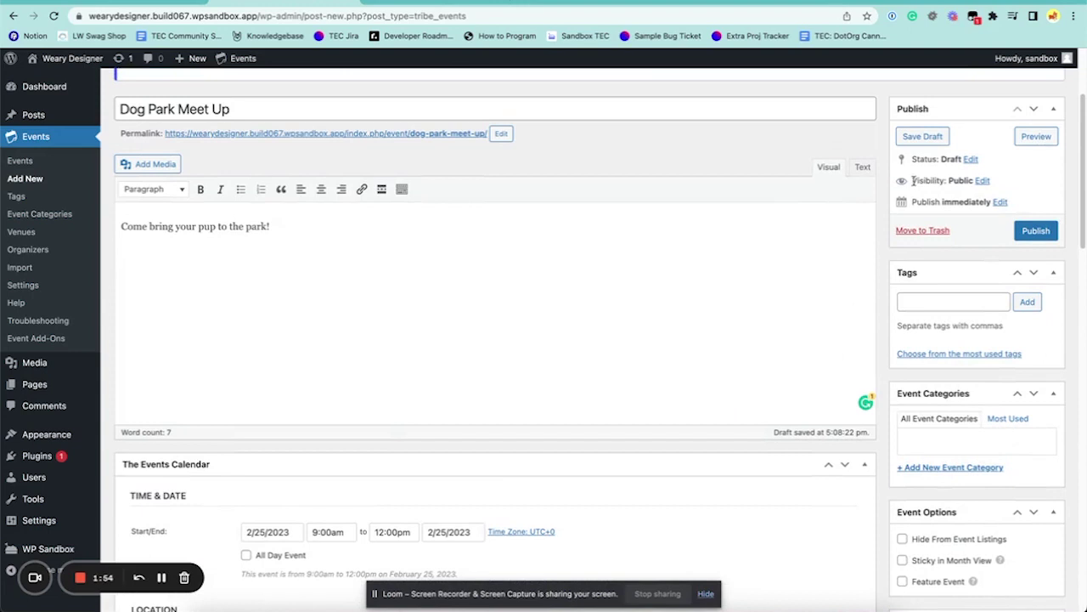
{"action": "scroll", "coordinate": [977, 255], "scroll_direction": "down", "scroll_amount": 1}
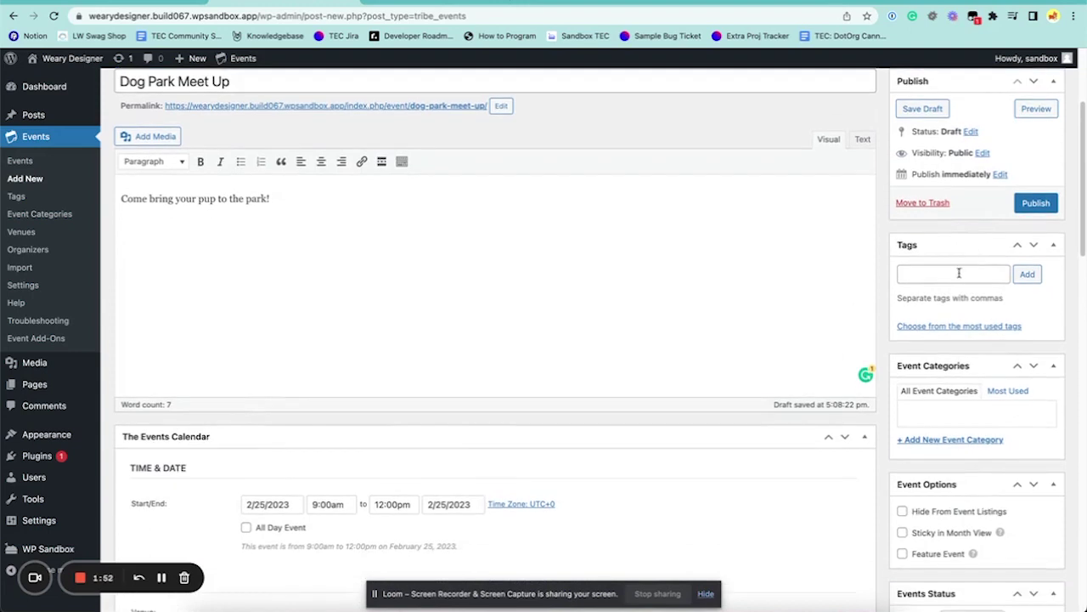
{"action": "left_click", "coordinate": [955, 274]}
{"action": "type", "text": "Dog"}
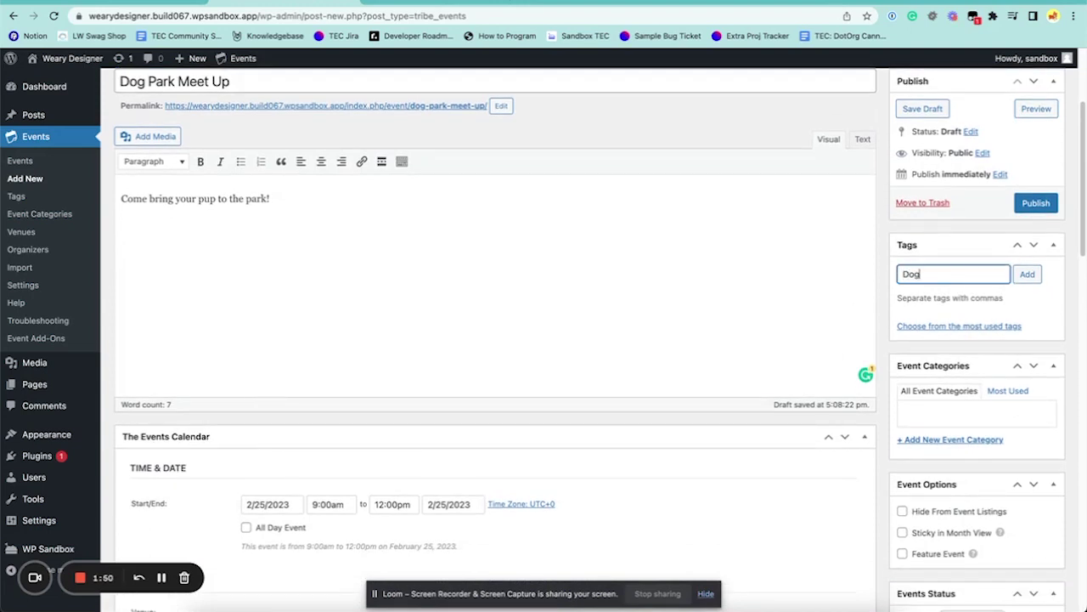
{"action": "left_click", "coordinate": [1027, 274]}
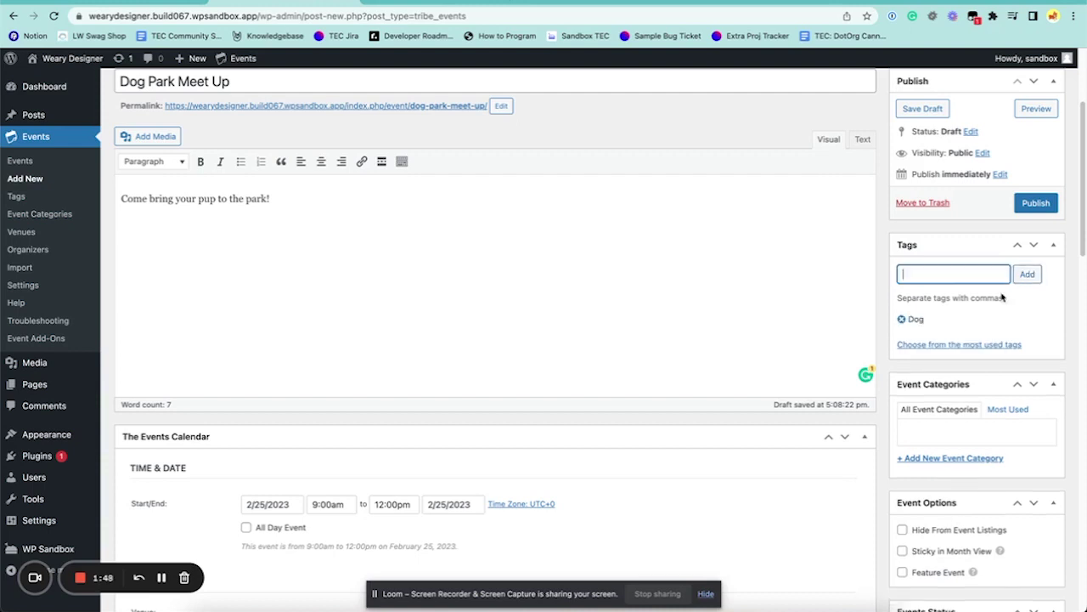
- Create a new event category named "MeetUp" for the event, without a parent category
{"action": "scroll", "coordinate": [1019, 357], "scroll_direction": "down", "scroll_amount": 3}
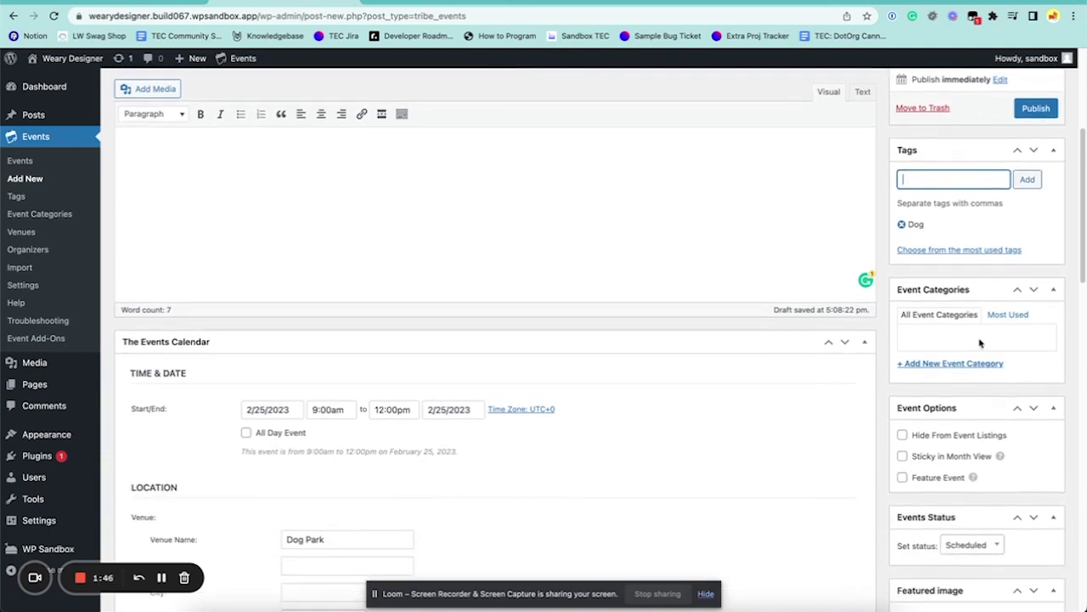
{"action": "left_click", "coordinate": [954, 365]}
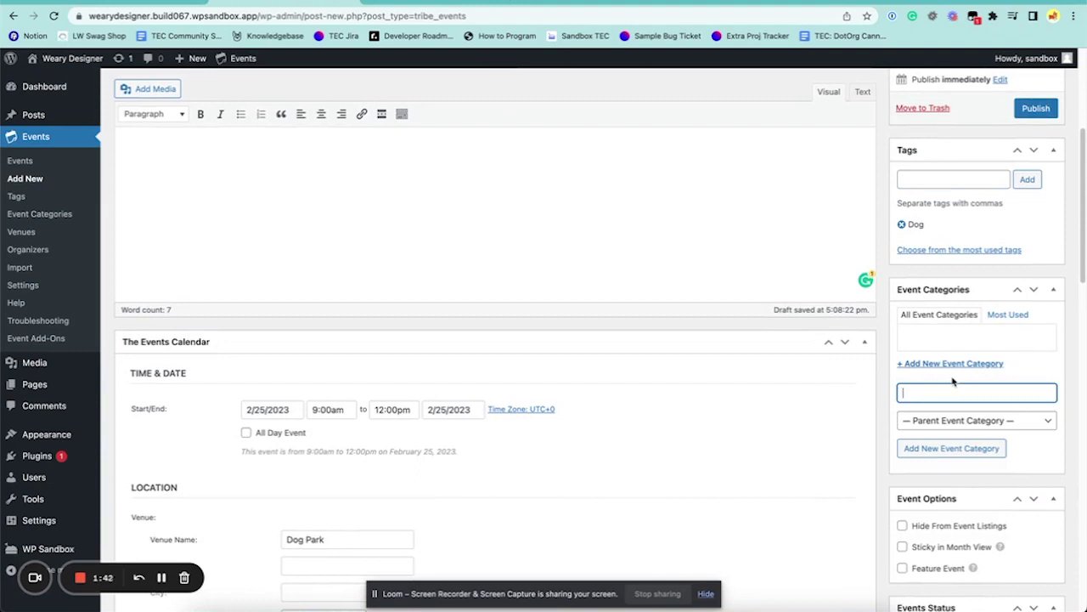
{"action": "type", "text": "MeetUp"}
{"action": "left_click", "coordinate": [990, 448]}
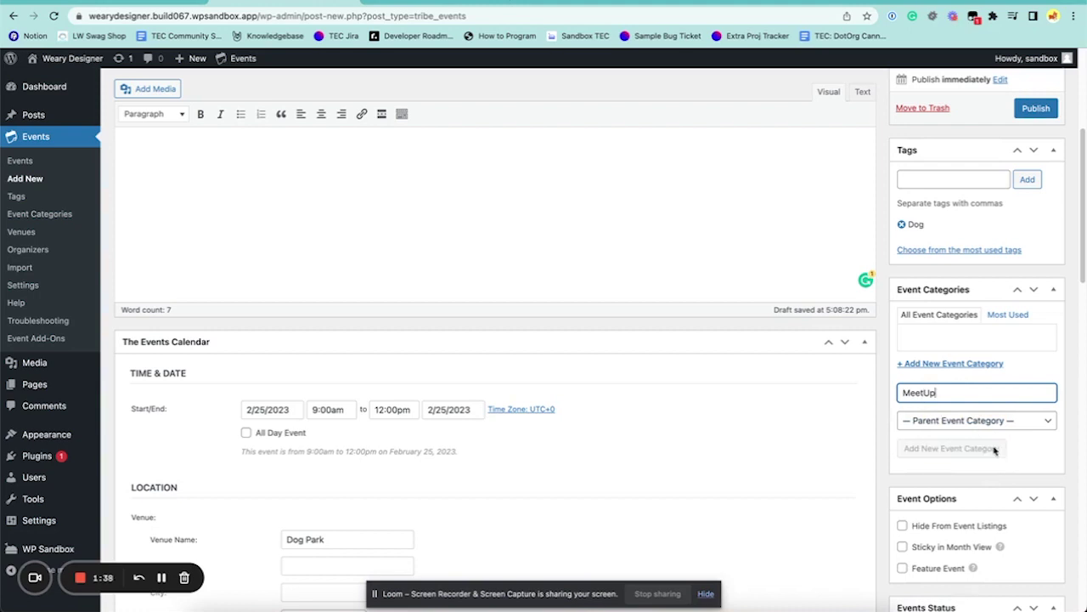
- Try the Sticky in Month View and Feature Event options, clear both, and read the Feature Event help note
{"action": "scroll", "coordinate": [838, 420], "scroll_direction": "down", "scroll_amount": 5}
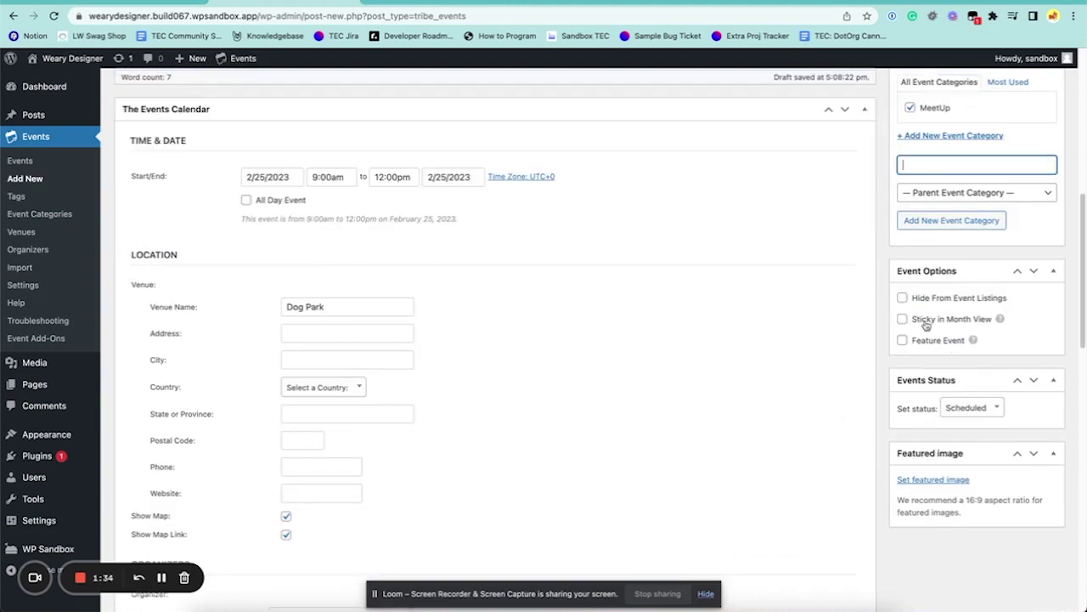
{"action": "left_click", "coordinate": [903, 341]}
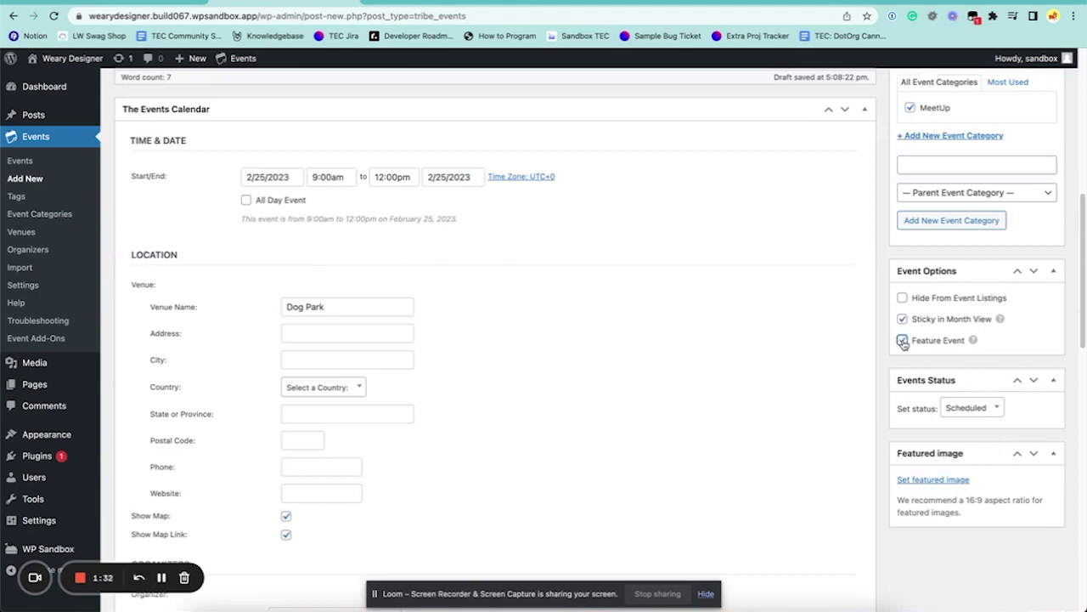
{"action": "left_click", "coordinate": [902, 319]}
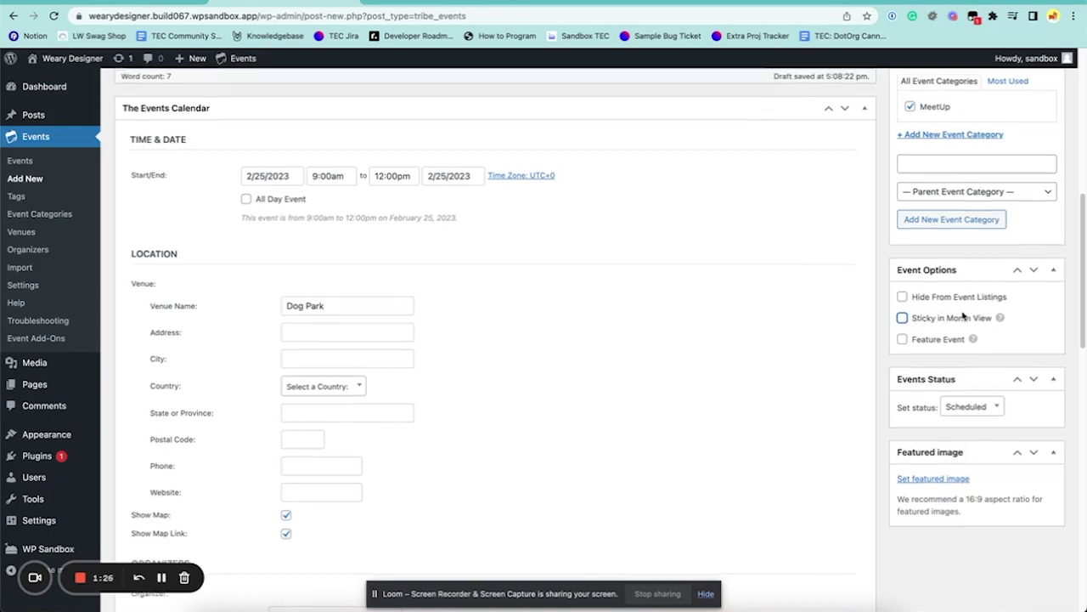
{"action": "scroll", "coordinate": [969, 316], "scroll_direction": "down", "scroll_amount": 1}
{"action": "mouse_move", "coordinate": [969, 315]}
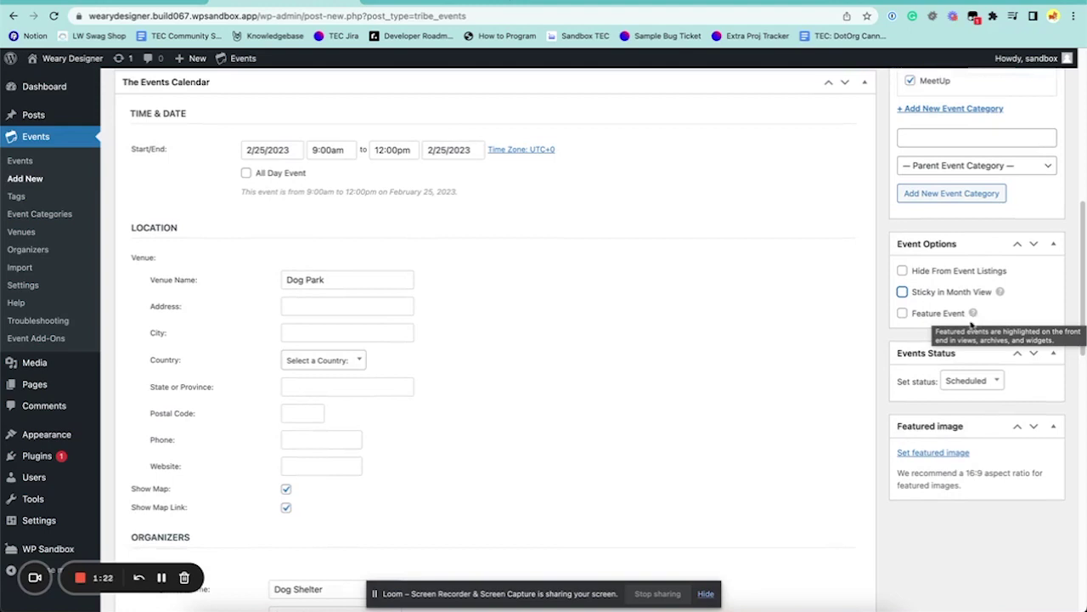
- Review the available event statuses and keep the event as Scheduled
{"action": "scroll", "coordinate": [884, 416], "scroll_direction": "down", "scroll_amount": 3}
{"action": "left_click", "coordinate": [990, 311]}
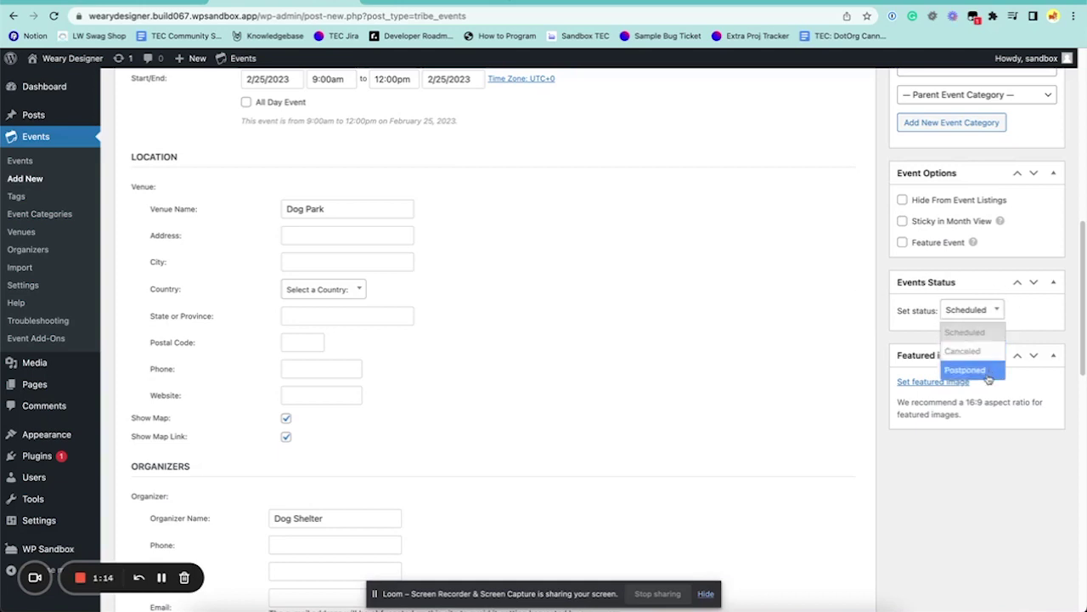
{"action": "left_click", "coordinate": [967, 335]}
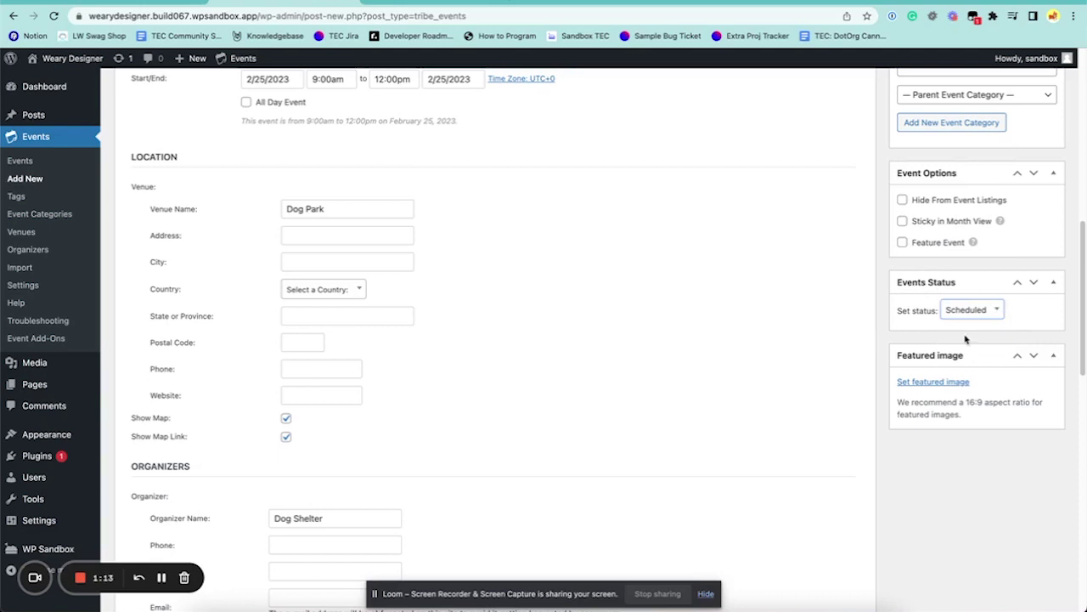
- Upload the photo of the French bulldog with a red collar and set it as the event's featured image
{"action": "left_click", "coordinate": [930, 383]}
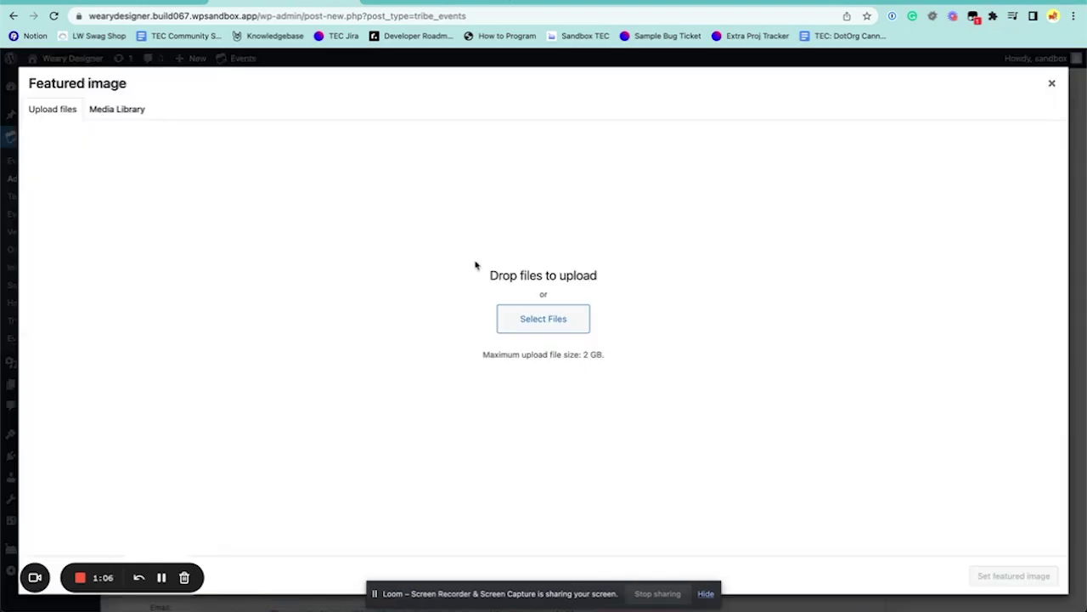
{"action": "left_click", "coordinate": [112, 113]}
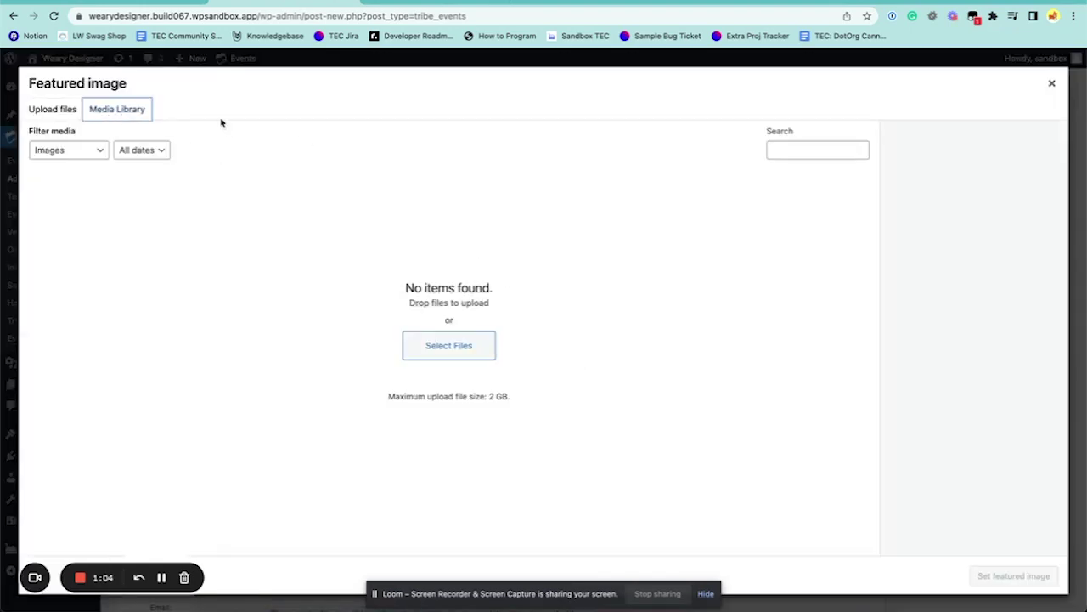
{"action": "left_click", "coordinate": [53, 110]}
{"action": "left_click", "coordinate": [161, 577]}
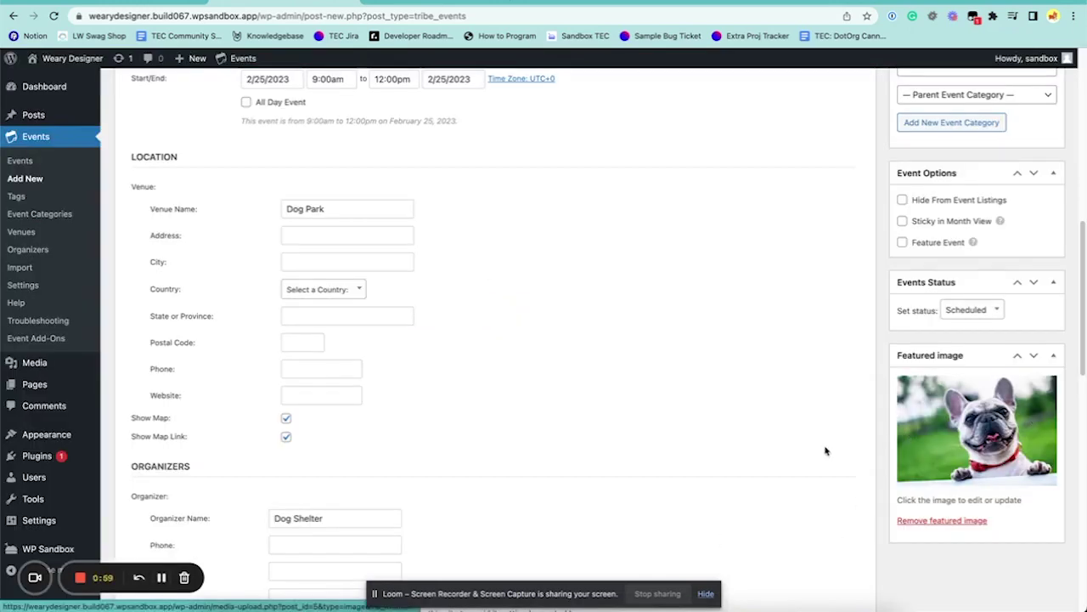
- Publish the Dog Park Meet Up event
{"action": "scroll", "coordinate": [849, 493], "scroll_direction": "up", "scroll_amount": 5}
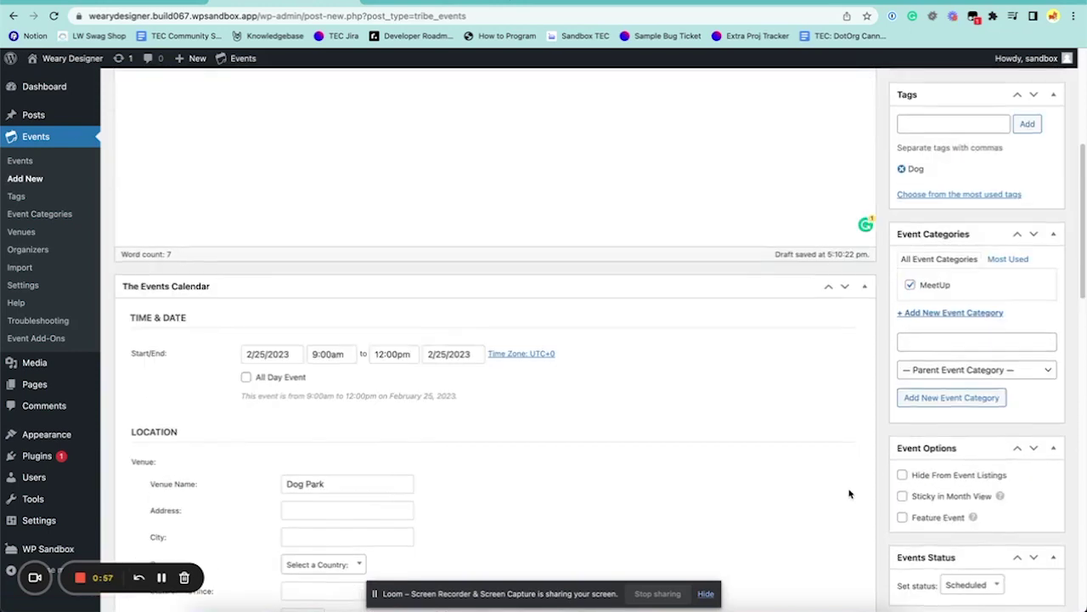
{"action": "scroll", "coordinate": [849, 493], "scroll_direction": "up", "scroll_amount": 4}
{"action": "scroll", "coordinate": [849, 493], "scroll_direction": "up", "scroll_amount": 3}
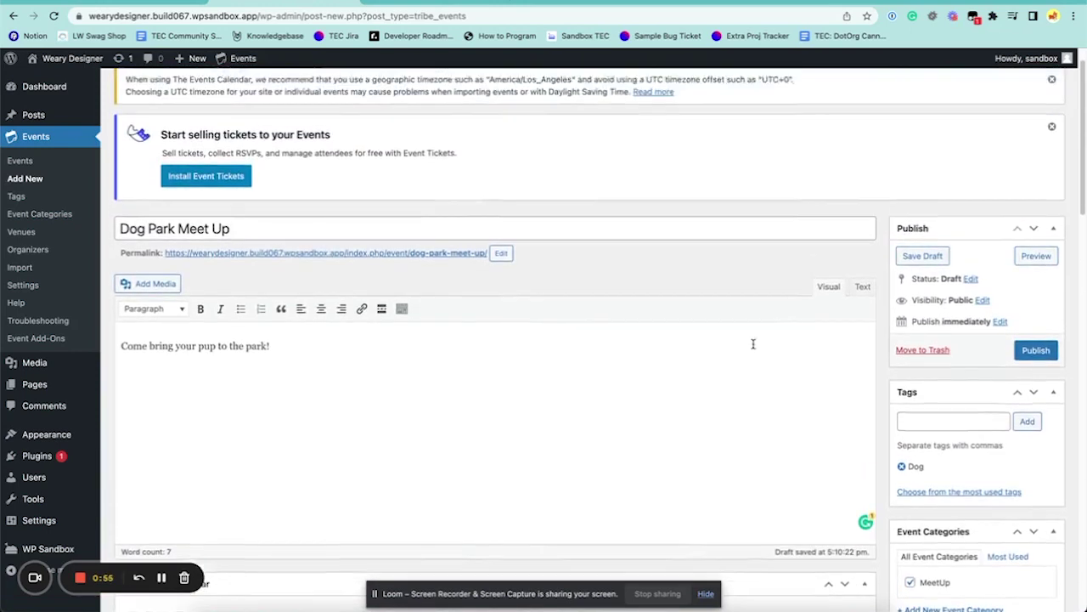
{"action": "left_click", "coordinate": [1036, 389]}
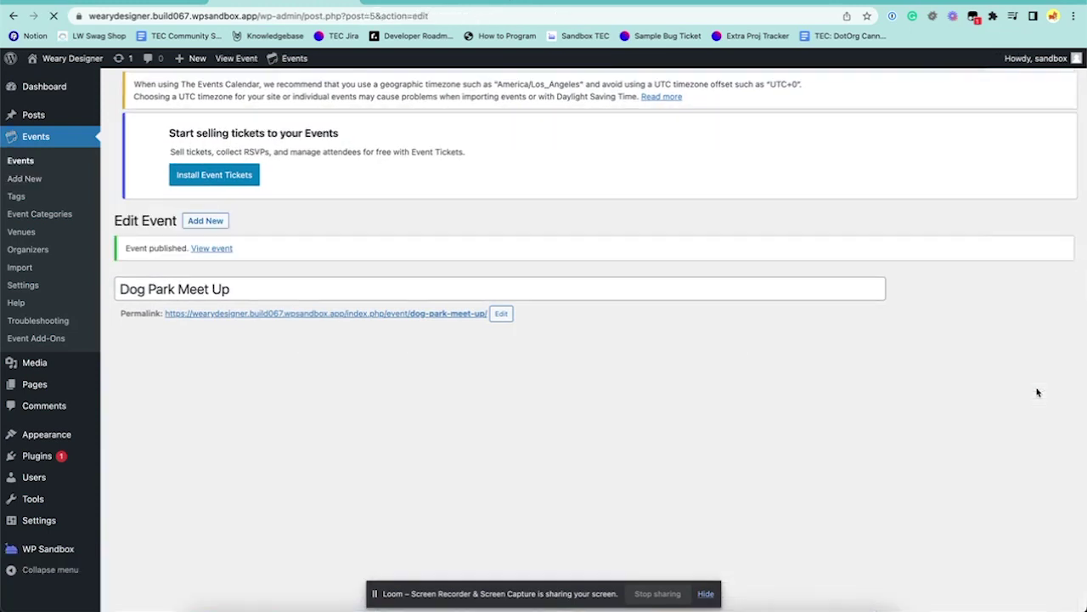
- View the published event page and check its title, date and time, cost, featured image and description
{"action": "scroll", "coordinate": [407, 340], "scroll_direction": "down", "scroll_amount": 1}
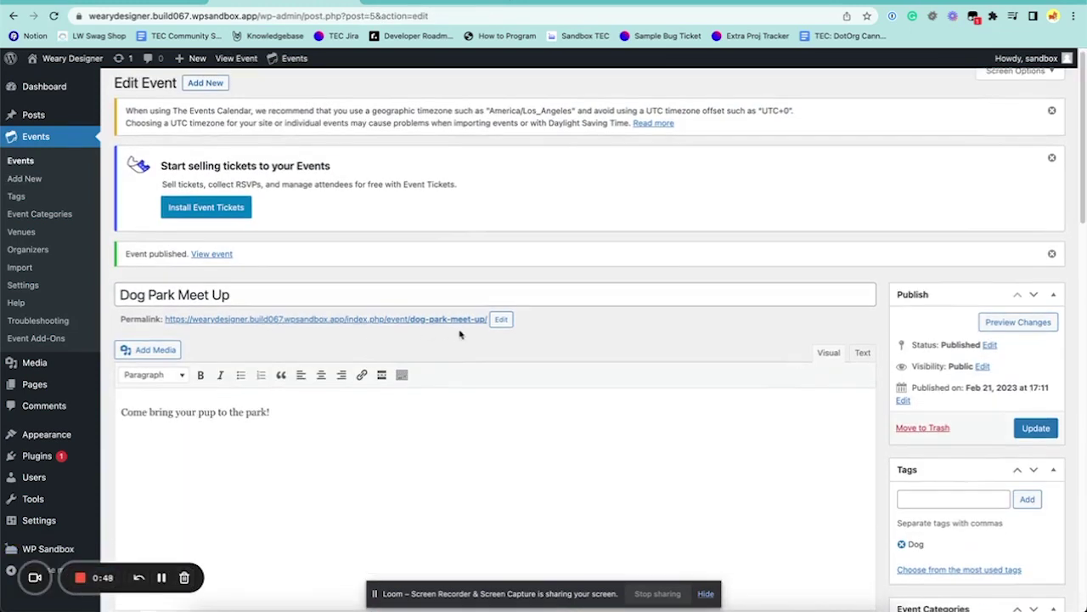
{"action": "scroll", "coordinate": [190, 351], "scroll_direction": "down", "scroll_amount": 2}
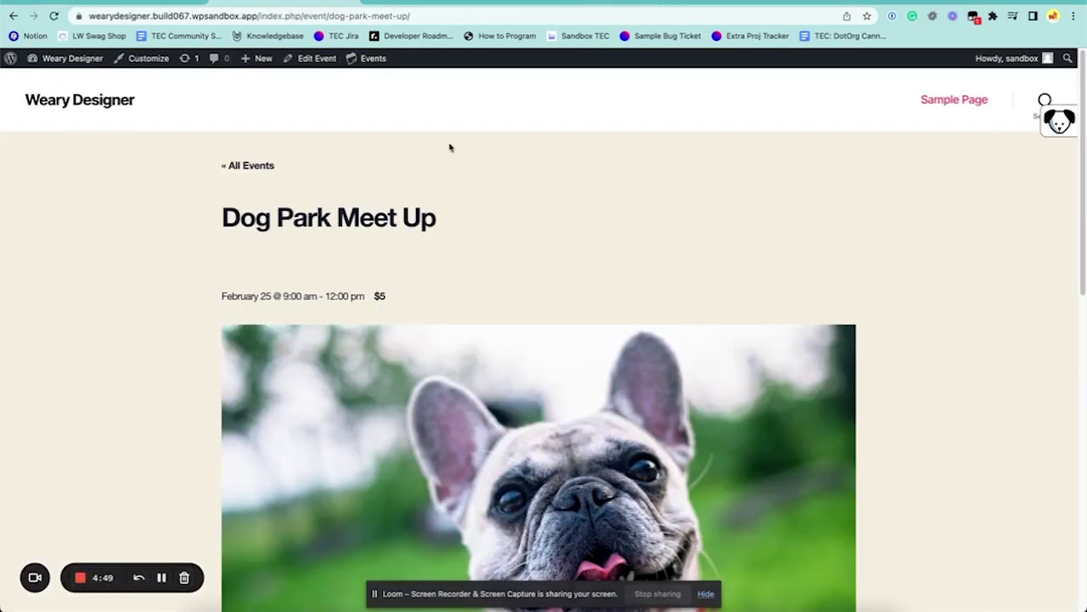
{"action": "scroll", "coordinate": [608, 179], "scroll_direction": "down", "scroll_amount": 1}
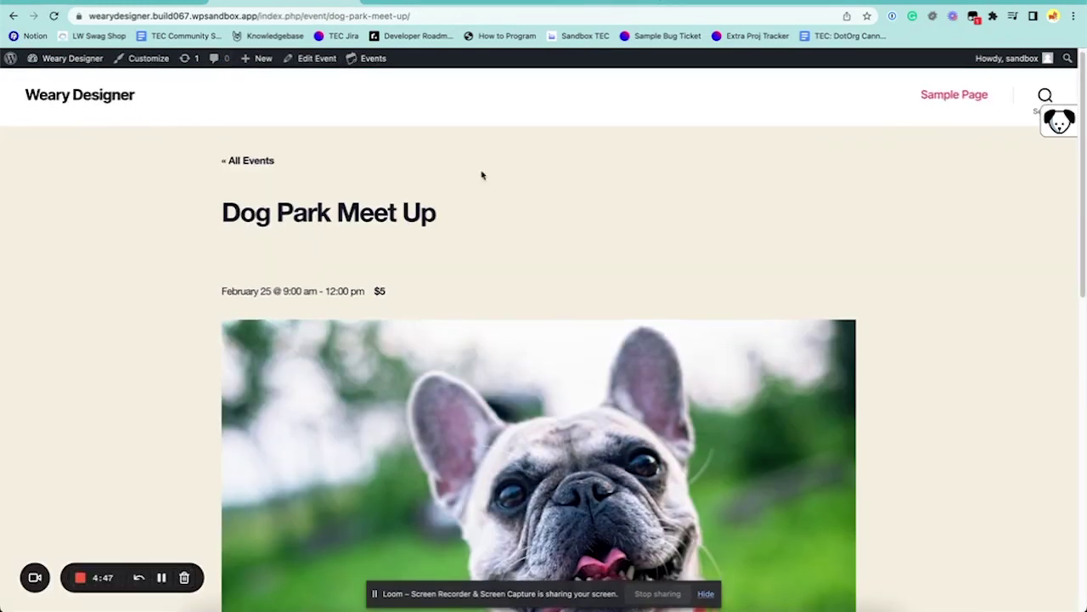
{"action": "left_click_drag", "start_coordinate": [213, 211], "coordinate": [471, 219]}
{"action": "left_click", "coordinate": [281, 283]}
{"action": "left_click_drag", "start_coordinate": [232, 291], "coordinate": [390, 294]}
{"action": "scroll", "coordinate": [978, 303], "scroll_direction": "down", "scroll_amount": 5}
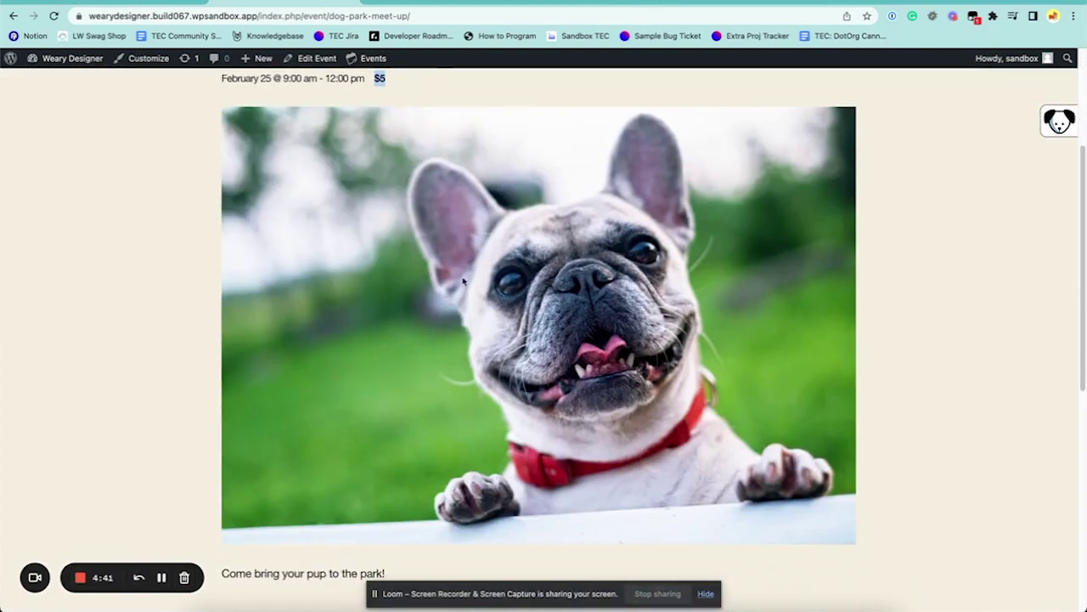
{"action": "scroll", "coordinate": [285, 352], "scroll_direction": "down", "scroll_amount": 6}
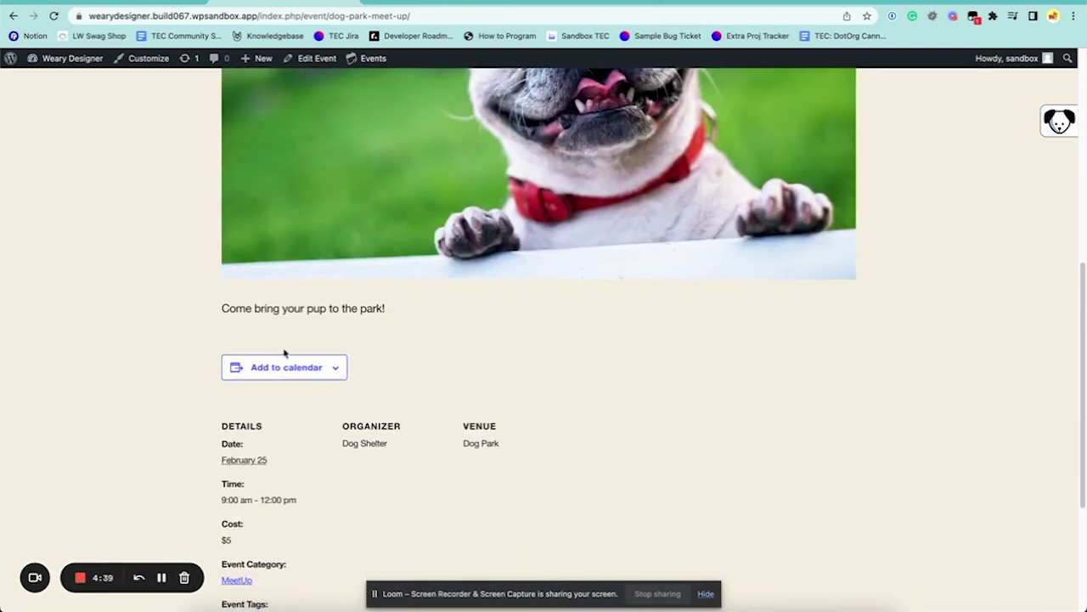
{"action": "scroll", "coordinate": [426, 331], "scroll_direction": "down", "scroll_amount": 4}
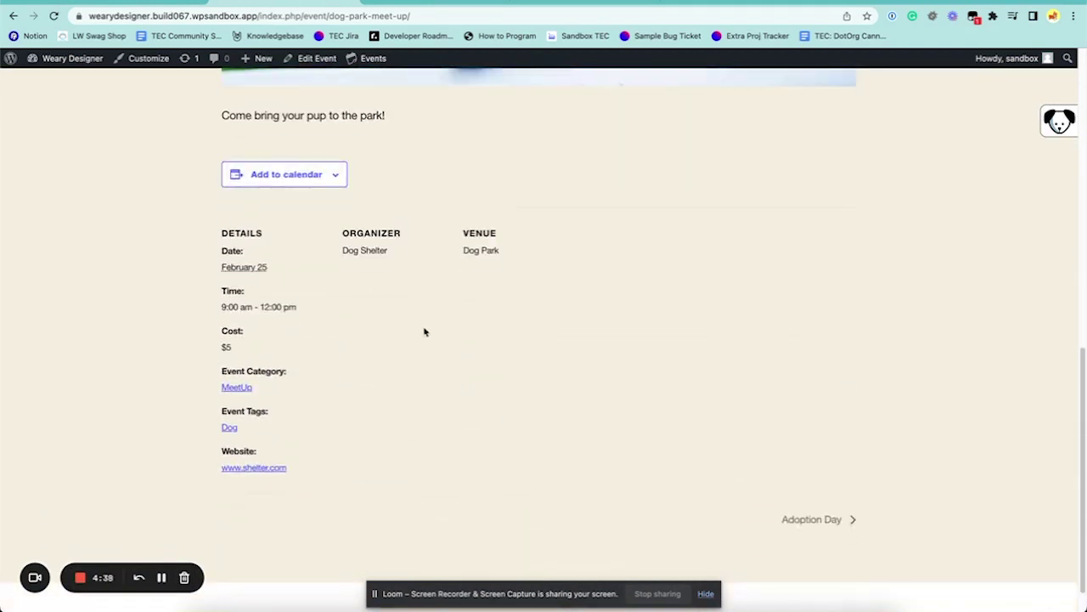
- Examine the event page's Add to calendar choices and its details, organizer and venue sections
{"action": "left_click", "coordinate": [337, 179]}
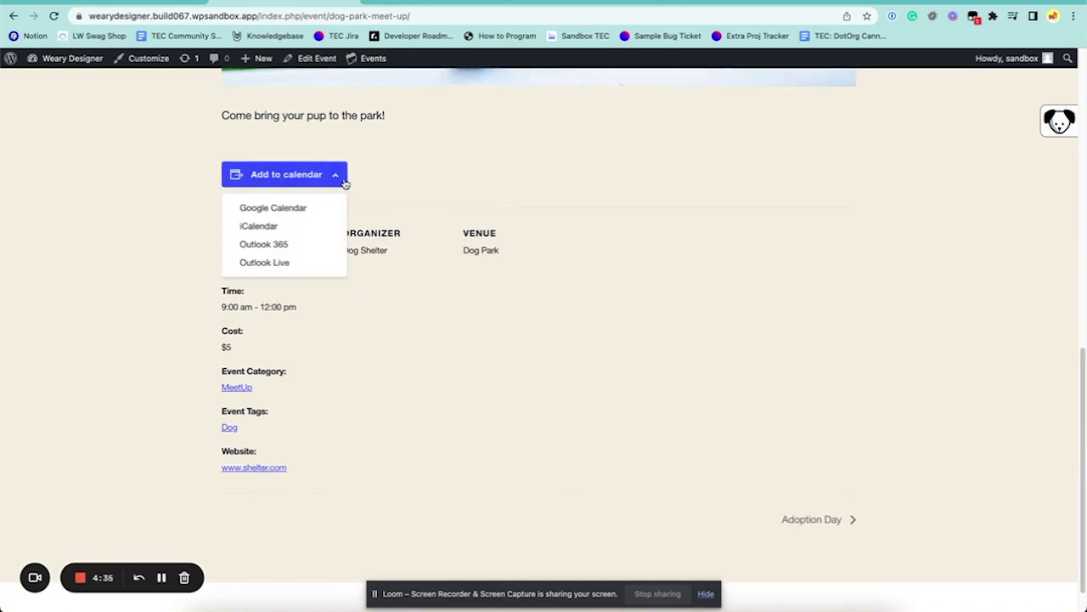
{"action": "left_click", "coordinate": [384, 176]}
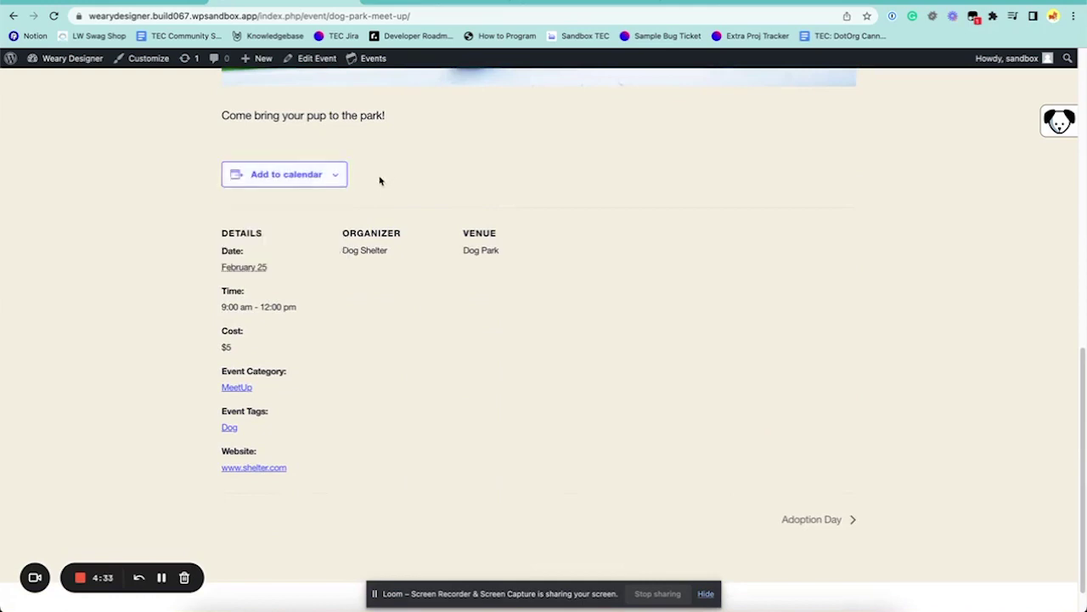
{"action": "left_click_drag", "start_coordinate": [222, 233], "coordinate": [310, 489]}
{"action": "left_click_drag", "start_coordinate": [330, 227], "coordinate": [382, 250]}
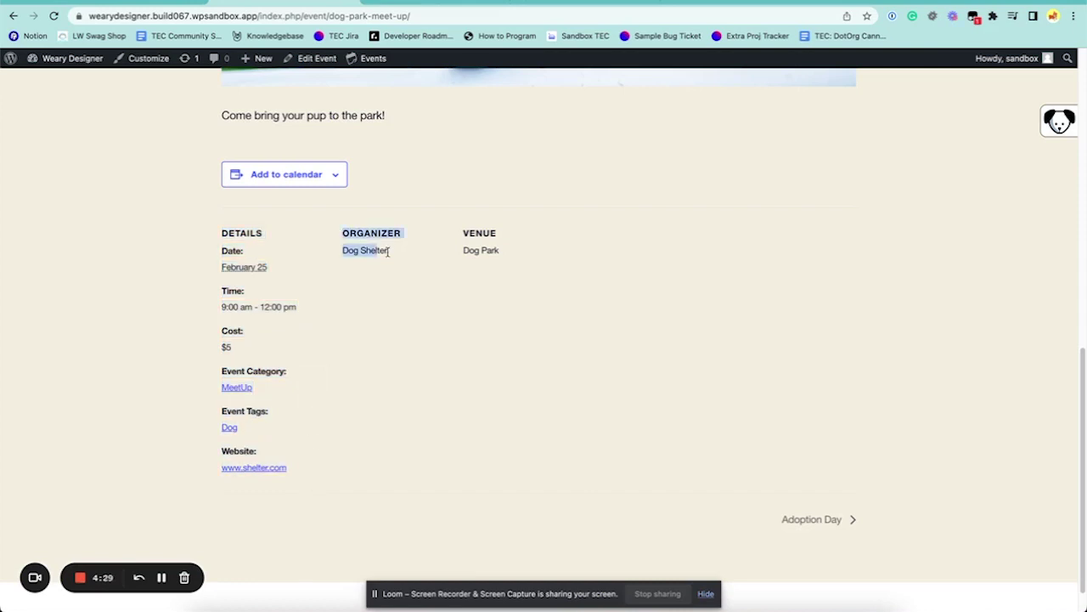
{"action": "left_click_drag", "start_coordinate": [464, 228], "coordinate": [509, 283]}
{"action": "left_click", "coordinate": [785, 296]}
{"action": "scroll", "coordinate": [773, 299], "scroll_direction": "down", "scroll_amount": 1}
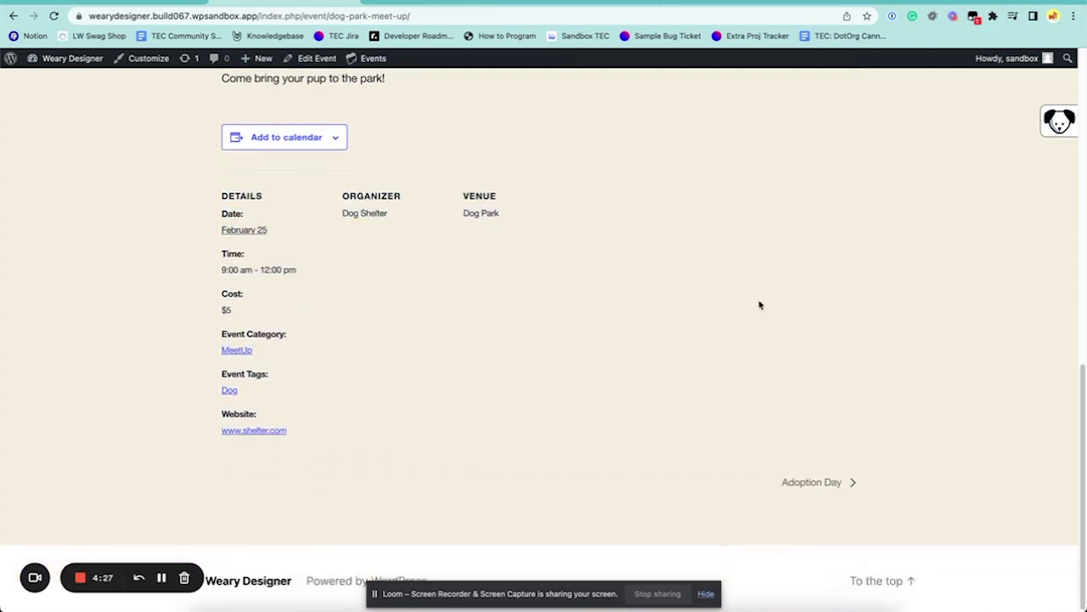
{"action": "scroll", "coordinate": [680, 306], "scroll_direction": "up", "scroll_amount": 15}
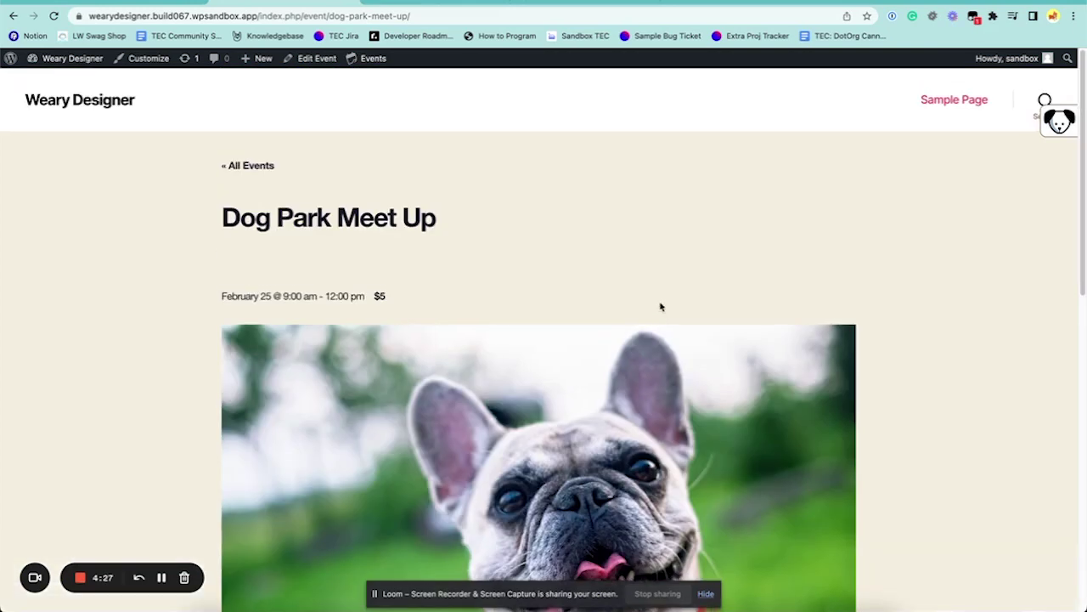
- Open the site's list of all events and look through the upcoming February and March entries
{"action": "left_click", "coordinate": [253, 171]}
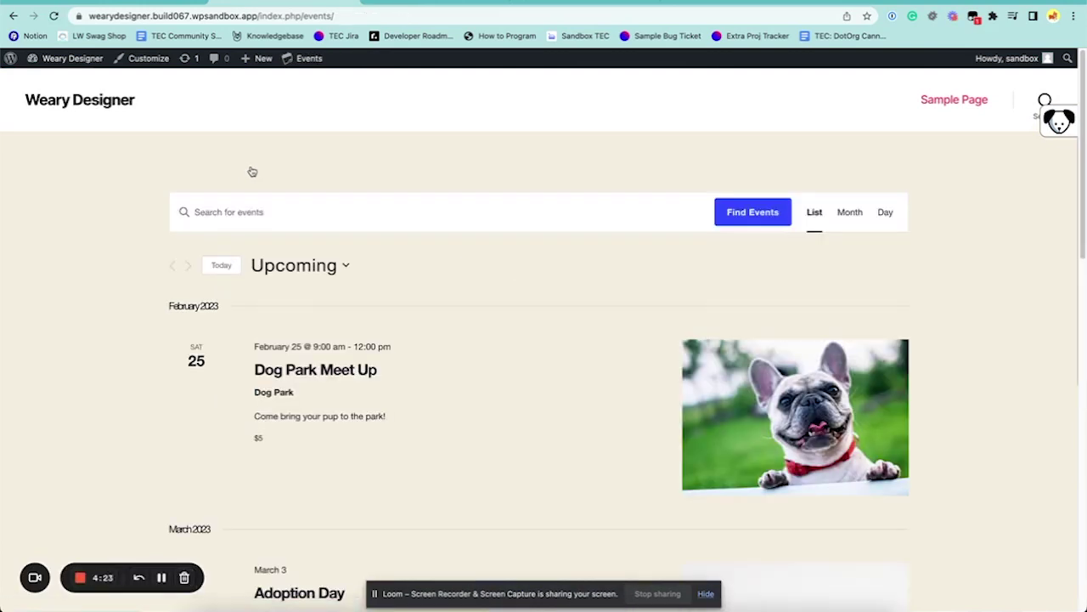
{"action": "scroll", "coordinate": [550, 344], "scroll_direction": "down", "scroll_amount": 1}
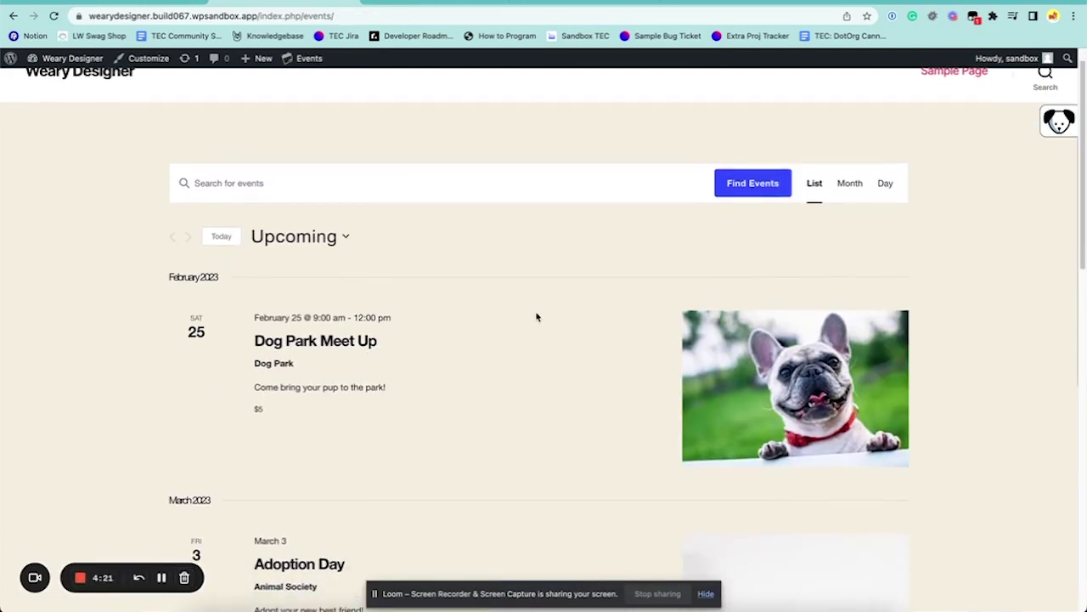
{"action": "scroll", "coordinate": [553, 335], "scroll_direction": "down", "scroll_amount": 3}
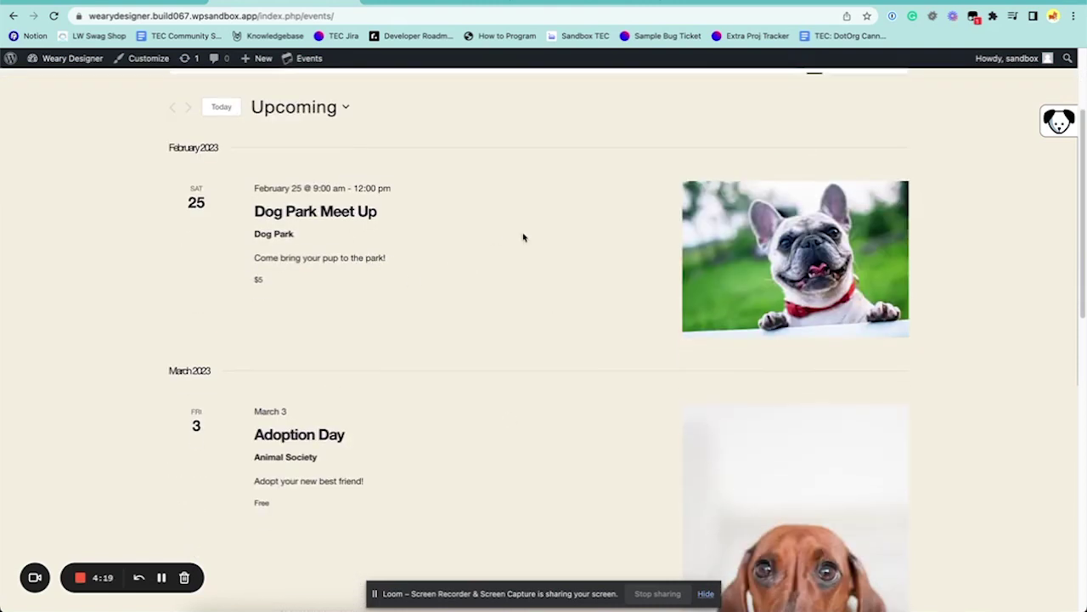
{"action": "scroll", "coordinate": [665, 294], "scroll_direction": "down", "scroll_amount": 1}
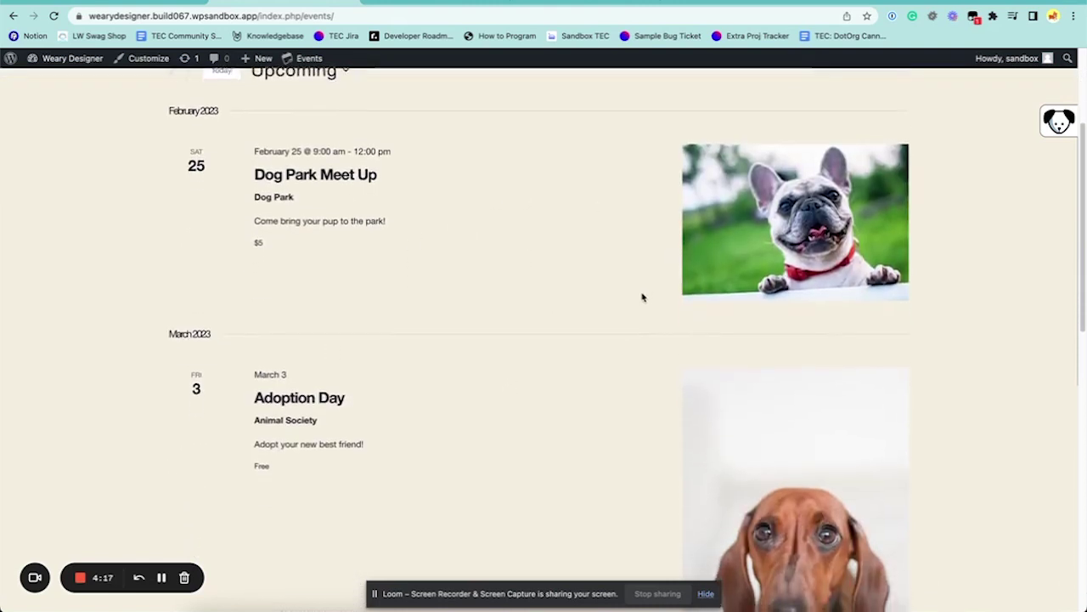
{"action": "scroll", "coordinate": [637, 302], "scroll_direction": "down", "scroll_amount": 5}
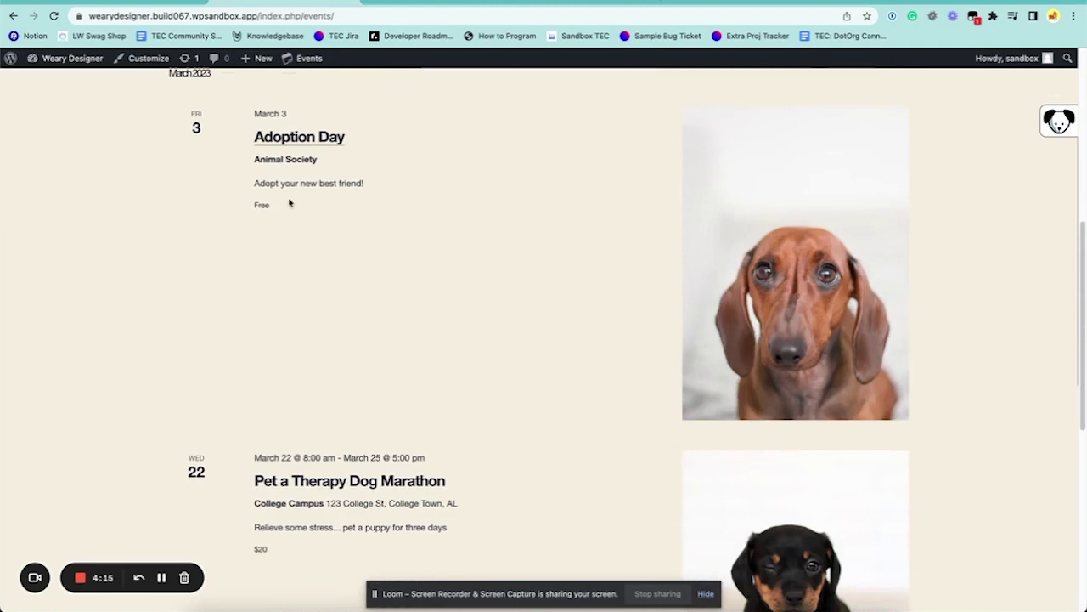
- Look through the upcoming events list, checking the March 22–25 dates of Pet a Therapy Dog Marathon
{"action": "scroll", "coordinate": [677, 297], "scroll_direction": "down", "scroll_amount": 5}
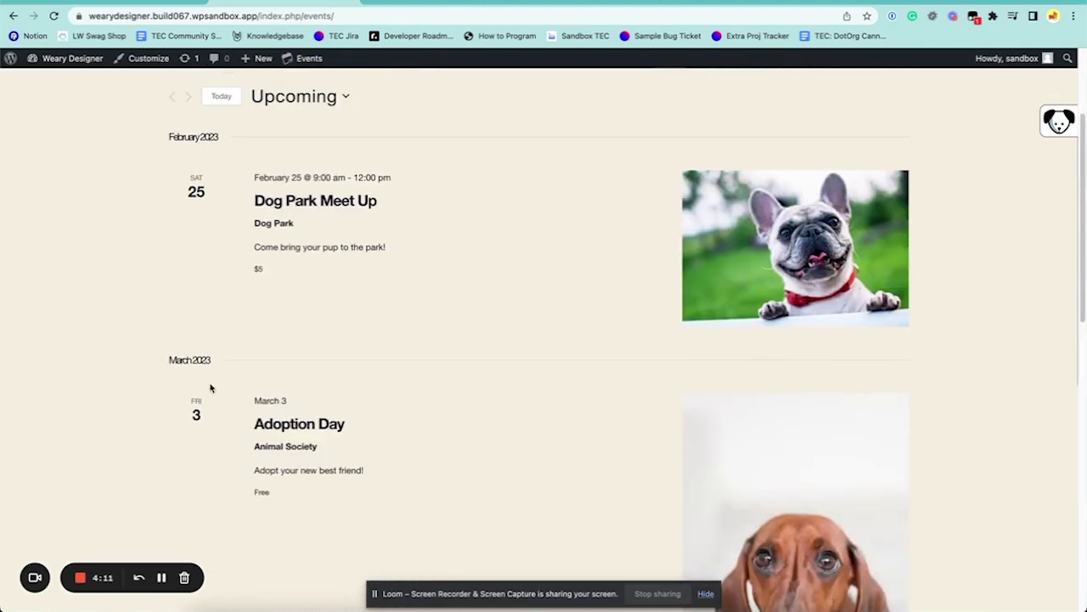
{"action": "scroll", "coordinate": [218, 389], "scroll_direction": "down", "scroll_amount": 5}
{"action": "scroll", "coordinate": [348, 359], "scroll_direction": "down", "scroll_amount": 2}
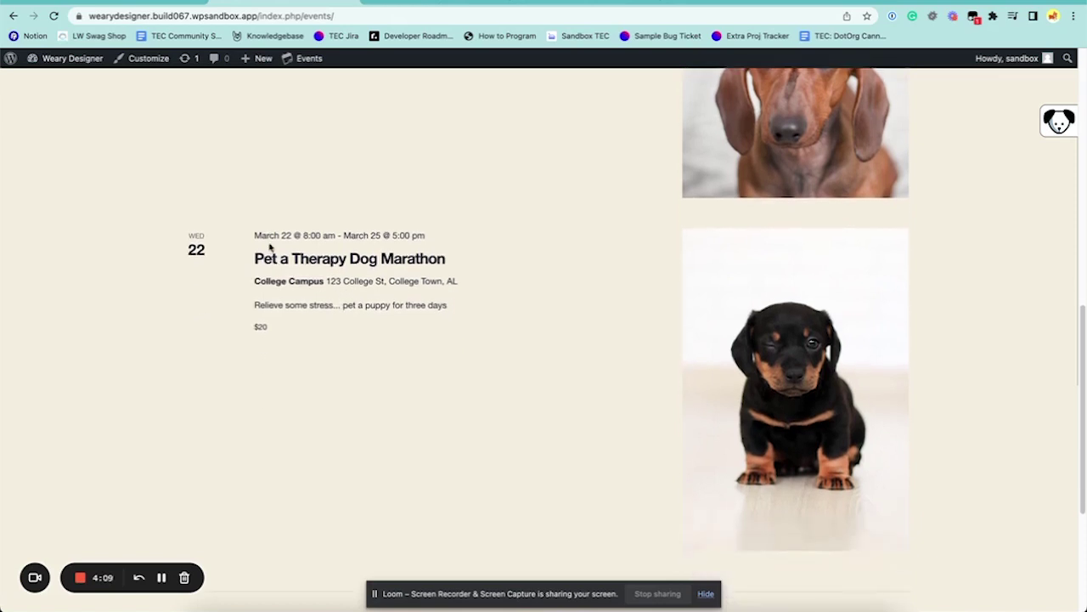
{"action": "left_click_drag", "start_coordinate": [252, 239], "coordinate": [436, 242]}
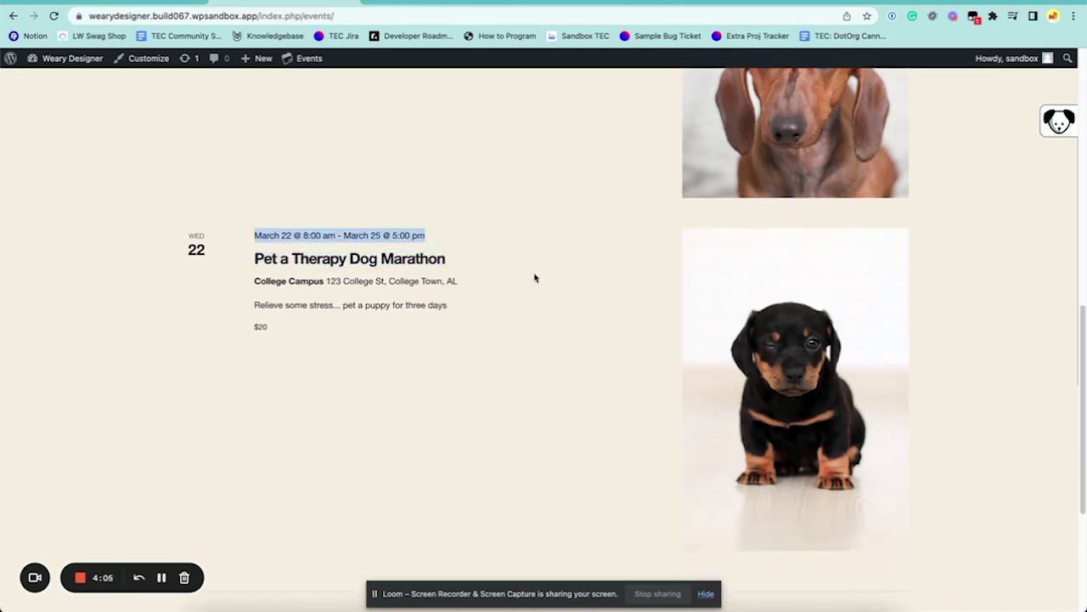
{"action": "scroll", "coordinate": [537, 279], "scroll_direction": "up", "scroll_amount": 8}
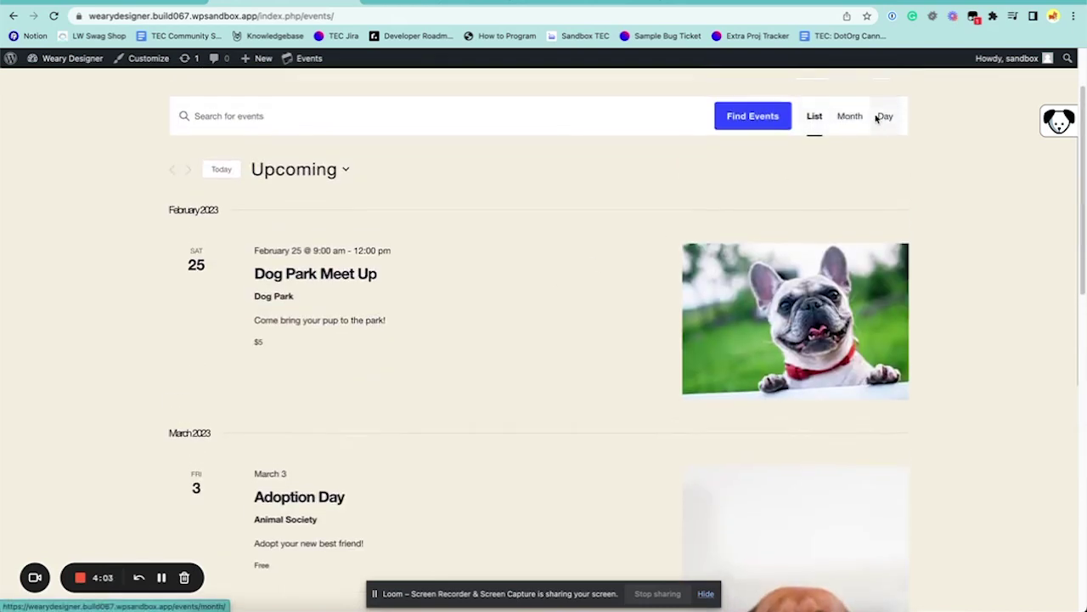
- Switch the calendar to the month view, go to March 2023 and preview the Pet a Therapy Dog Marathon event
{"action": "left_click", "coordinate": [853, 118]}
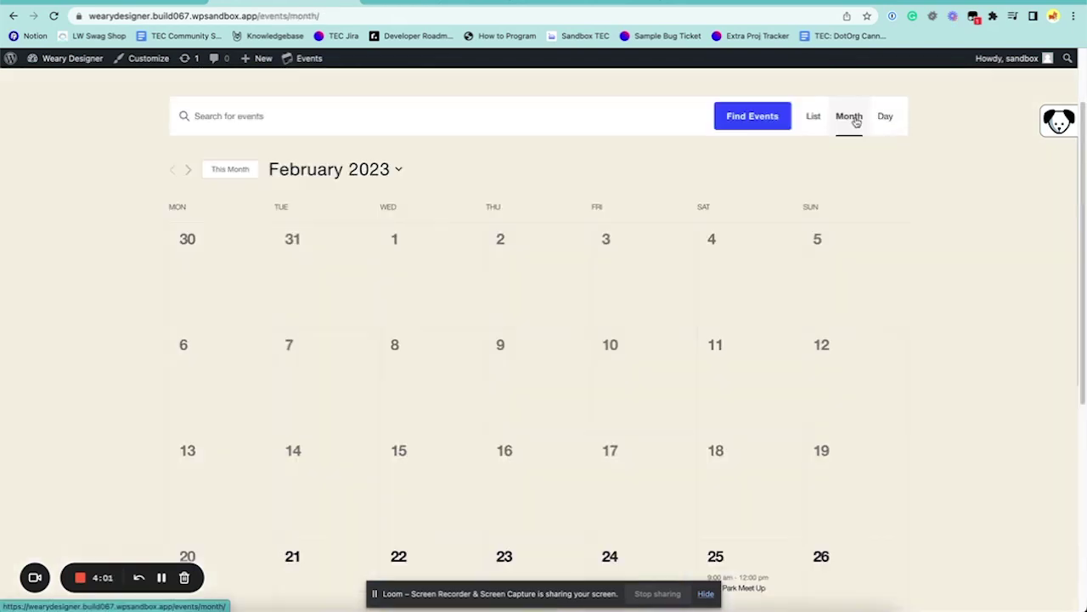
{"action": "scroll", "coordinate": [907, 230], "scroll_direction": "down", "scroll_amount": 3}
{"action": "scroll", "coordinate": [791, 230], "scroll_direction": "up", "scroll_amount": 3}
{"action": "left_click", "coordinate": [399, 205]}
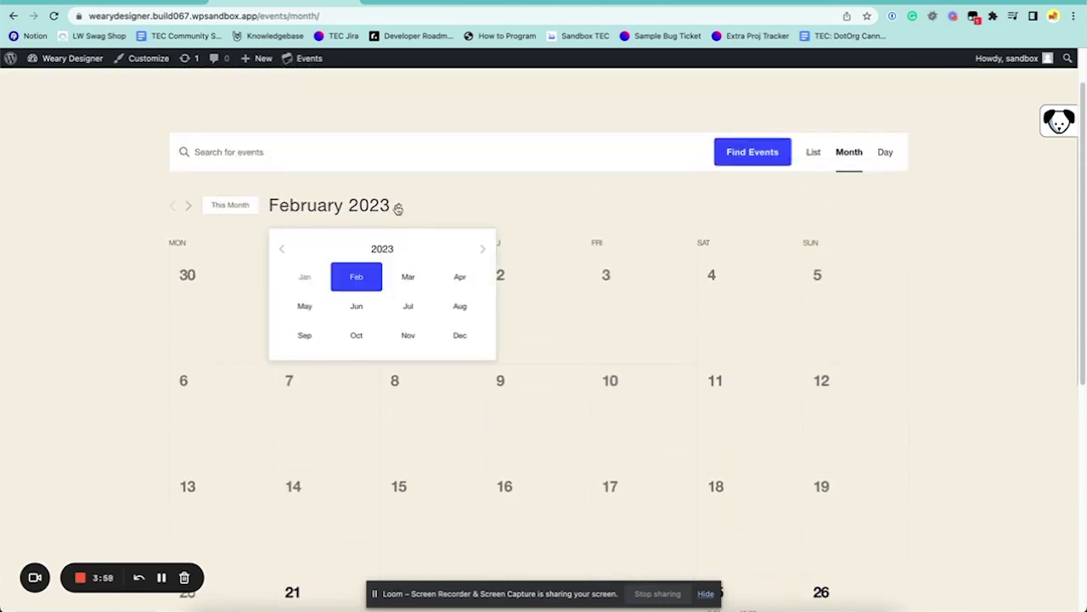
{"action": "left_click", "coordinate": [406, 285]}
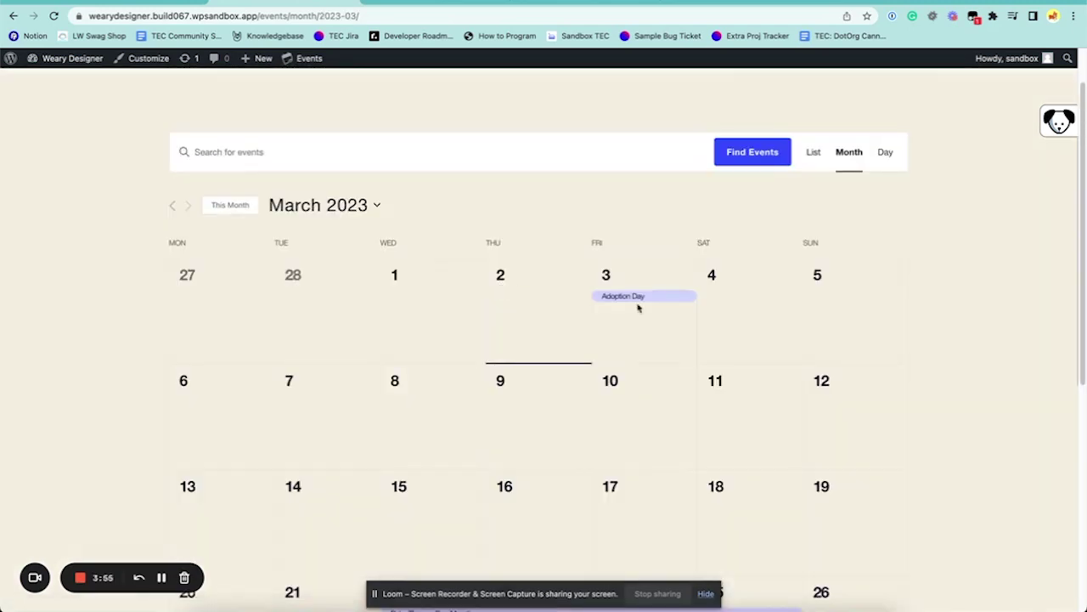
{"action": "scroll", "coordinate": [929, 331], "scroll_direction": "down", "scroll_amount": 4}
{"action": "mouse_move", "coordinate": [708, 410]}
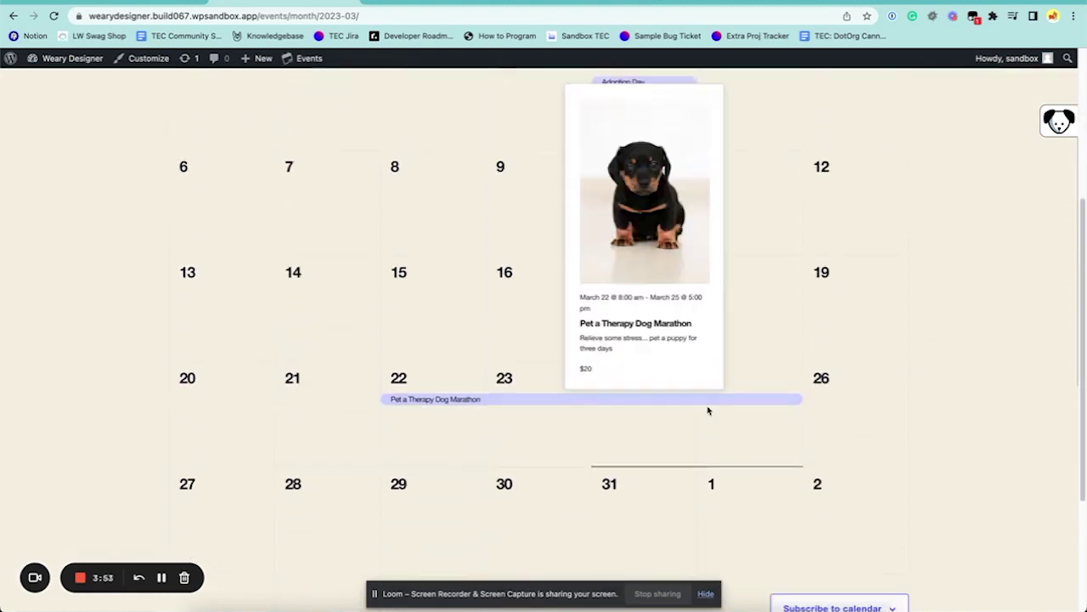
{"action": "scroll", "coordinate": [874, 394], "scroll_direction": "up", "scroll_amount": 5}
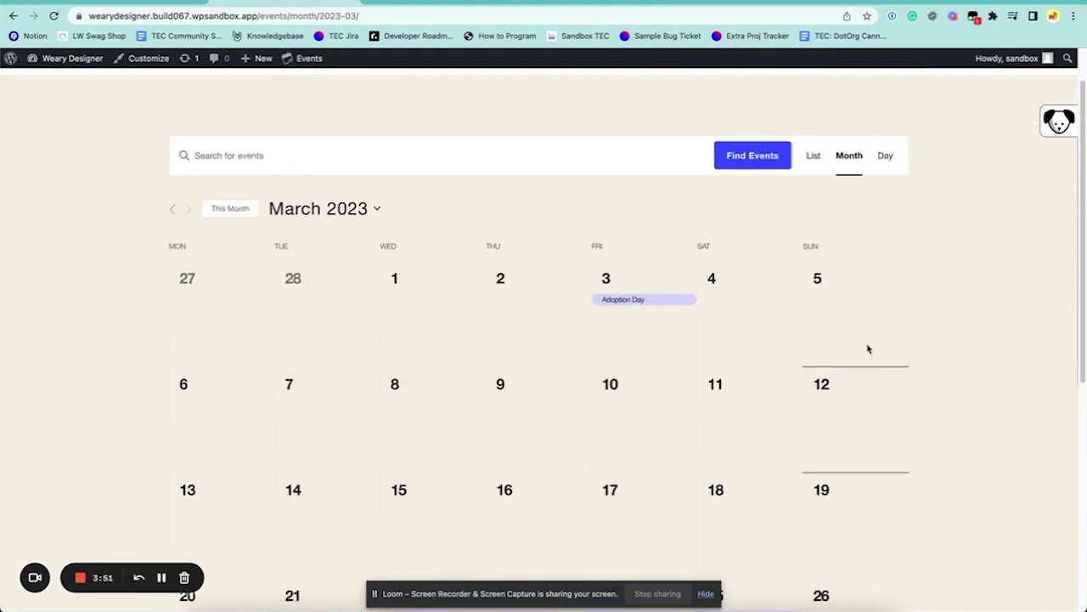
- Switch the calendar to the day view and show the events for March 3, 2023
{"action": "left_click", "coordinate": [882, 162]}
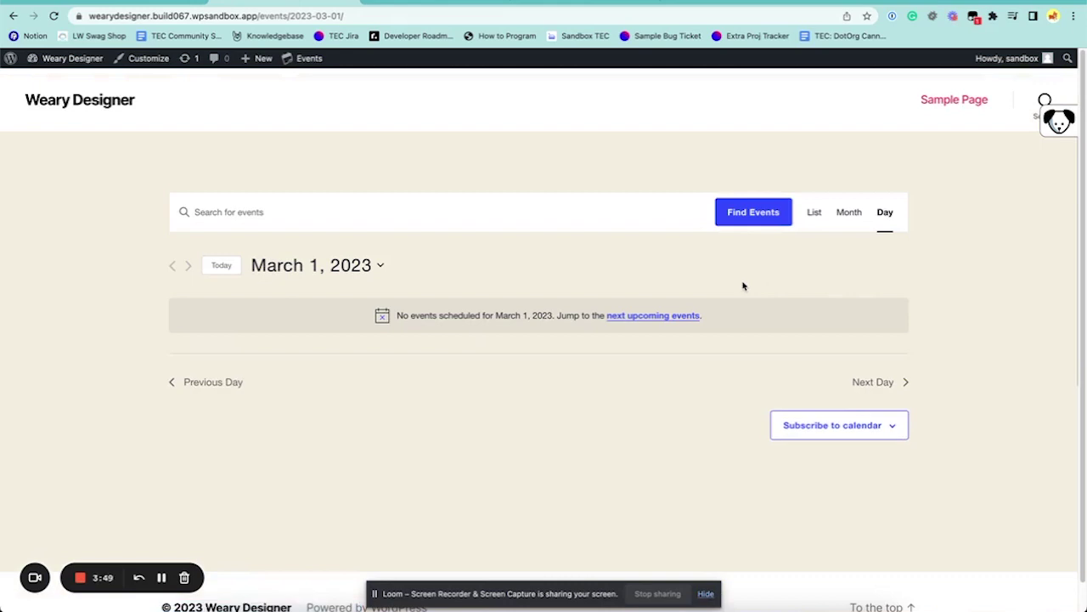
{"action": "left_click", "coordinate": [376, 265]}
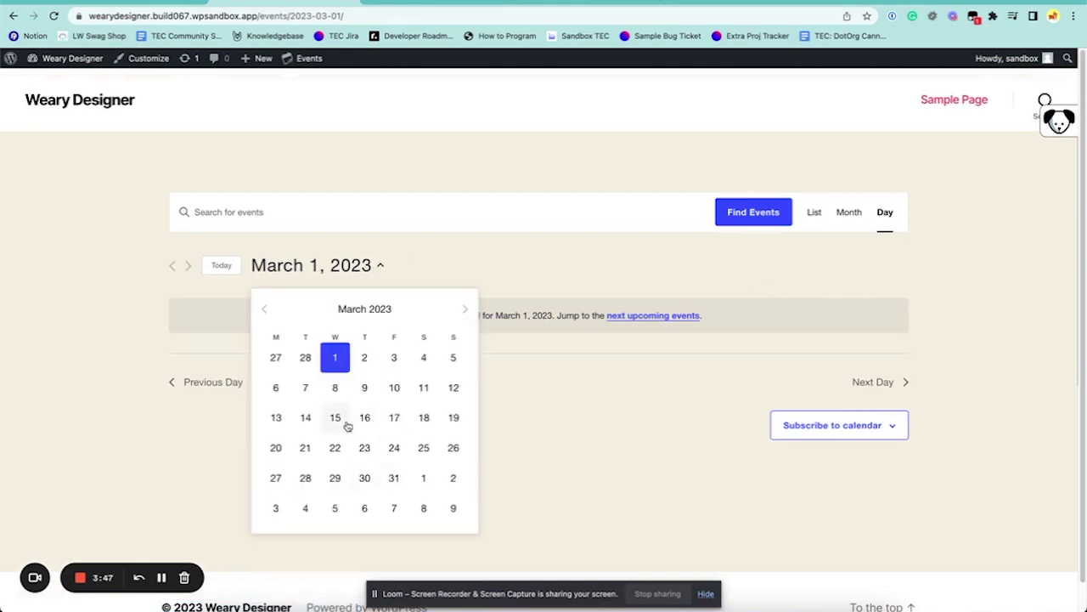
{"action": "left_click", "coordinate": [280, 508]}
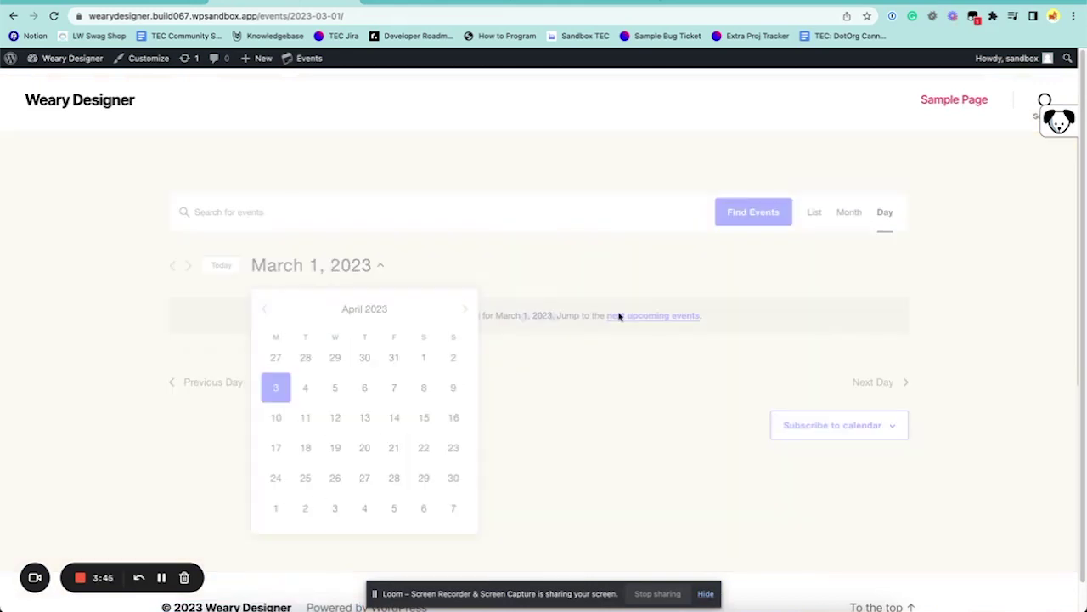
{"action": "left_click", "coordinate": [369, 267]}
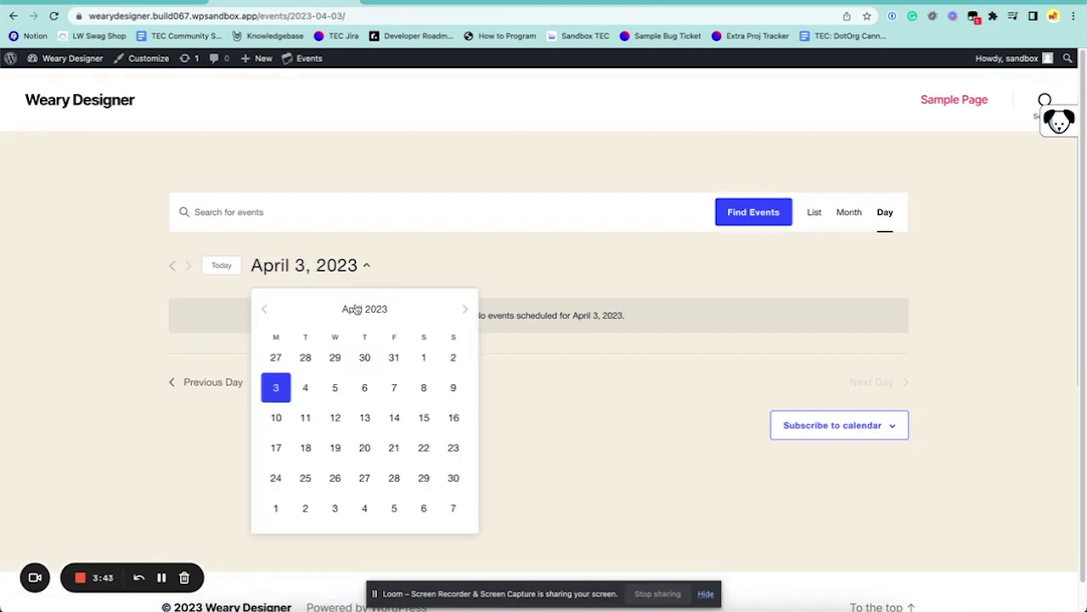
{"action": "left_click", "coordinate": [265, 309]}
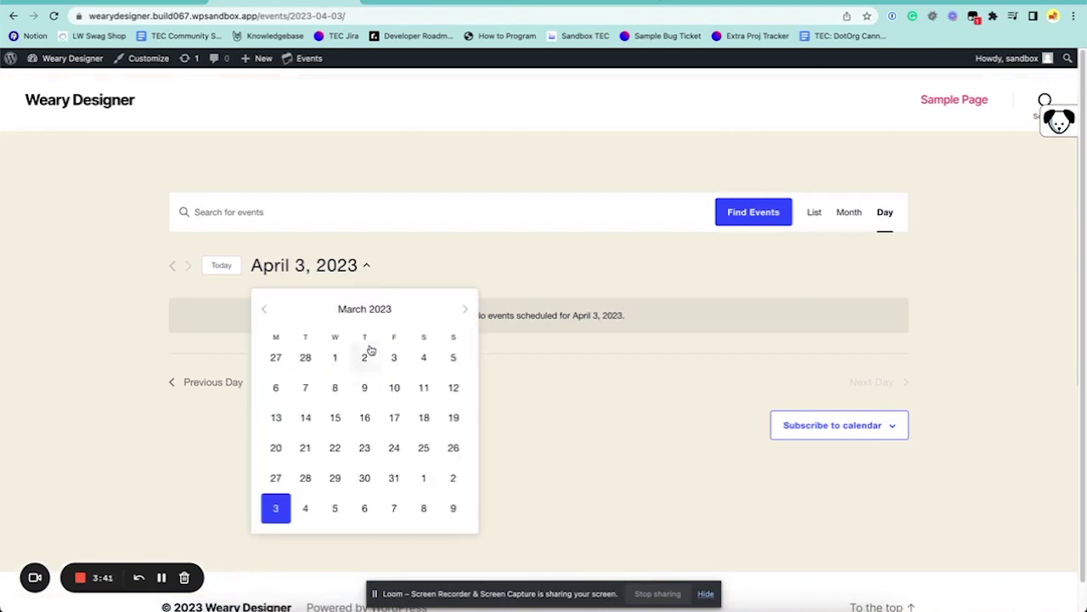
{"action": "left_click", "coordinate": [393, 356]}
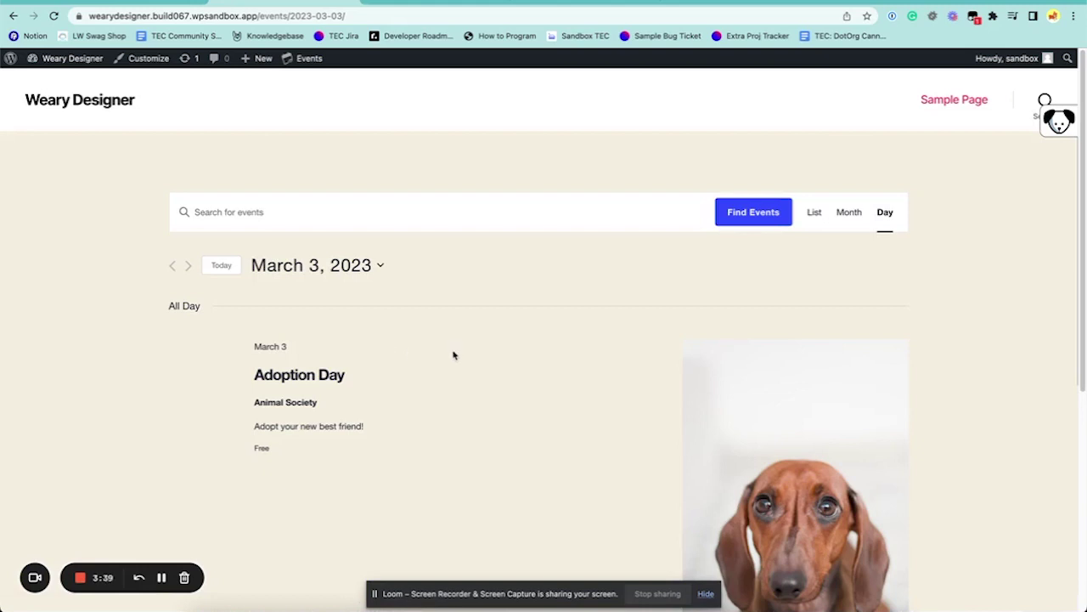
{"action": "scroll", "coordinate": [490, 391], "scroll_direction": "down", "scroll_amount": 5}
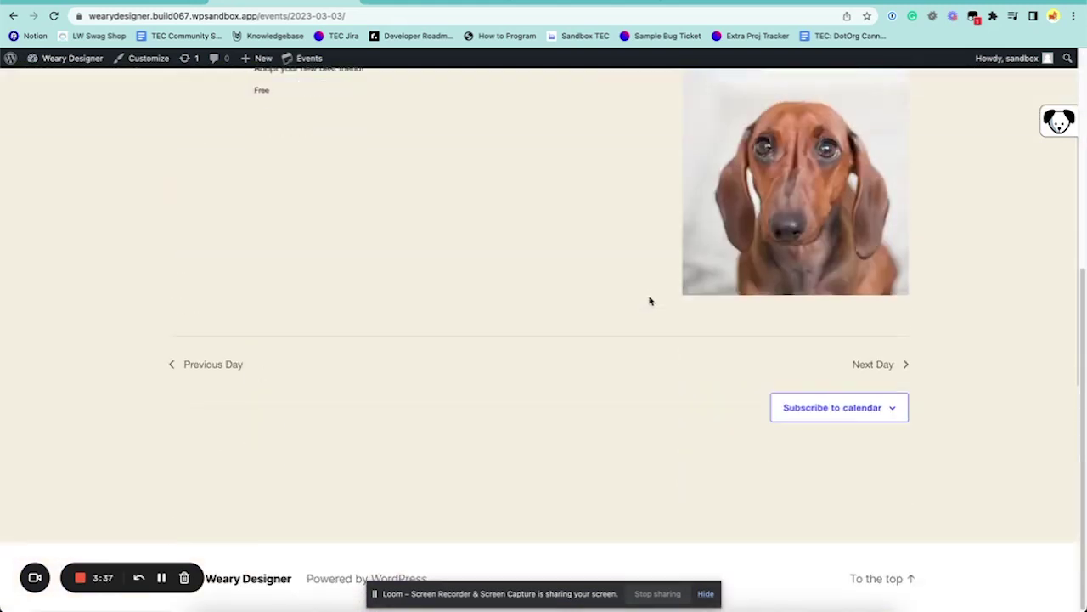
{"action": "scroll", "coordinate": [643, 213], "scroll_direction": "up", "scroll_amount": 4}
{"action": "scroll", "coordinate": [569, 225], "scroll_direction": "up", "scroll_amount": 1}
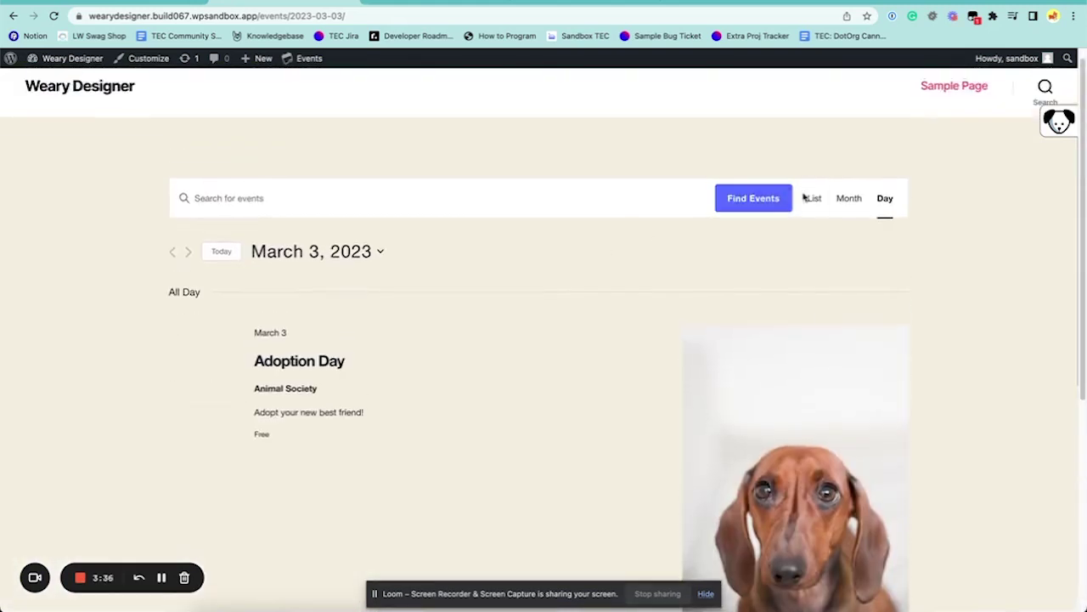
- Return to the month view, open the Pet a Therapy Dog Marathon event page and check its title and dates
{"action": "left_click", "coordinate": [849, 199]}
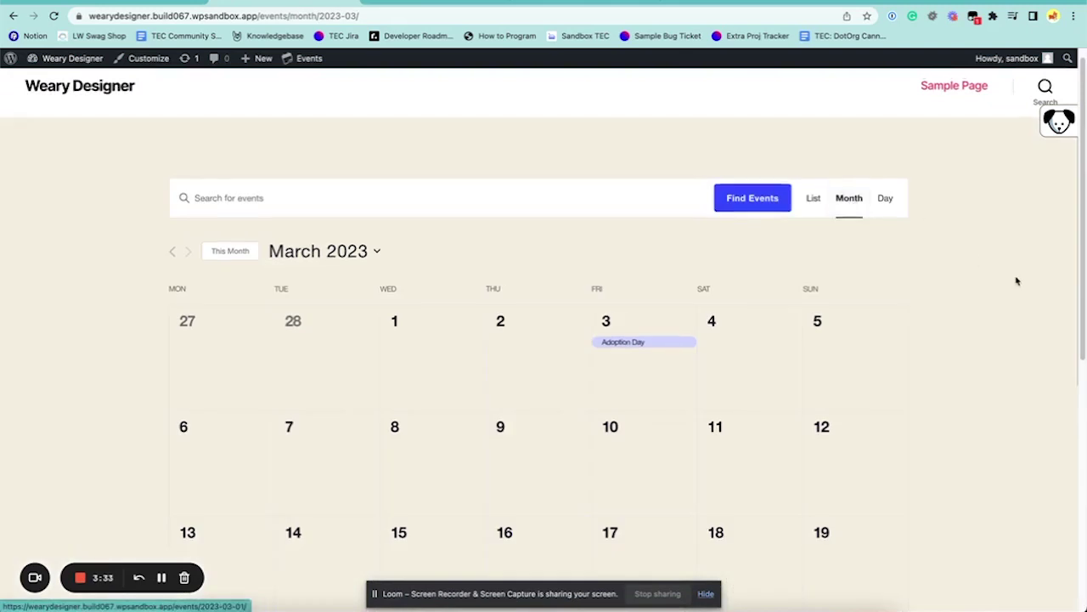
{"action": "scroll", "coordinate": [827, 306], "scroll_direction": "down", "scroll_amount": 5}
{"action": "left_click", "coordinate": [557, 202]}
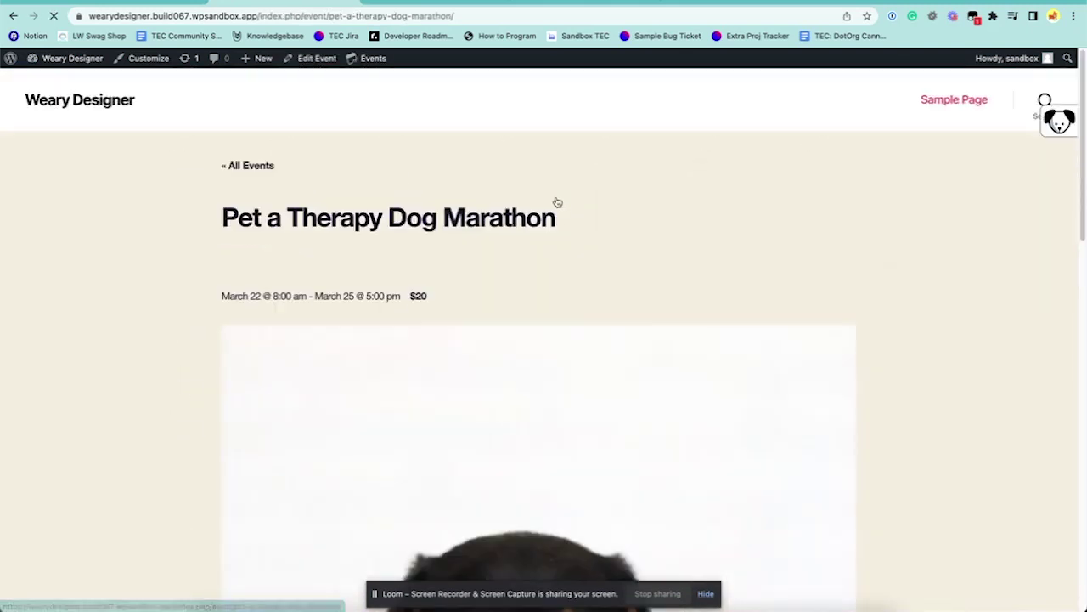
{"action": "left_click_drag", "start_coordinate": [219, 287], "coordinate": [403, 302]}
{"action": "left_click", "coordinate": [280, 214]}
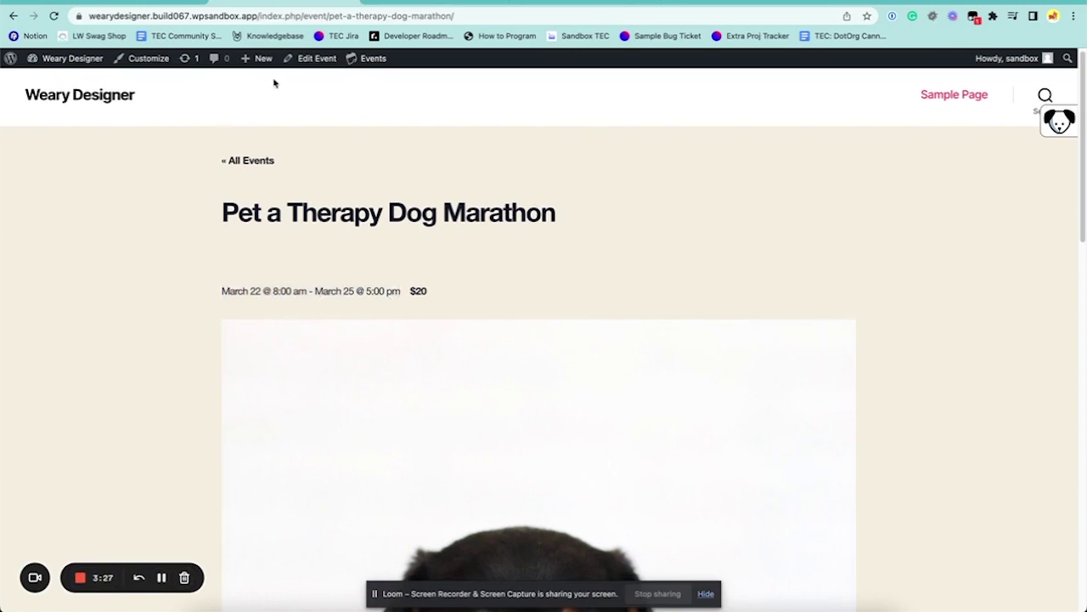
- Open Pet a Therapy Dog Marathon for editing and examine its start and end date settings
{"action": "left_click", "coordinate": [303, 60]}
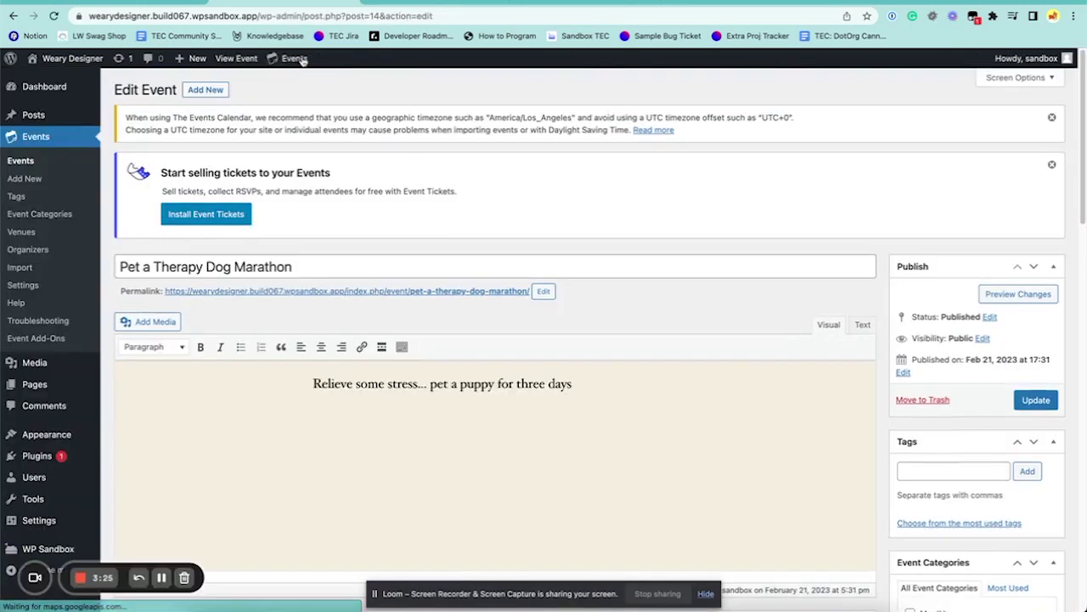
{"action": "scroll", "coordinate": [512, 182], "scroll_direction": "down", "scroll_amount": 5}
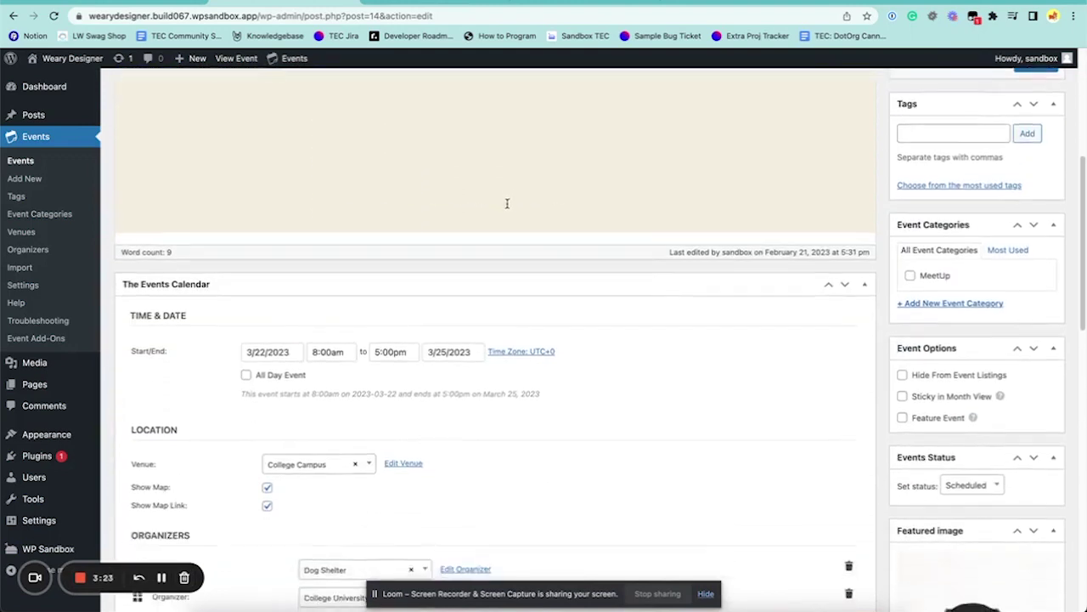
{"action": "left_click", "coordinate": [255, 276]}
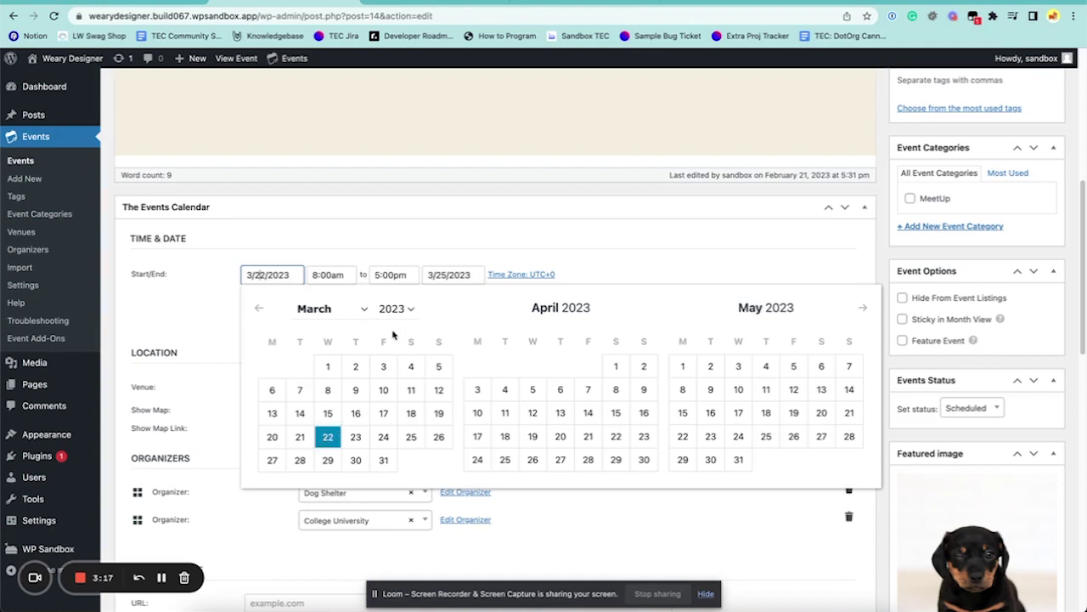
{"action": "left_click", "coordinate": [439, 276]}
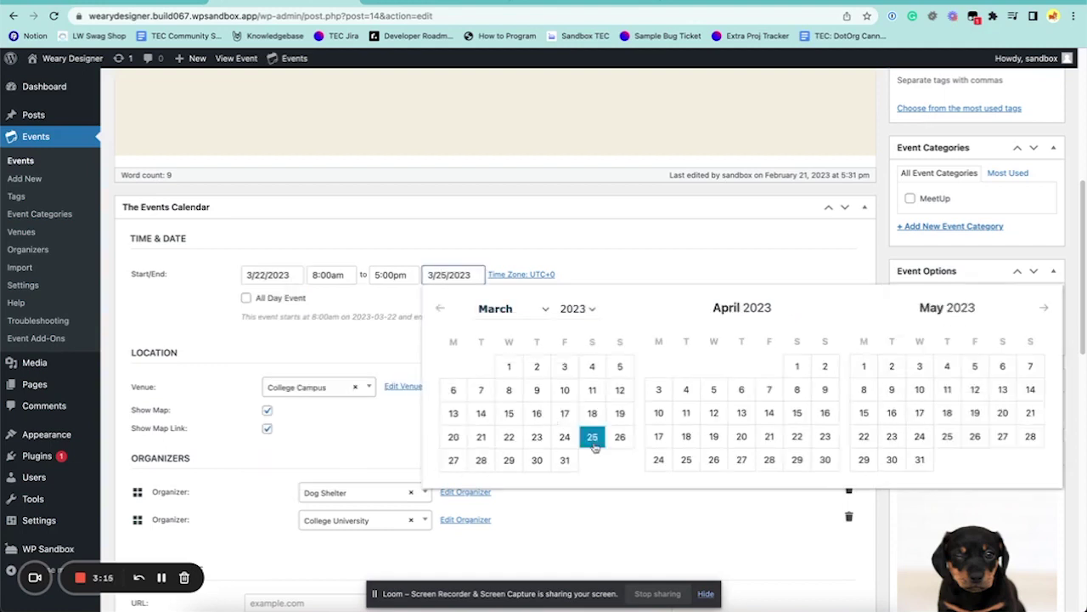
{"action": "left_click", "coordinate": [635, 350]}
{"action": "scroll", "coordinate": [760, 378], "scroll_direction": "up", "scroll_amount": 10}
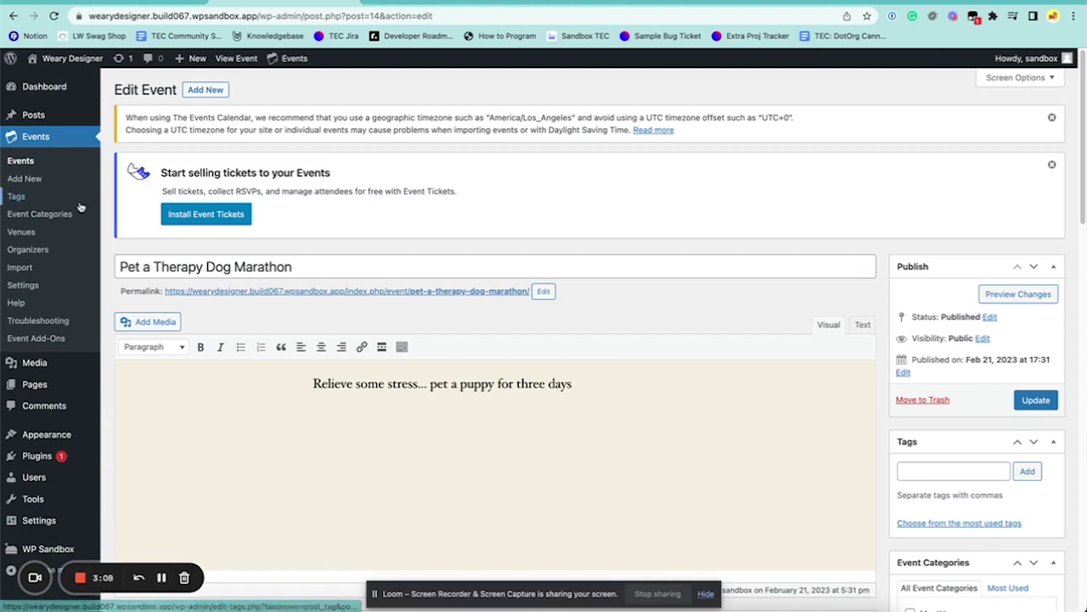
- Open the list of venues and examine the fields of the form for adding a new venue
{"action": "left_click", "coordinate": [32, 235]}
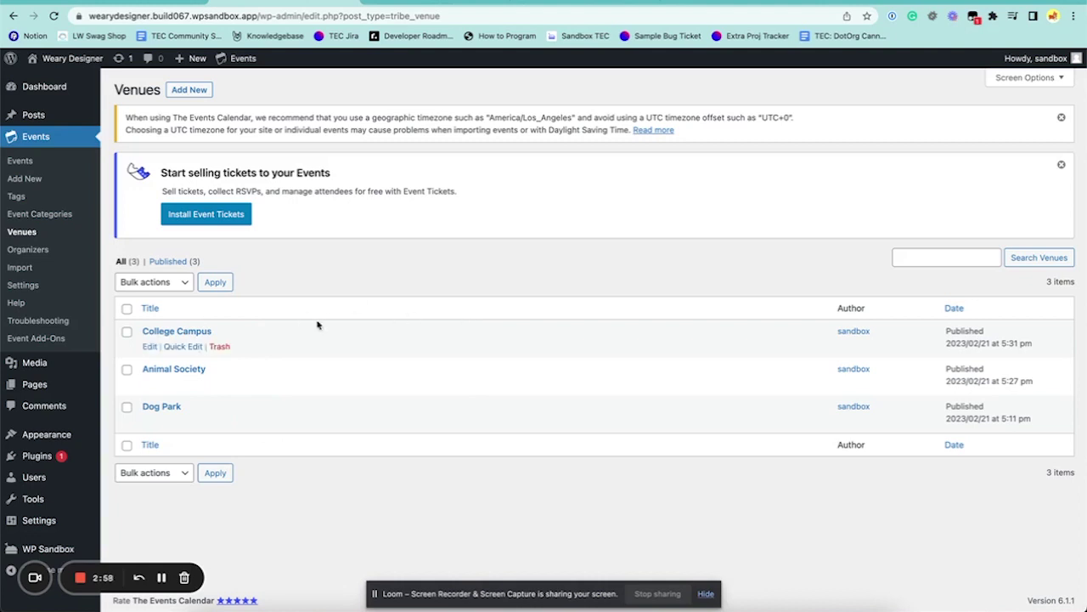
{"action": "left_click", "coordinate": [187, 89]}
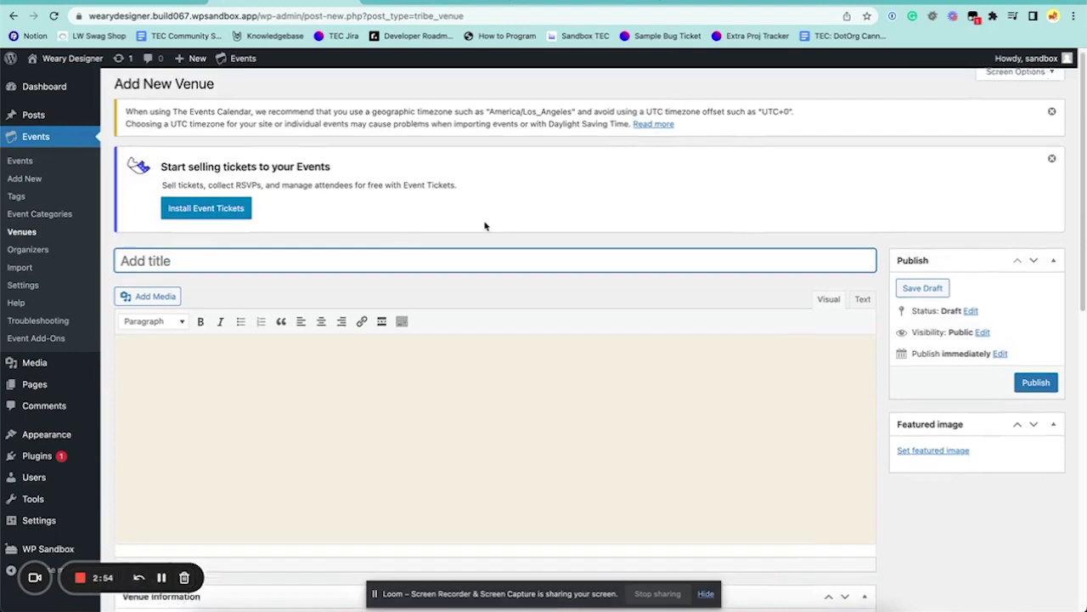
{"action": "scroll", "coordinate": [480, 228], "scroll_direction": "down", "scroll_amount": 3}
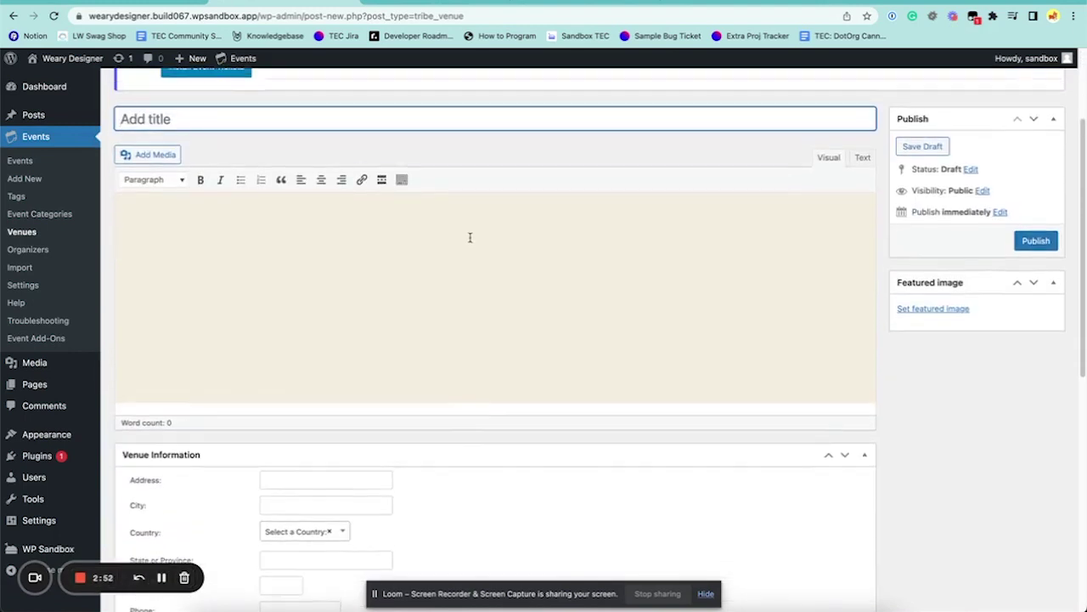
{"action": "scroll", "coordinate": [512, 328], "scroll_direction": "down", "scroll_amount": 5}
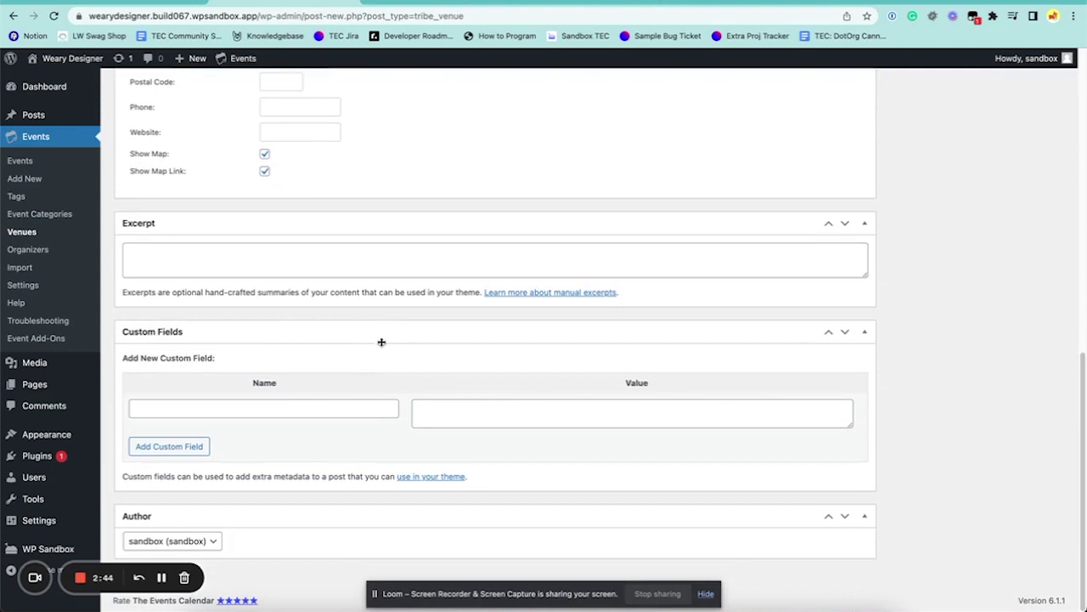
{"action": "scroll", "coordinate": [381, 342], "scroll_direction": "up", "scroll_amount": 10}
- Open the list of organizers and examine the fields of the form for adding a new organizer
{"action": "left_click", "coordinate": [26, 250]}
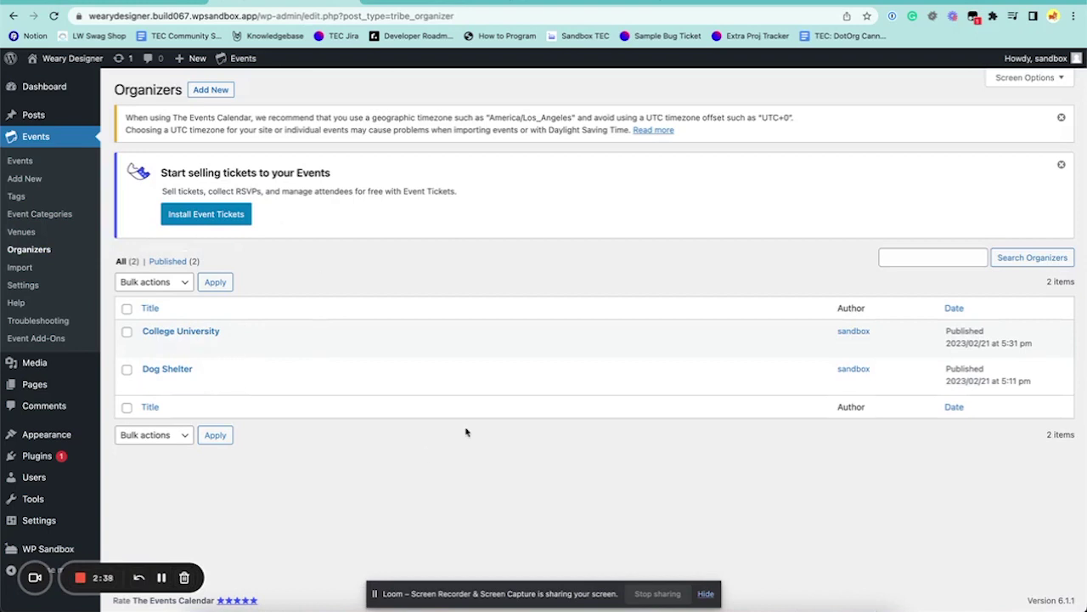
{"action": "left_click", "coordinate": [214, 90]}
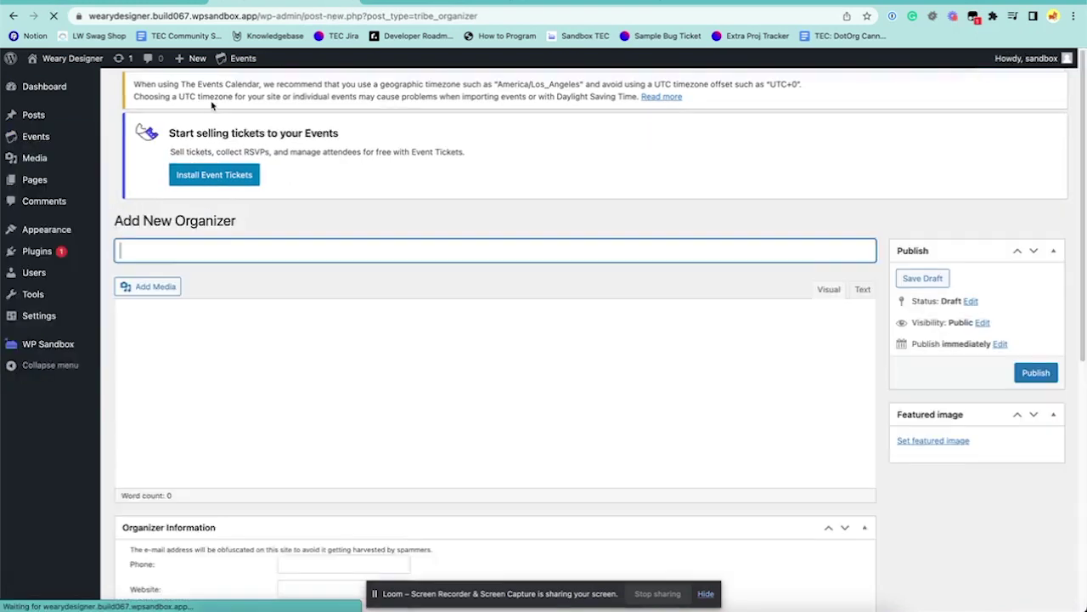
{"action": "scroll", "coordinate": [419, 243], "scroll_direction": "down", "scroll_amount": 10}
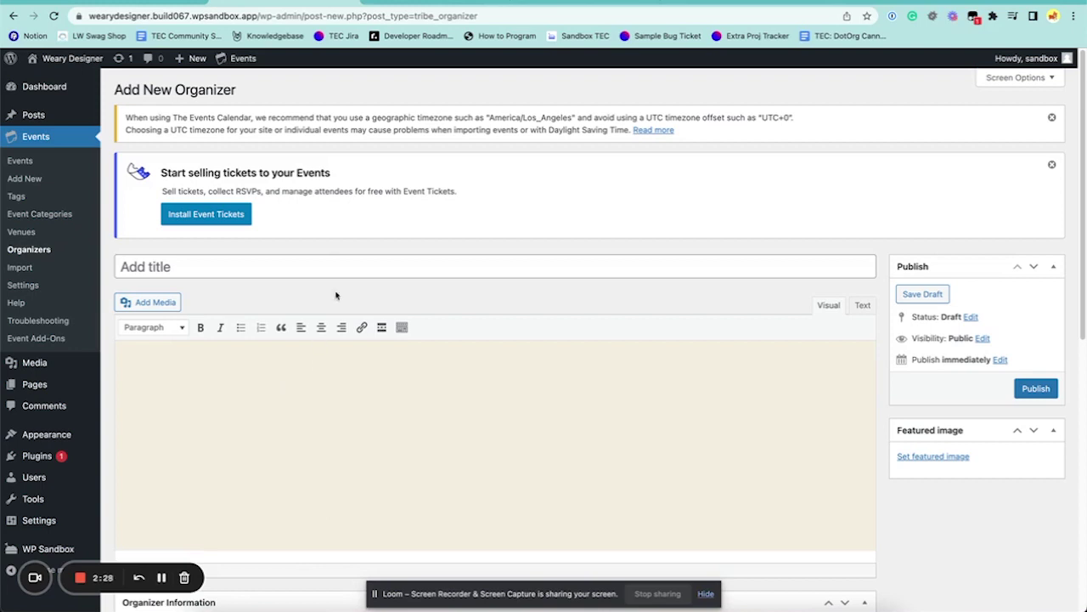
- Install and activate the Event Tickets plugin offered in the notice about selling tickets
{"action": "left_click", "coordinate": [201, 215]}
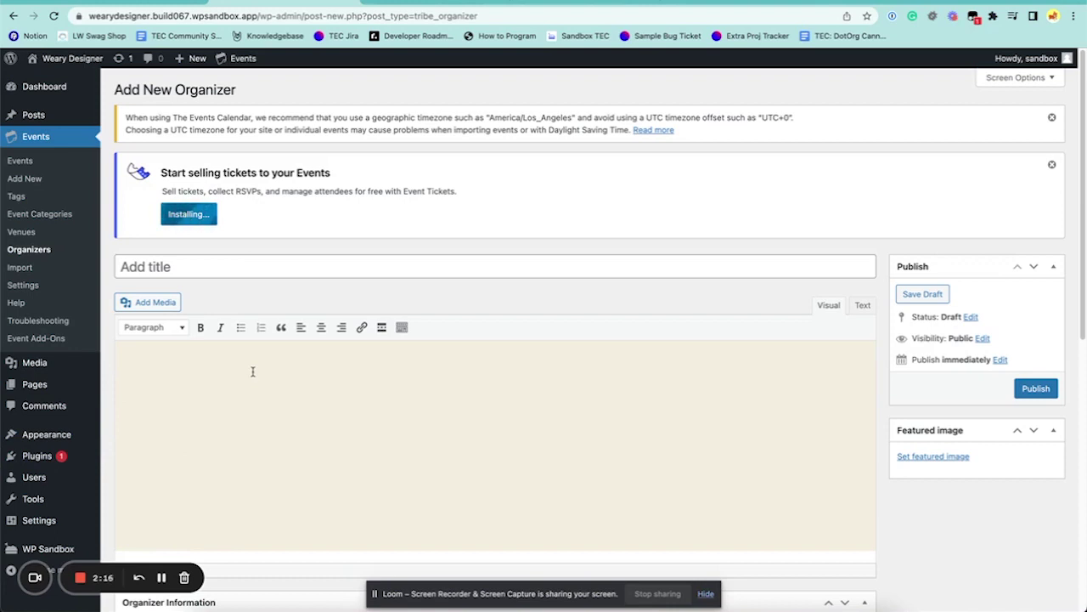
{"action": "mouse_move", "coordinate": [60, 458]}
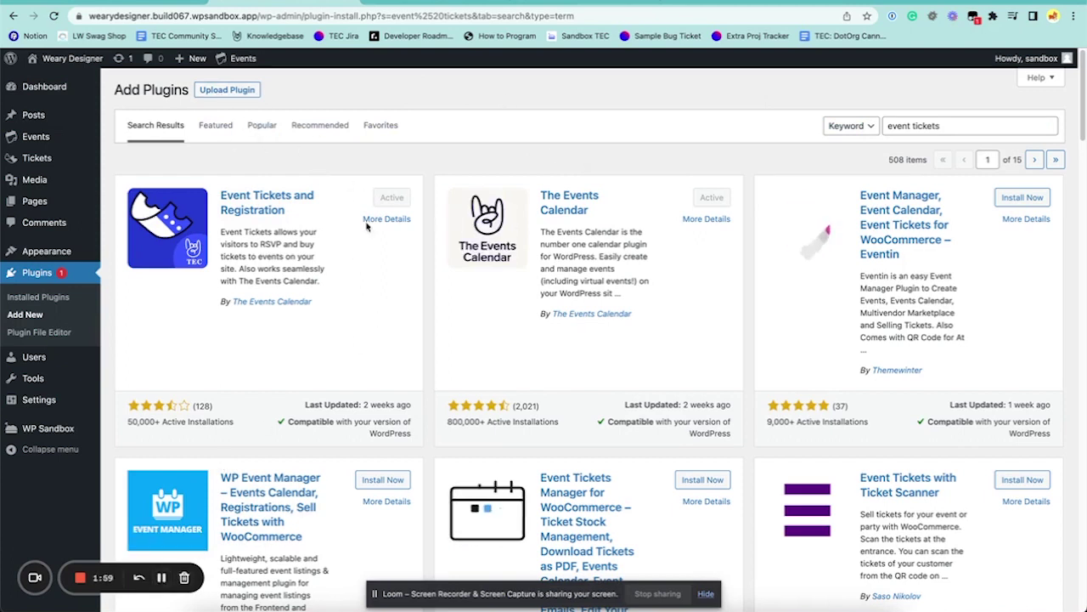
{"action": "mouse_move", "coordinate": [42, 141]}
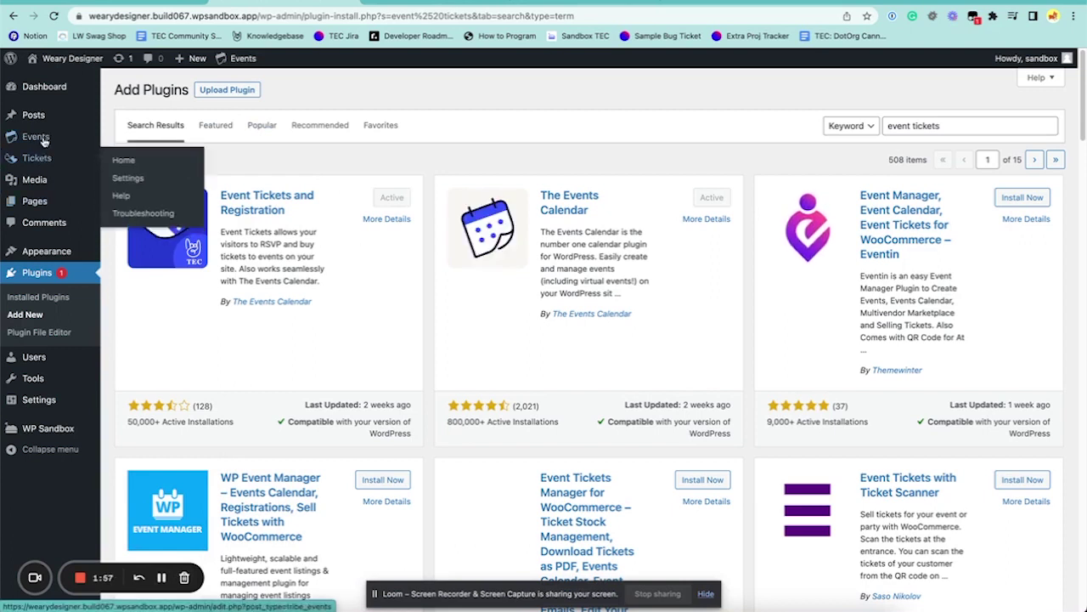
- Open the general ticket settings and examine the post types that can have tickets and the RSVP and ticket form locations
{"action": "mouse_move", "coordinate": [47, 162]}
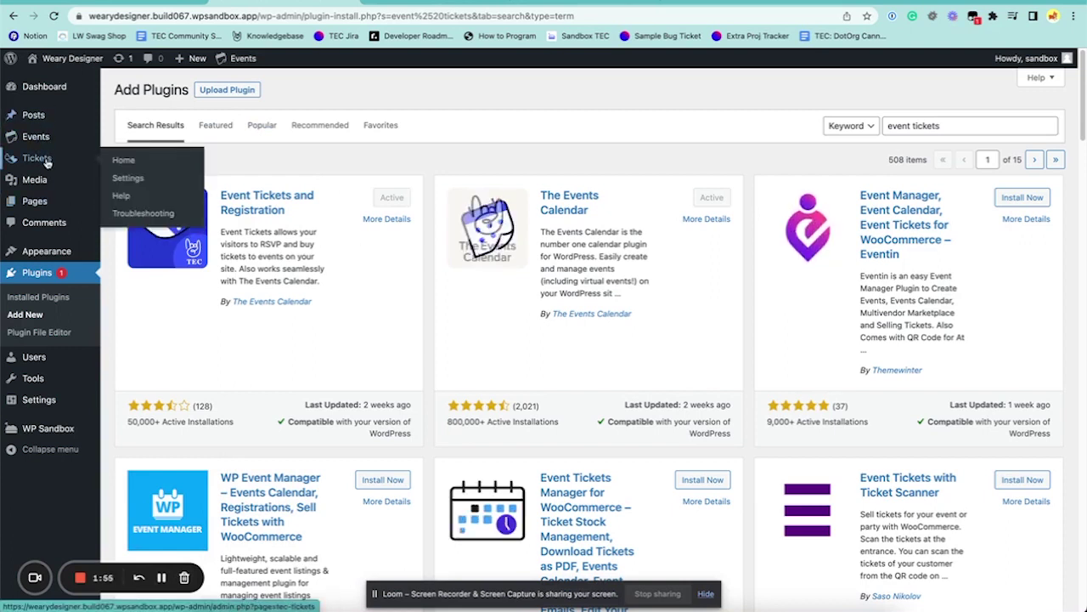
{"action": "left_click", "coordinate": [139, 180]}
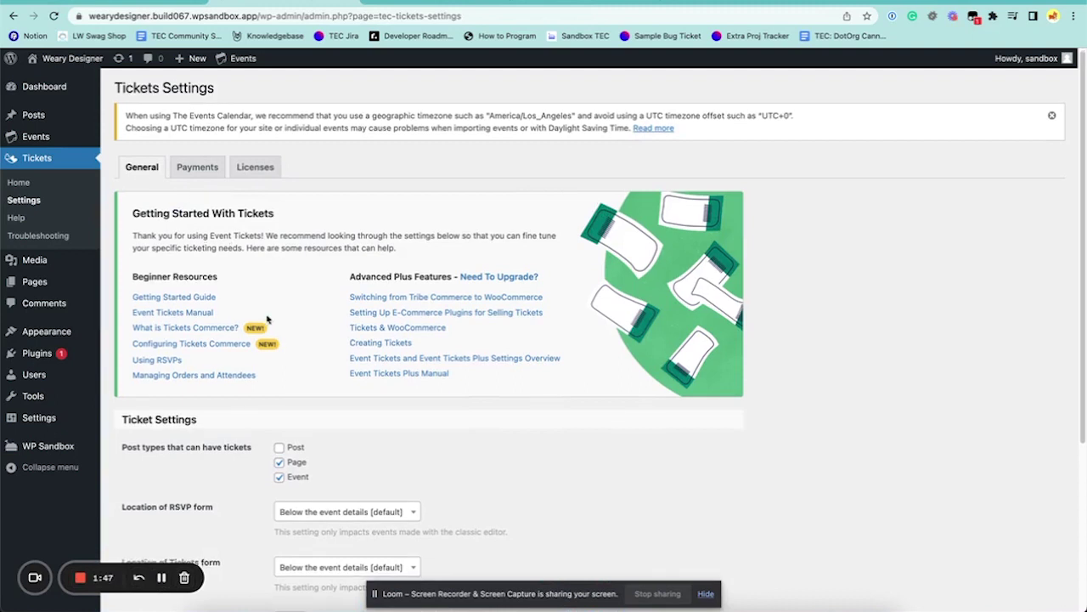
{"action": "scroll", "coordinate": [206, 379], "scroll_direction": "down", "scroll_amount": 1}
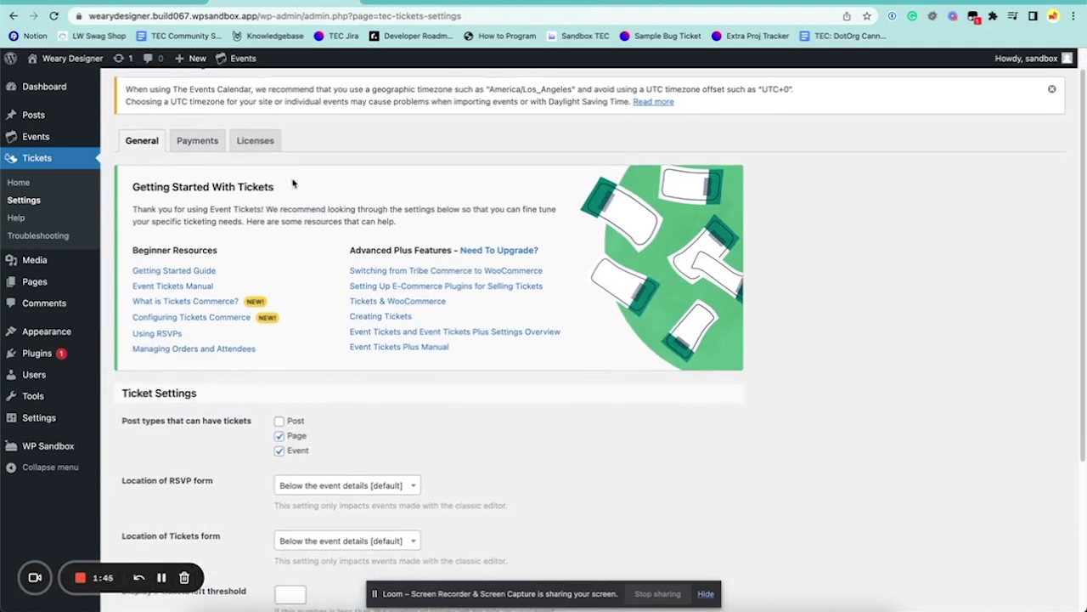
{"action": "scroll", "coordinate": [308, 334], "scroll_direction": "down", "scroll_amount": 5}
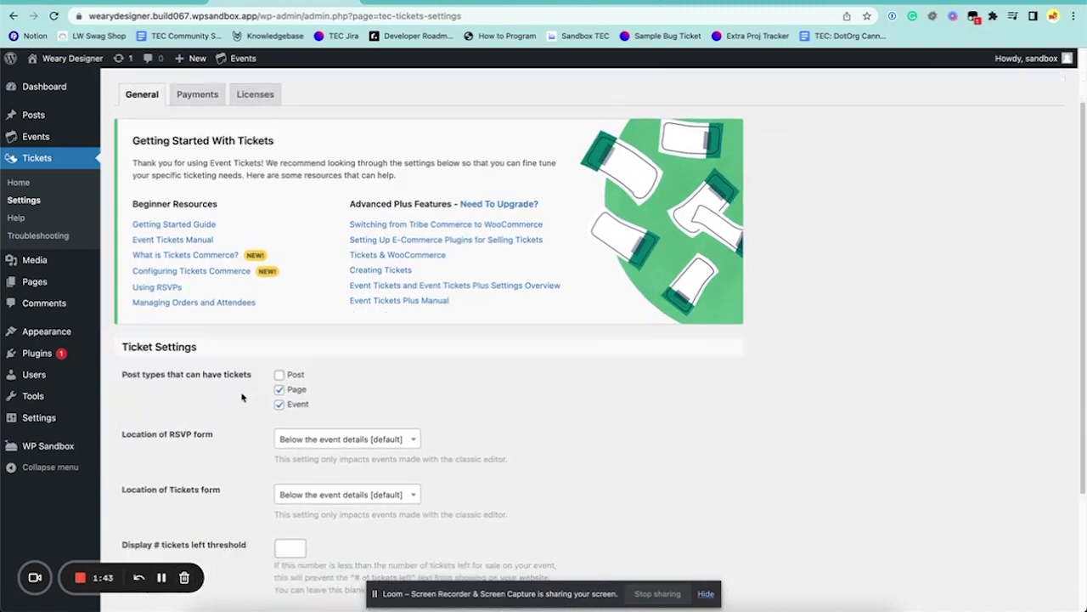
{"action": "scroll", "coordinate": [242, 403], "scroll_direction": "up", "scroll_amount": 6}
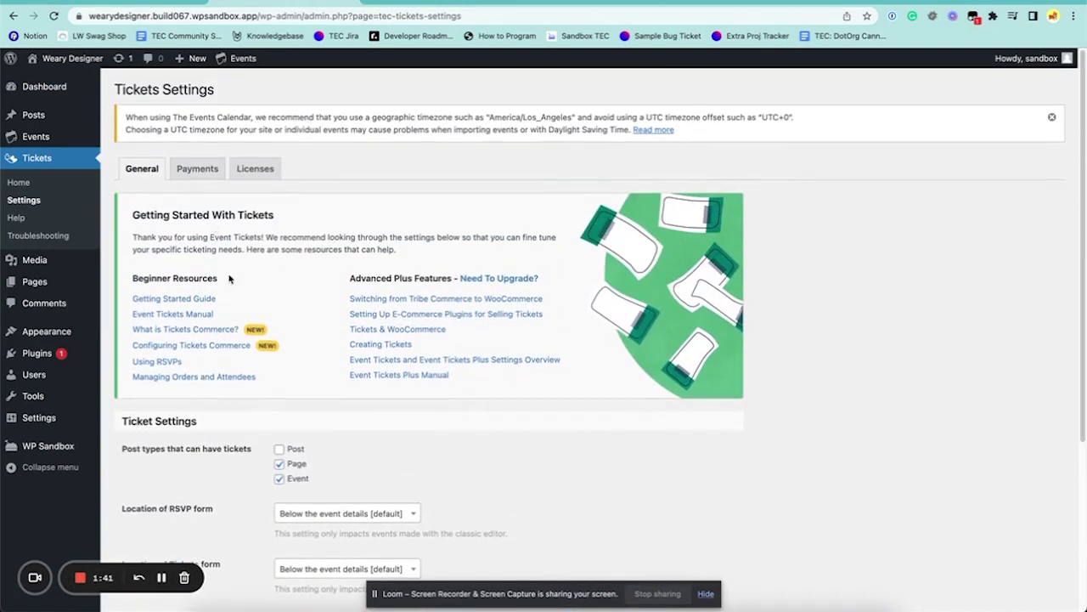
- Enable Tickets Commerce in the ticket payment settings and save the changes
{"action": "left_click", "coordinate": [197, 169]}
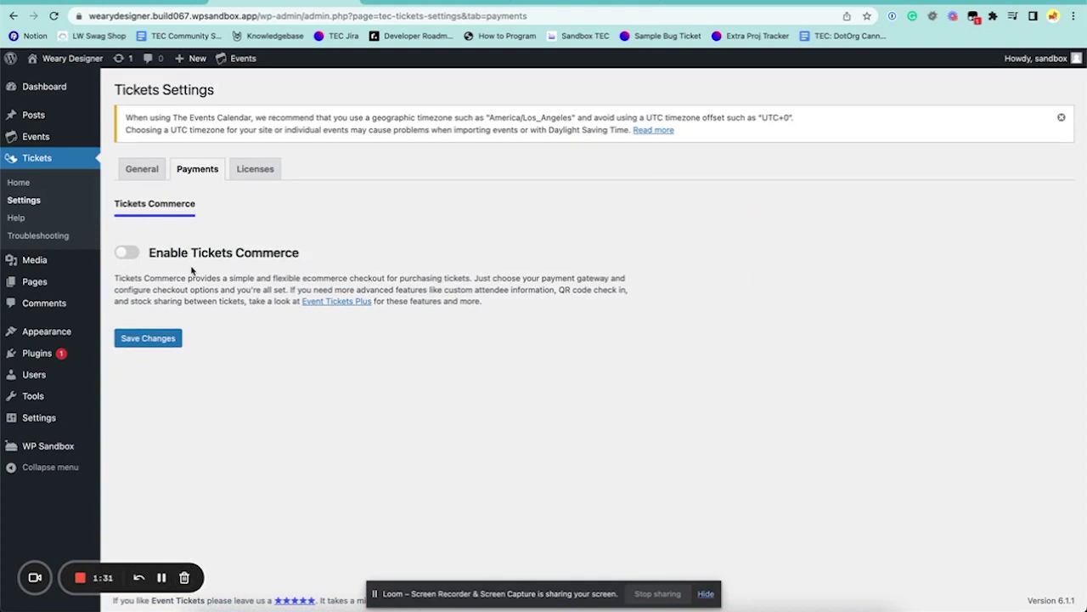
{"action": "left_click", "coordinate": [129, 254]}
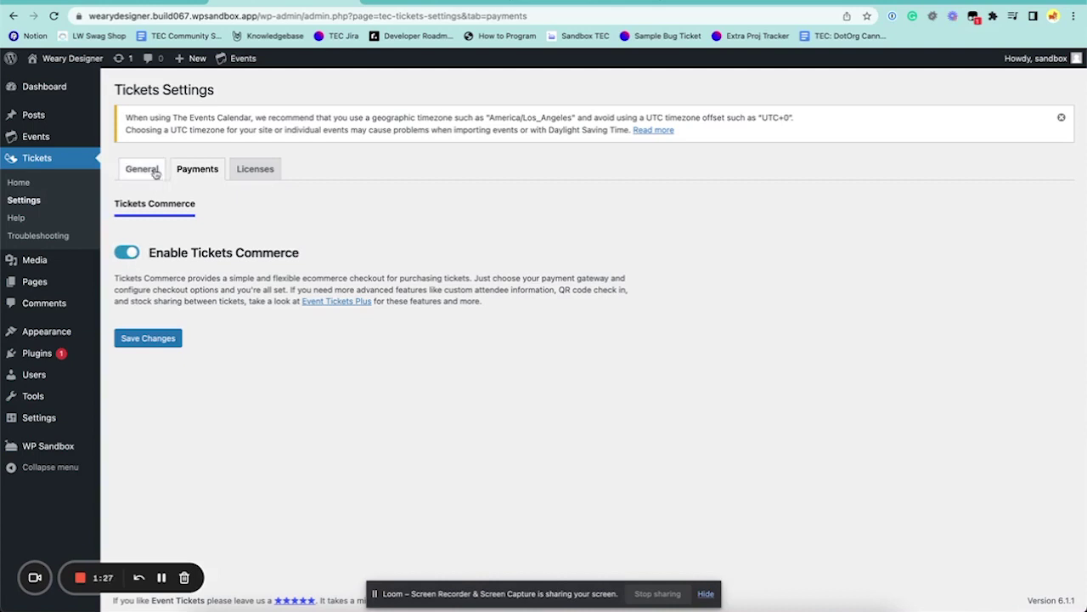
{"action": "left_click", "coordinate": [131, 343]}
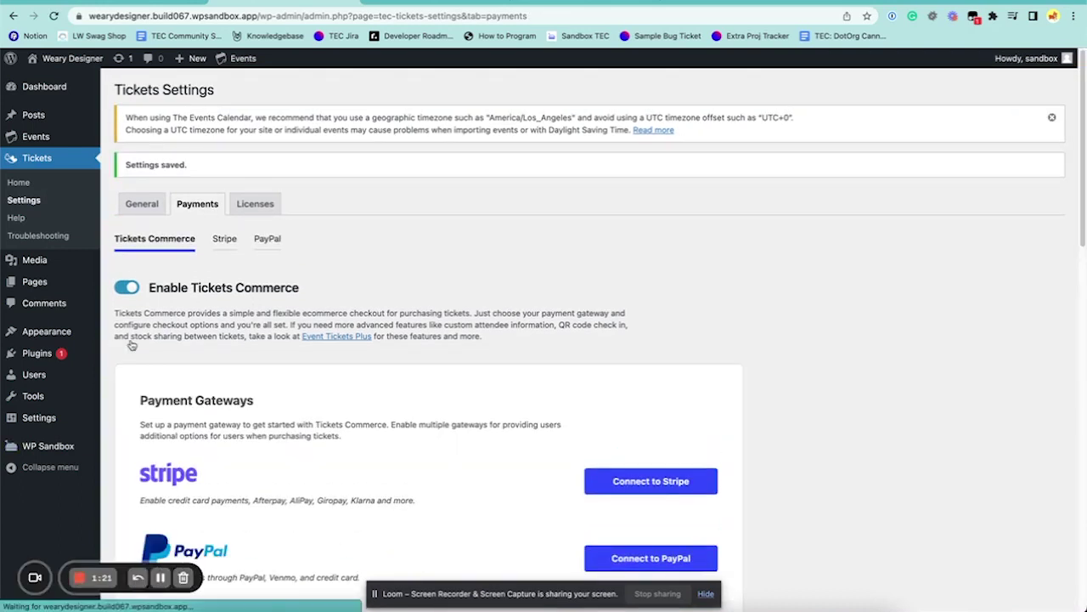
- Examine the Tickets Commerce payment gateways, test mode, stock handling, currency and checkout page settings
{"action": "scroll", "coordinate": [287, 395], "scroll_direction": "down", "scroll_amount": 1}
{"action": "scroll", "coordinate": [287, 395], "scroll_direction": "down", "scroll_amount": 4}
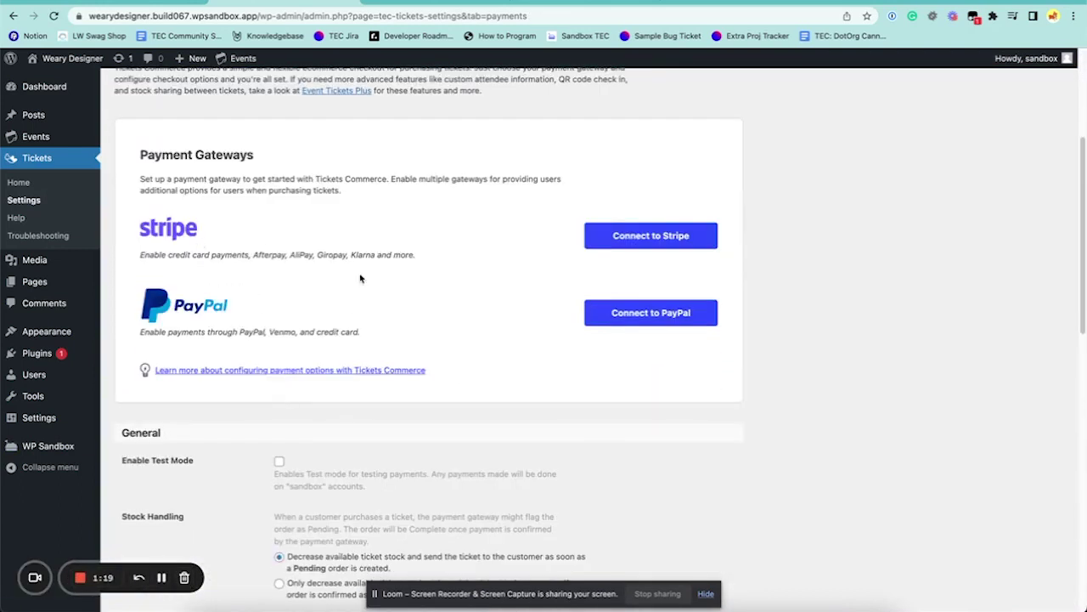
{"action": "scroll", "coordinate": [466, 331], "scroll_direction": "down", "scroll_amount": 2}
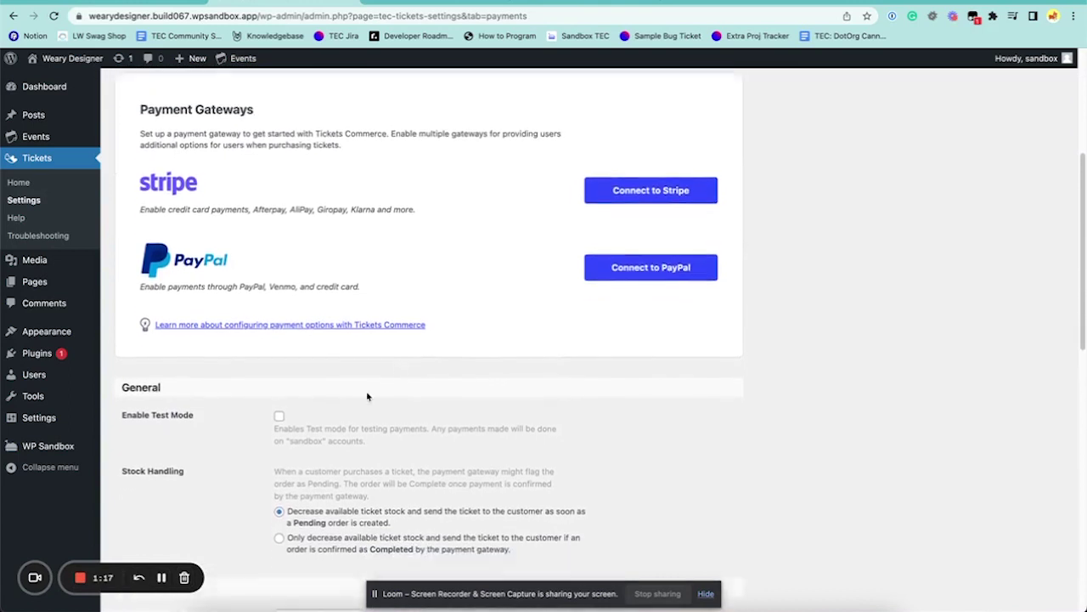
{"action": "scroll", "coordinate": [357, 406], "scroll_direction": "down", "scroll_amount": 3}
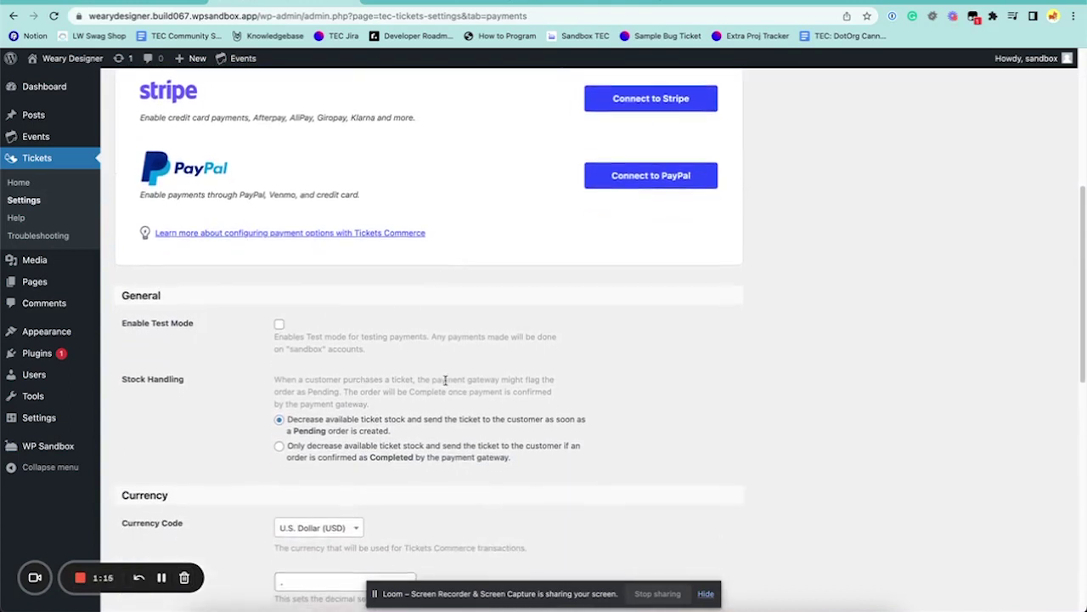
{"action": "scroll", "coordinate": [448, 381], "scroll_direction": "down", "scroll_amount": 3}
{"action": "scroll", "coordinate": [460, 347], "scroll_direction": "down", "scroll_amount": 1}
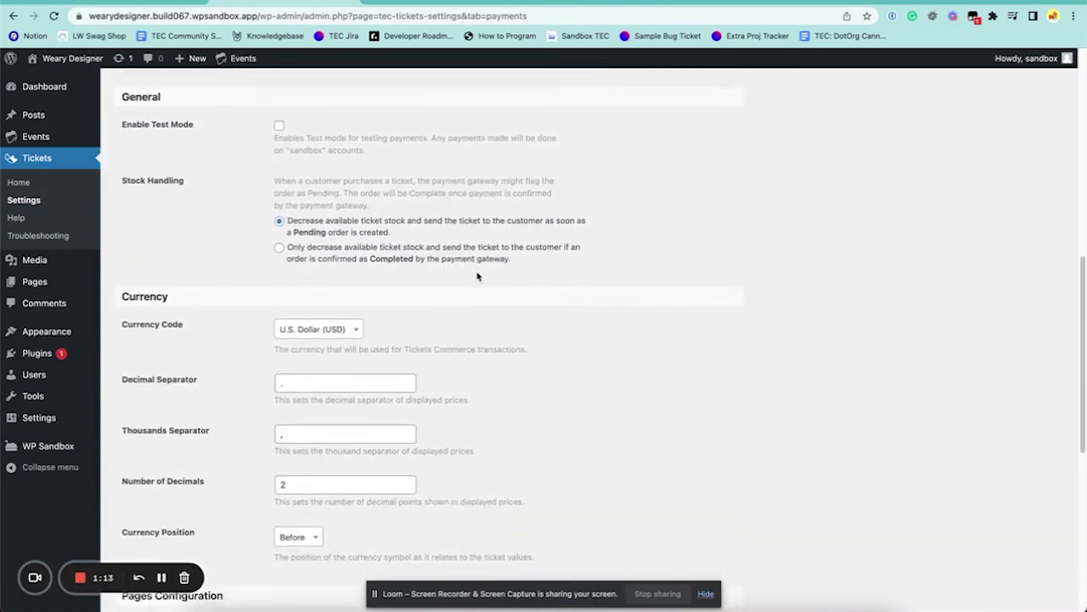
{"action": "scroll", "coordinate": [479, 274], "scroll_direction": "down", "scroll_amount": 1}
{"action": "right_click", "coordinate": [208, 208]}
{"action": "left_click", "coordinate": [546, 308]}
{"action": "scroll", "coordinate": [546, 308], "scroll_direction": "down", "scroll_amount": 5}
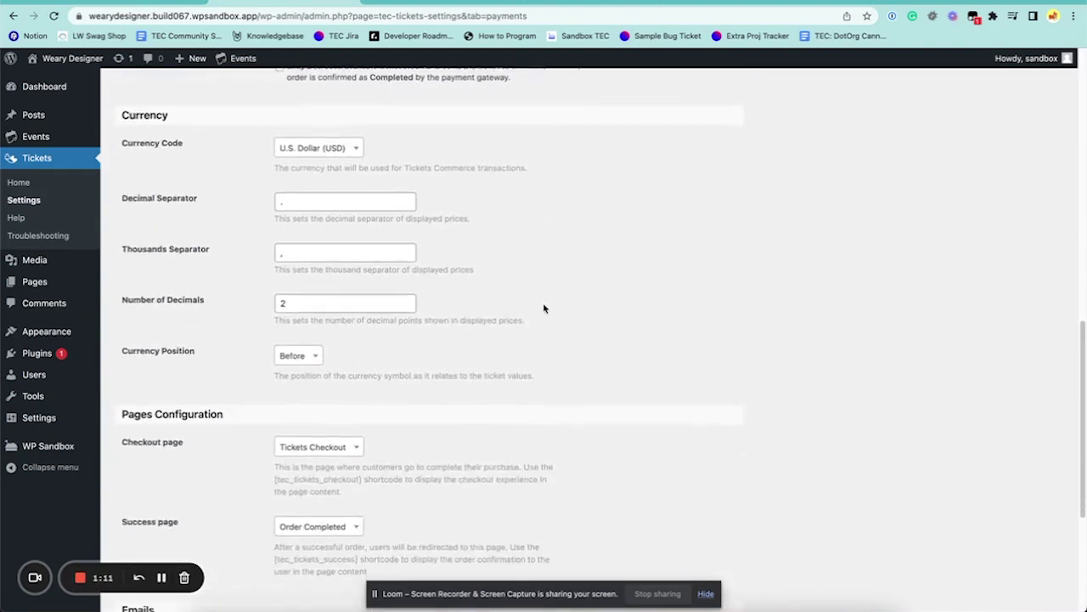
{"action": "scroll", "coordinate": [544, 316], "scroll_direction": "down", "scroll_amount": 3}
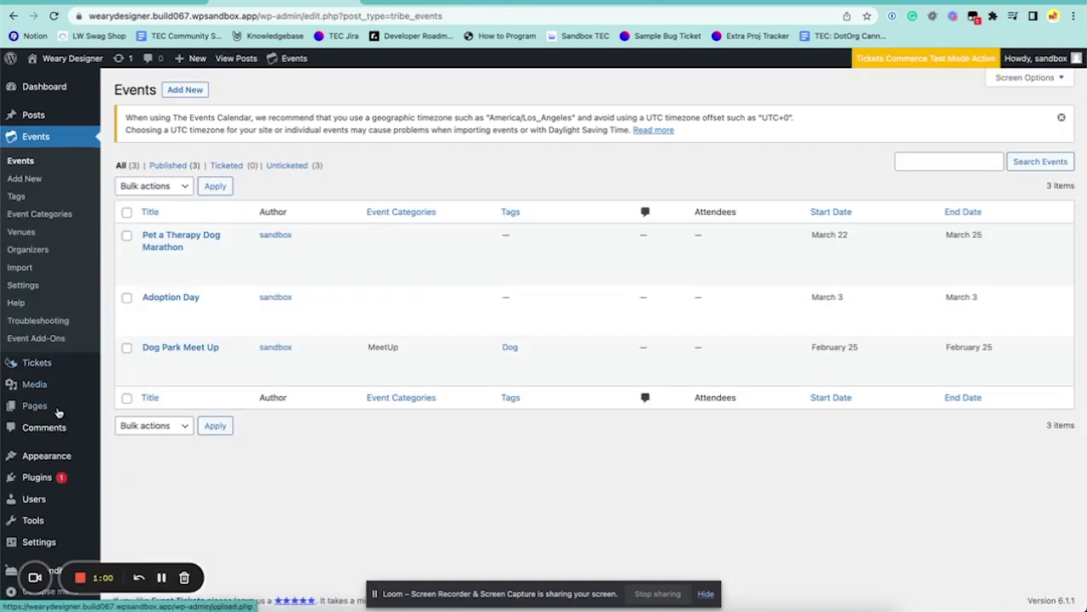
- Open the Dog Park Meet Up event for editing at its Tickets section
{"action": "mouse_move", "coordinate": [53, 365]}
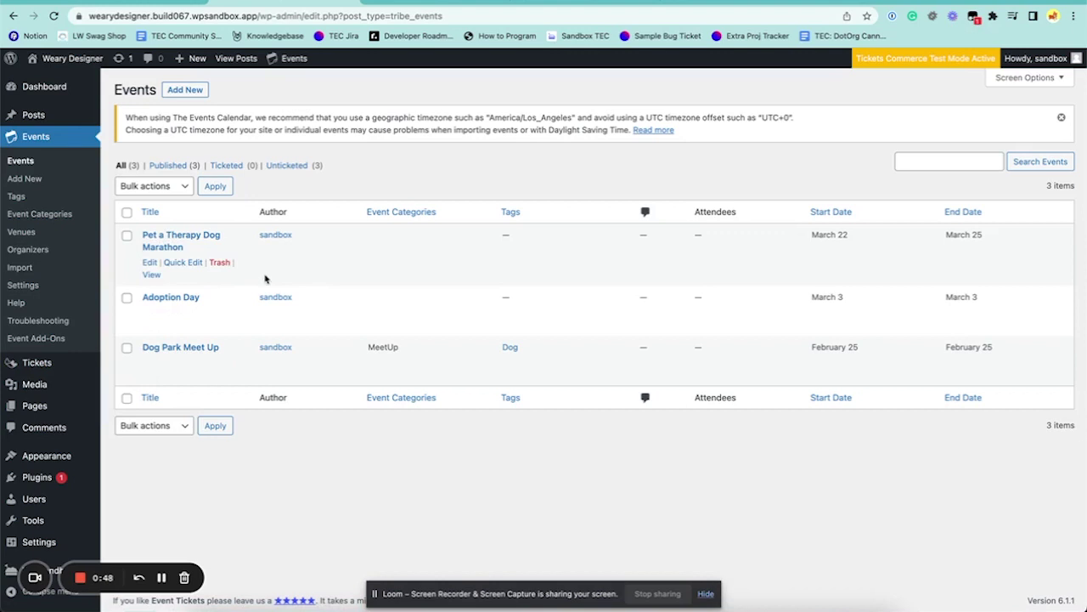
{"action": "left_click", "coordinate": [150, 363]}
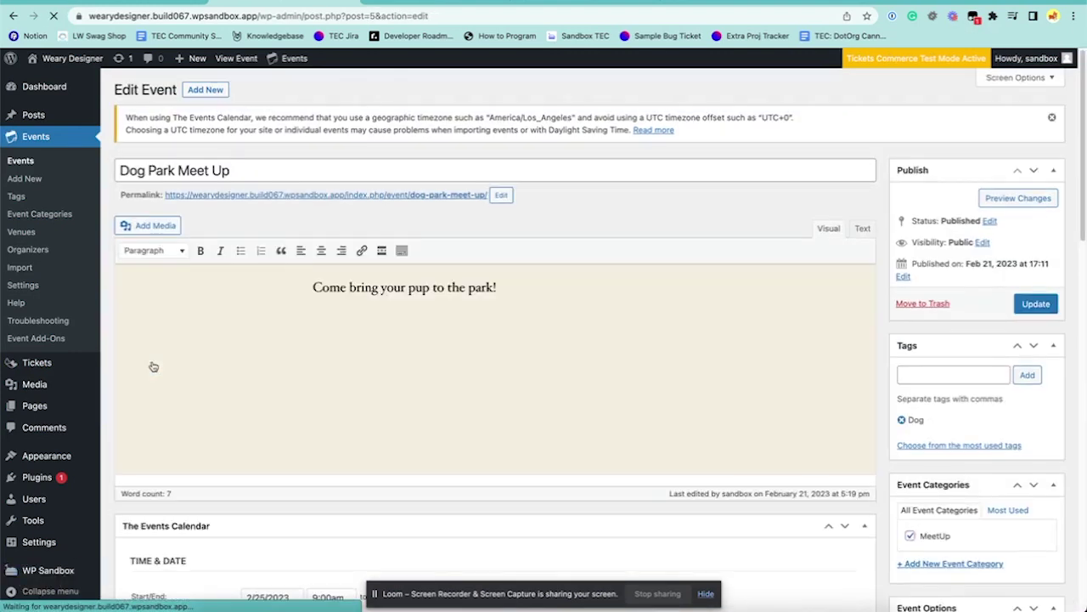
{"action": "scroll", "coordinate": [448, 304], "scroll_direction": "down", "scroll_amount": 12}
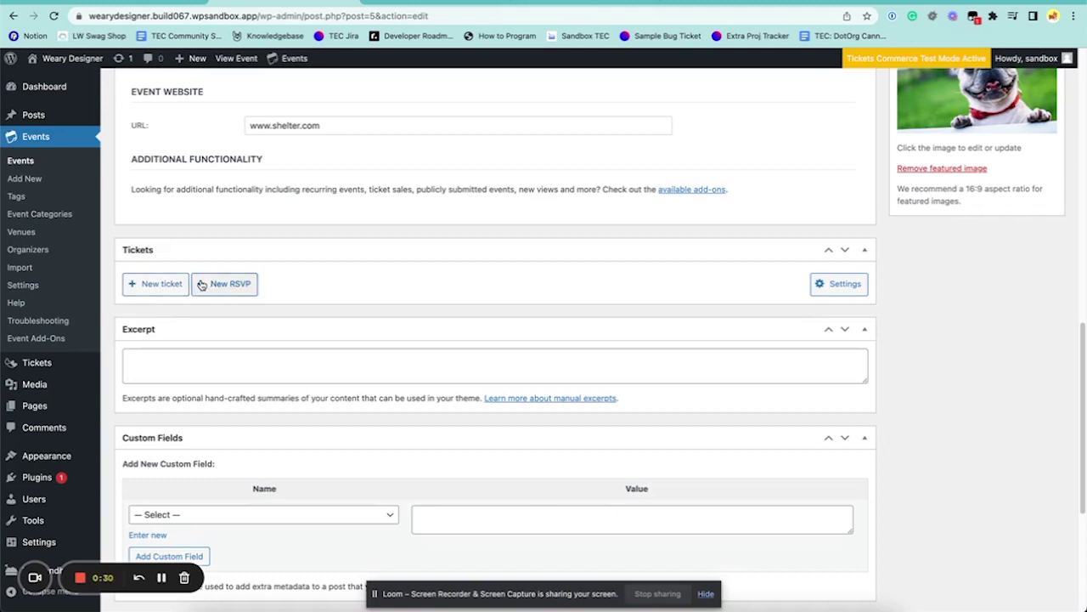
- Start a new ticket of type "Admission" with the description "Let's you bring one dog to the park"
{"action": "left_click", "coordinate": [158, 285]}
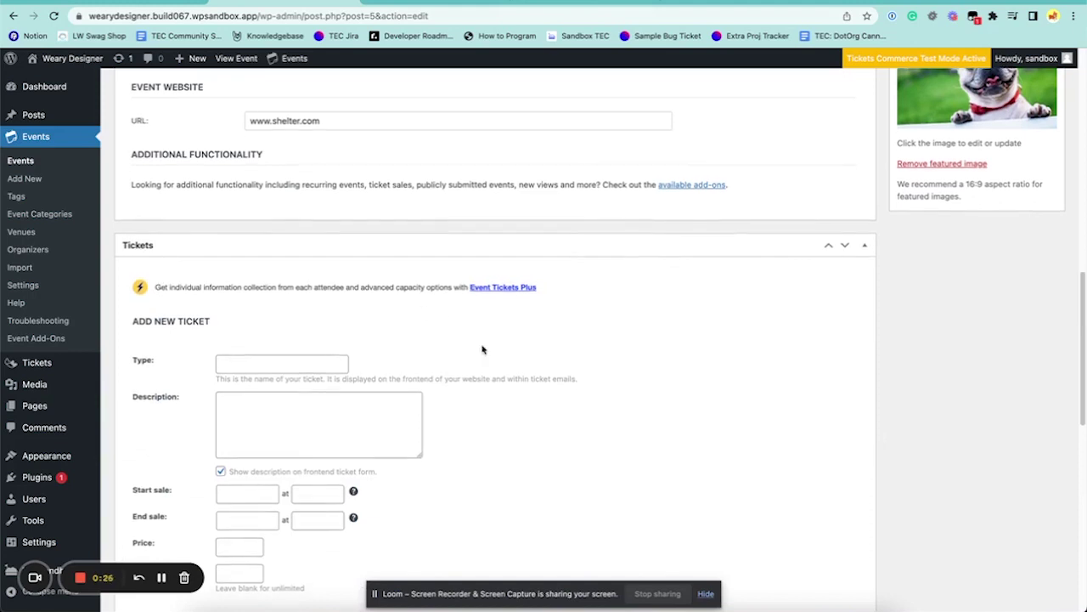
{"action": "scroll", "coordinate": [481, 348], "scroll_direction": "down", "scroll_amount": 3}
{"action": "left_click", "coordinate": [247, 265]}
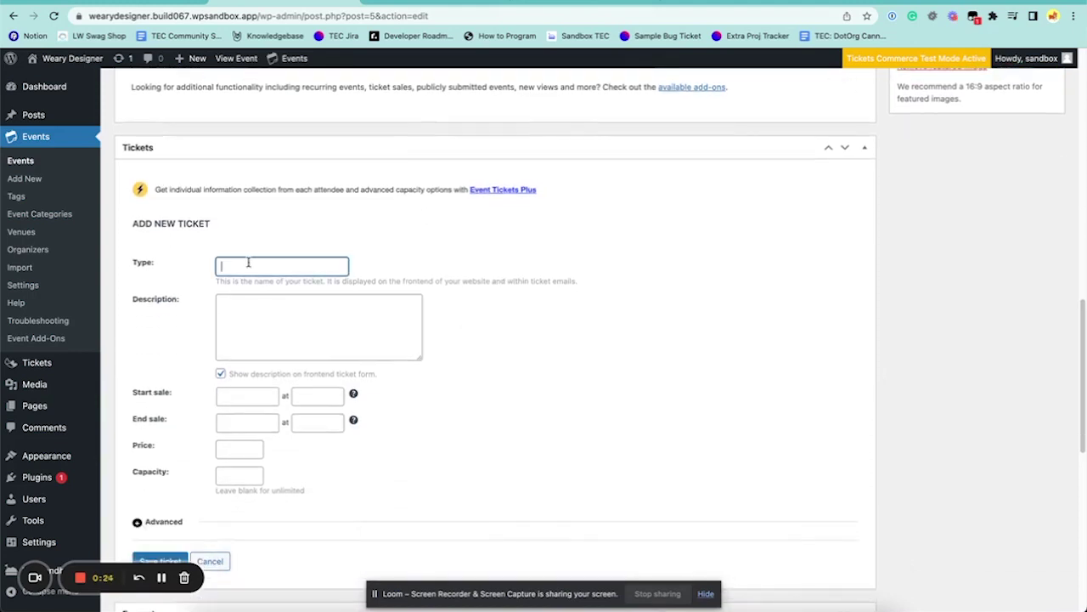
{"action": "type", "text": "Admission"}
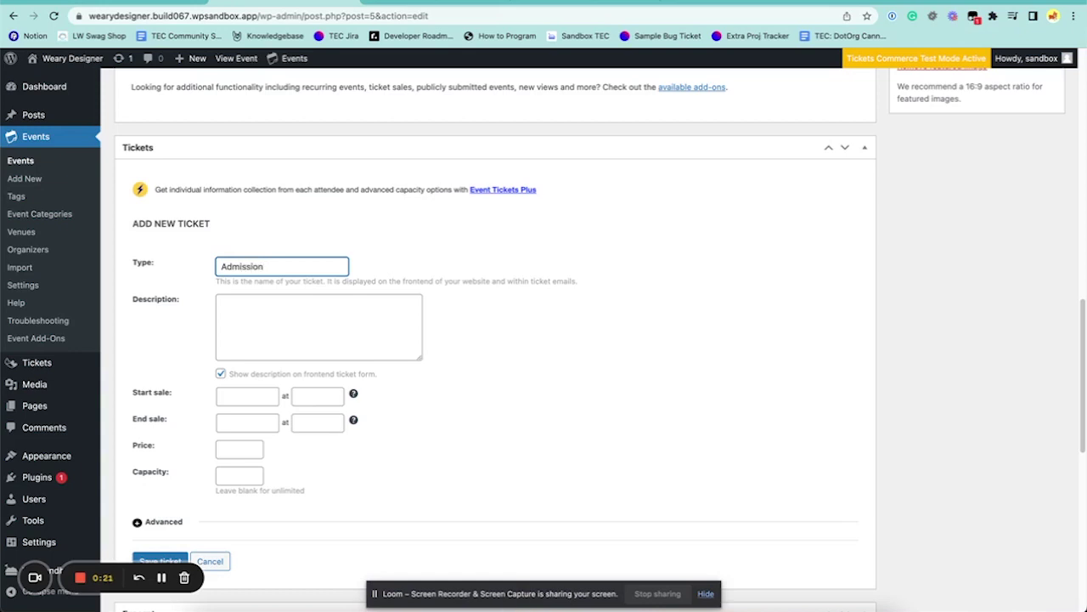
{"action": "left_click", "coordinate": [379, 333]}
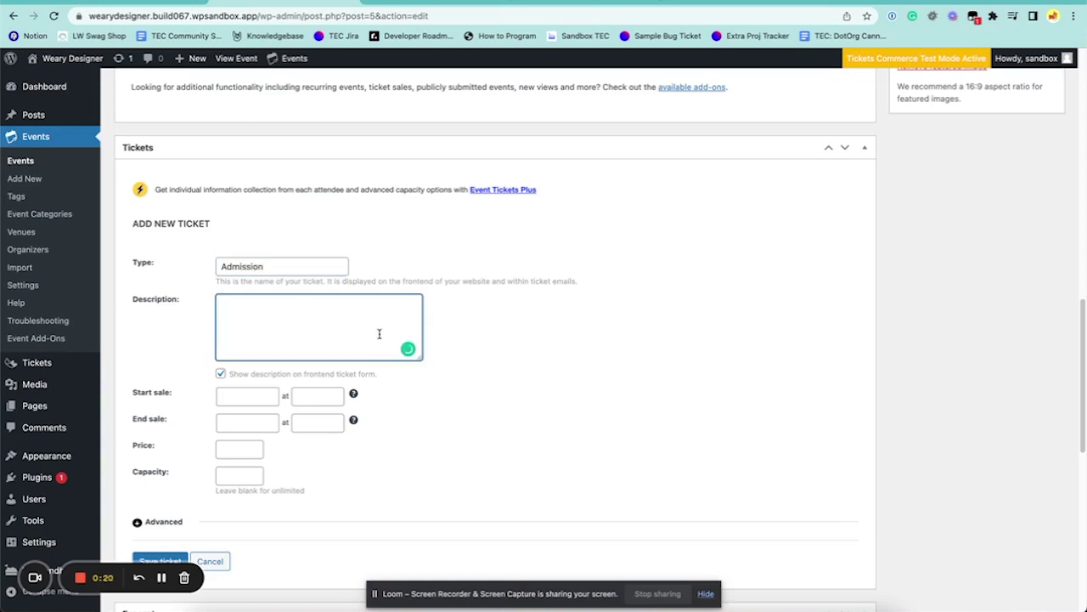
{"action": "type", "text": "Let's you t"}
{"action": "type", "text": "ring one dog to the park"}
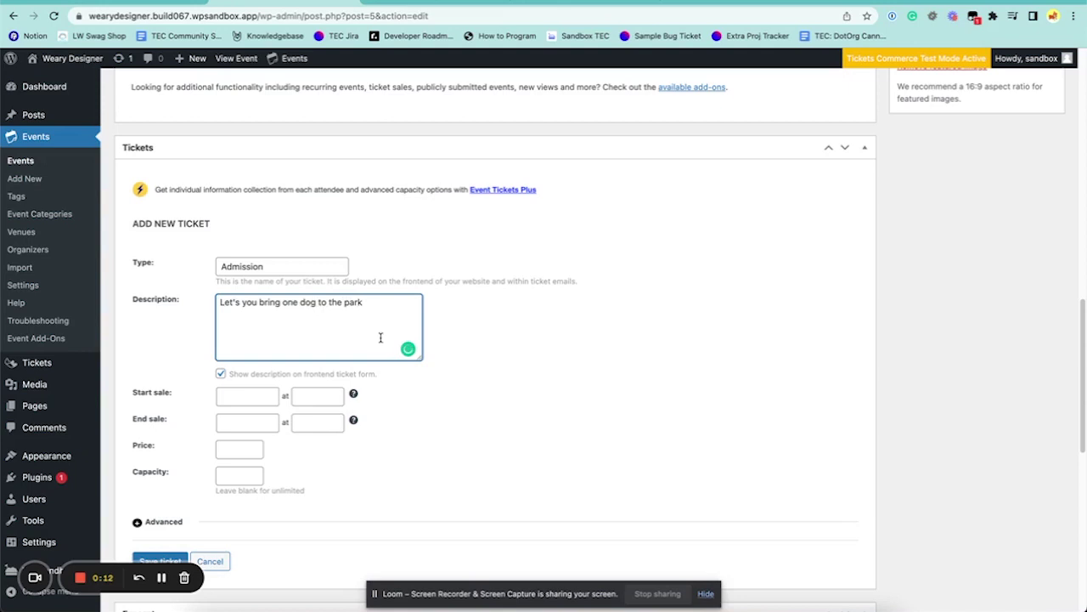
- Save the Admission ticket and update the Dog Park Meet Up event
{"action": "scroll", "coordinate": [398, 410], "scroll_direction": "down", "scroll_amount": 1}
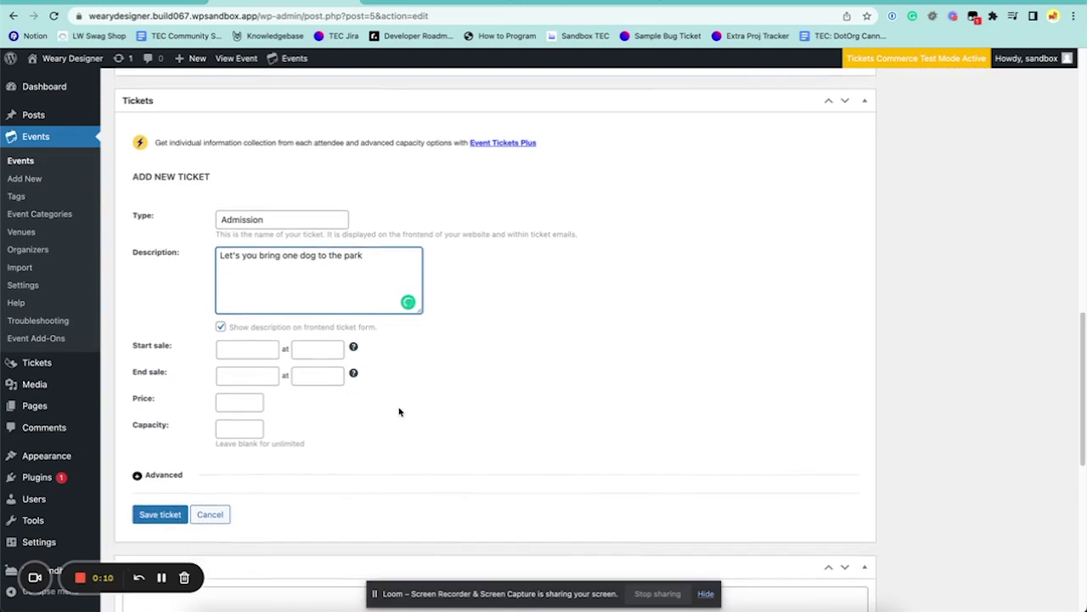
{"action": "scroll", "coordinate": [397, 413], "scroll_direction": "down", "scroll_amount": 1}
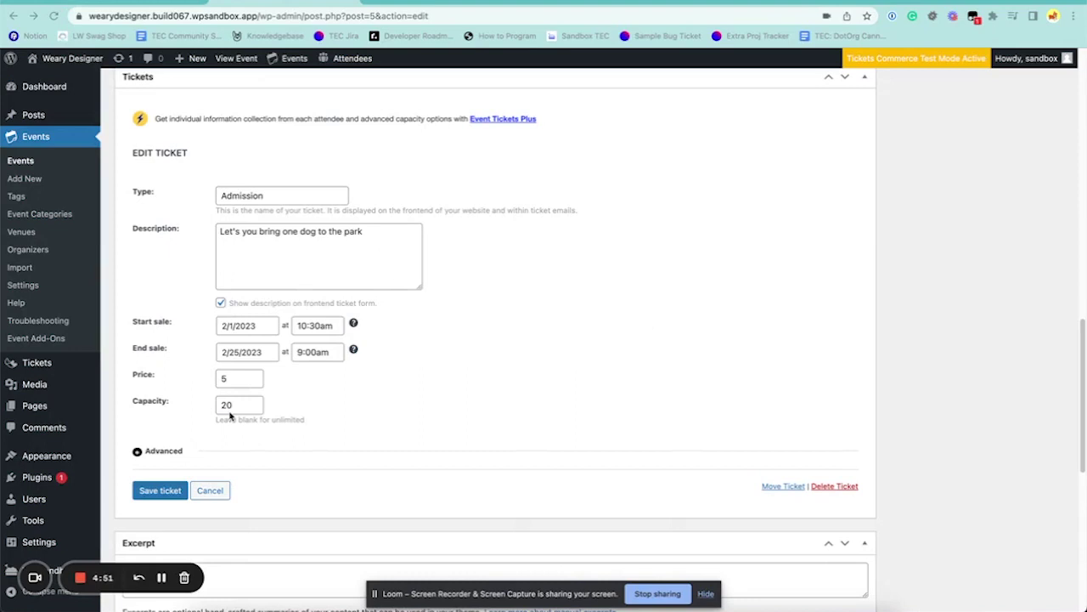
{"action": "left_click", "coordinate": [143, 495]}
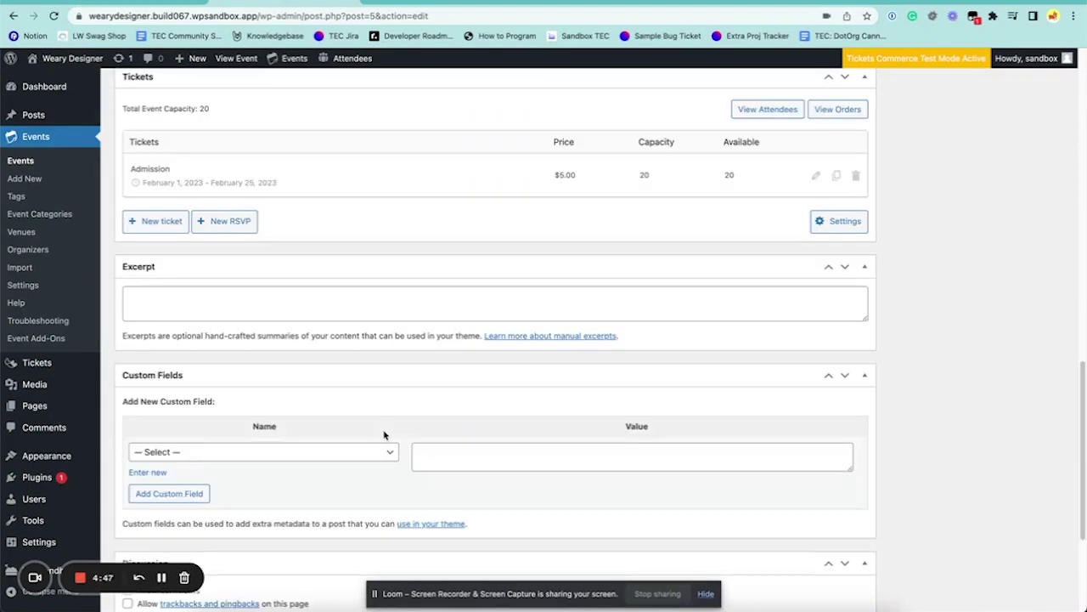
{"action": "scroll", "coordinate": [594, 400], "scroll_direction": "up", "scroll_amount": 15}
{"action": "left_click", "coordinate": [1036, 303]}
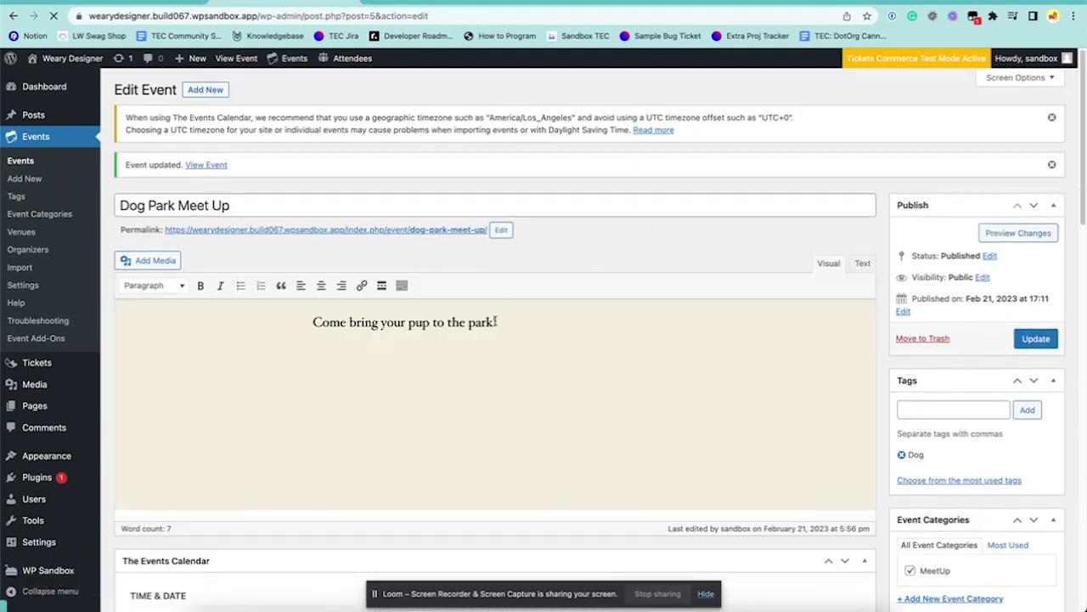
- View the published Dog Park Meet Up page, examine its ticket form and raise the Admission quantity to 3
{"action": "left_click", "coordinate": [210, 166]}
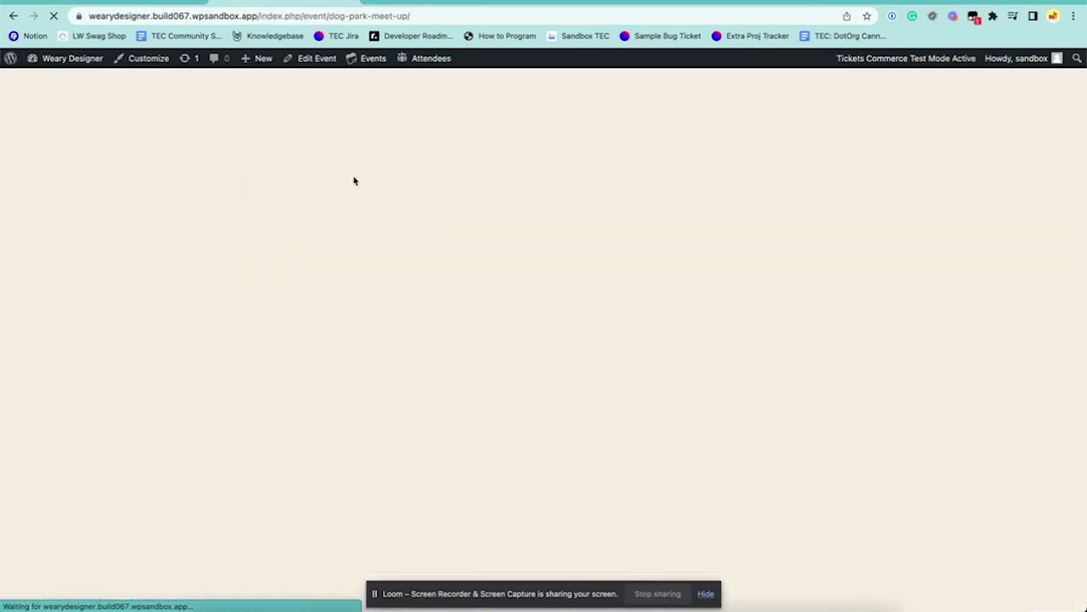
{"action": "scroll", "coordinate": [356, 223], "scroll_direction": "down", "scroll_amount": 3}
{"action": "scroll", "coordinate": [356, 223], "scroll_direction": "down", "scroll_amount": 8}
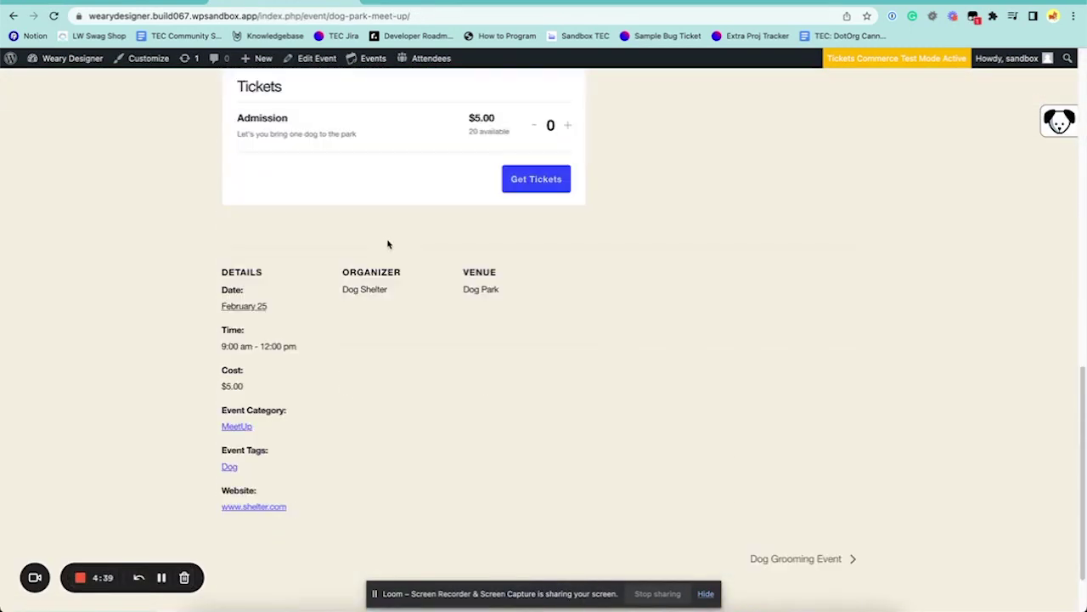
{"action": "scroll", "coordinate": [359, 169], "scroll_direction": "up", "scroll_amount": 3}
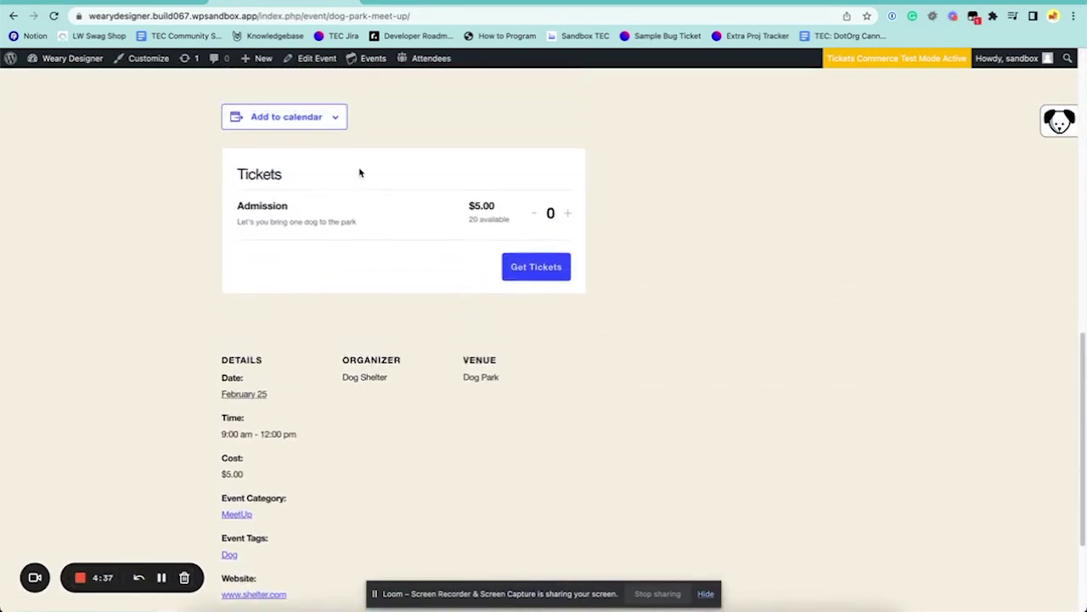
{"action": "left_click", "coordinate": [568, 336]}
{"action": "left_click", "coordinate": [568, 336]}
{"action": "left_click", "coordinate": [568, 337]}
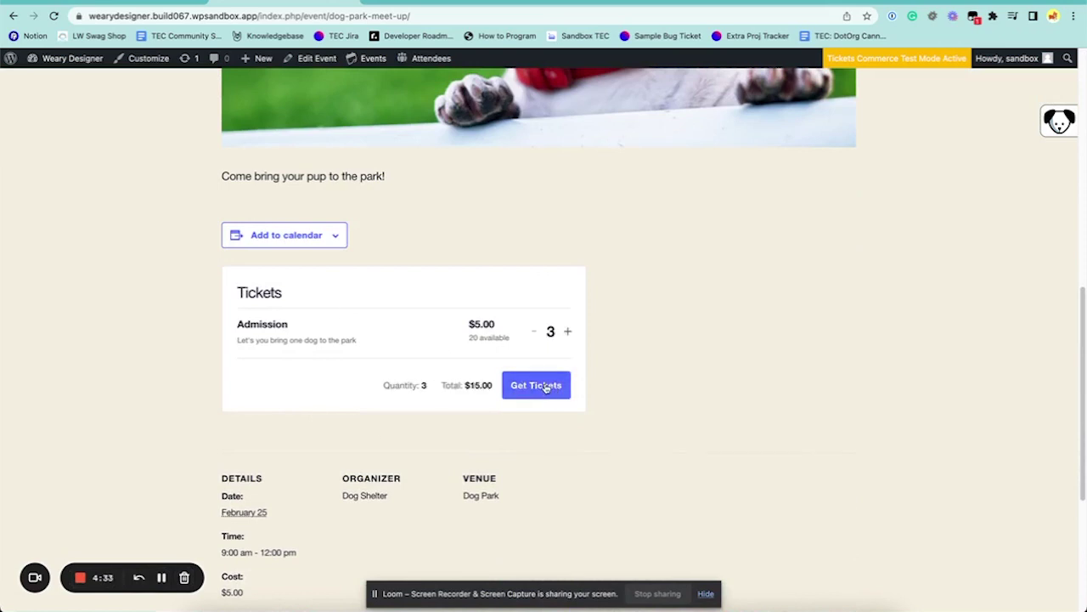
{"action": "scroll", "coordinate": [199, 378], "scroll_direction": "up", "scroll_amount": 6}
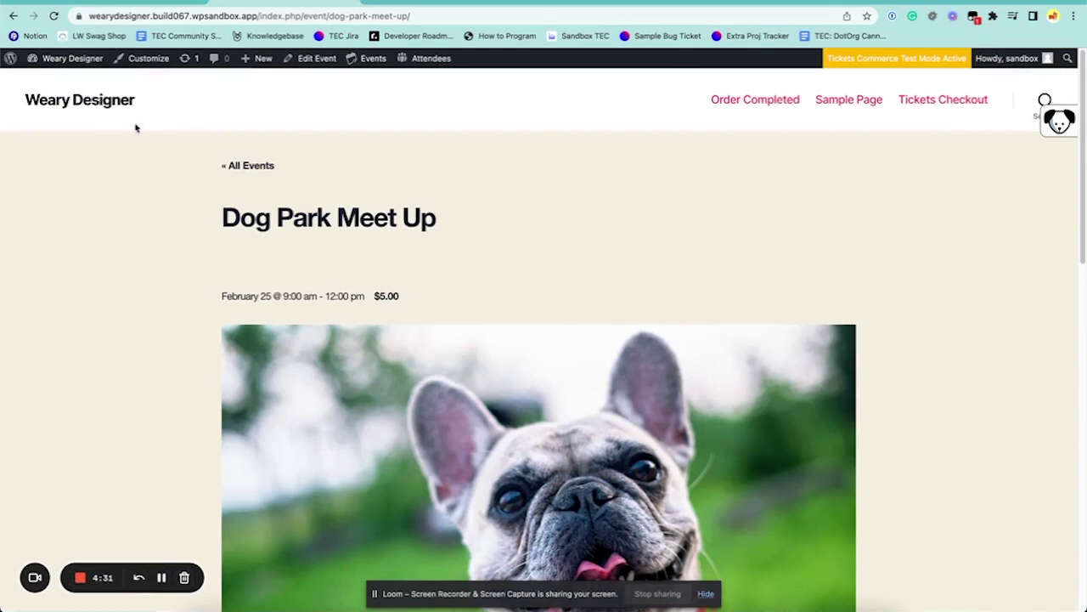
- Activate the block editor for events in the Events general settings and save the changes
{"action": "left_click", "coordinate": [64, 63]}
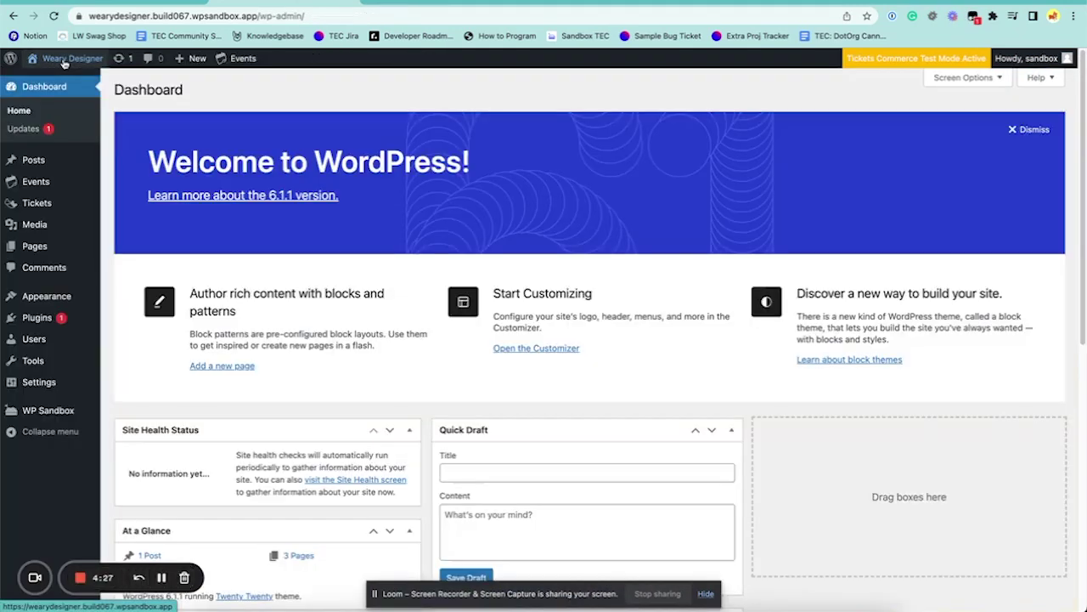
{"action": "mouse_move", "coordinate": [51, 185]}
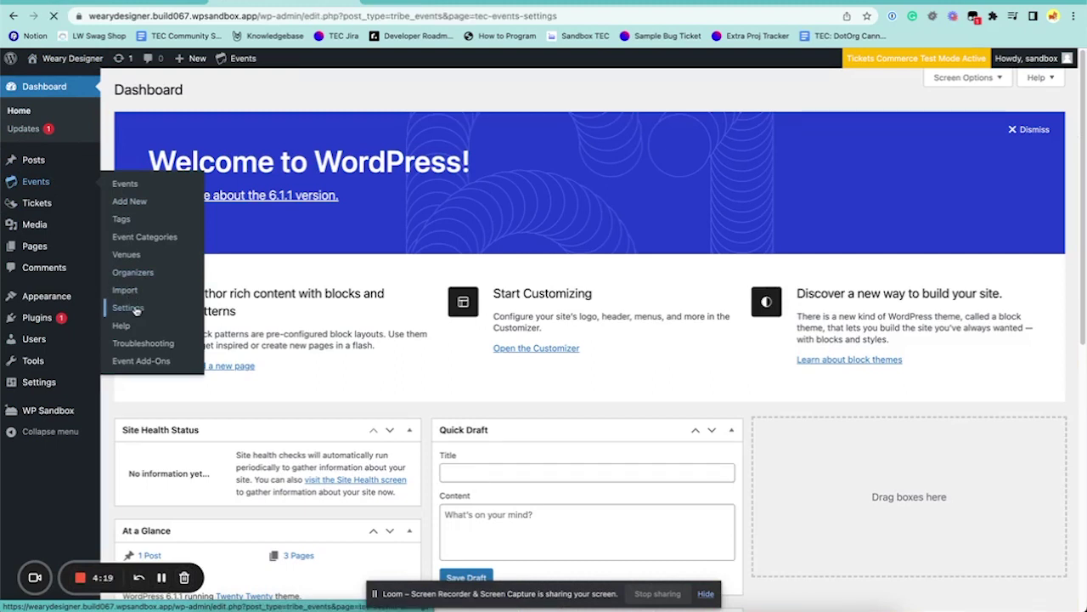
{"action": "scroll", "coordinate": [287, 371], "scroll_direction": "down", "scroll_amount": 8}
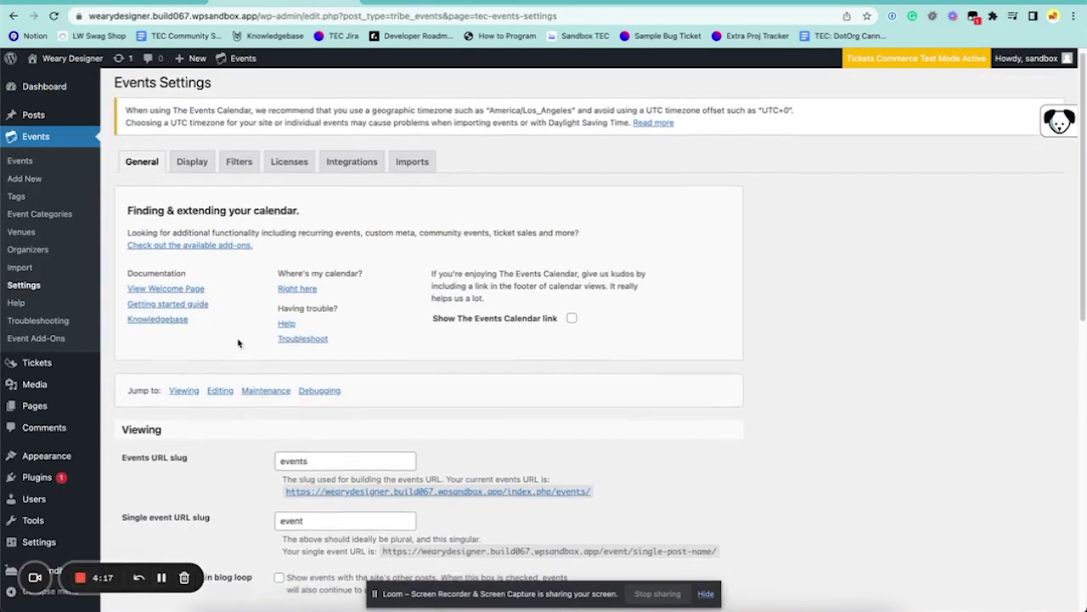
{"action": "left_click", "coordinate": [280, 360]}
{"action": "scroll", "coordinate": [371, 359], "scroll_direction": "down", "scroll_amount": 6}
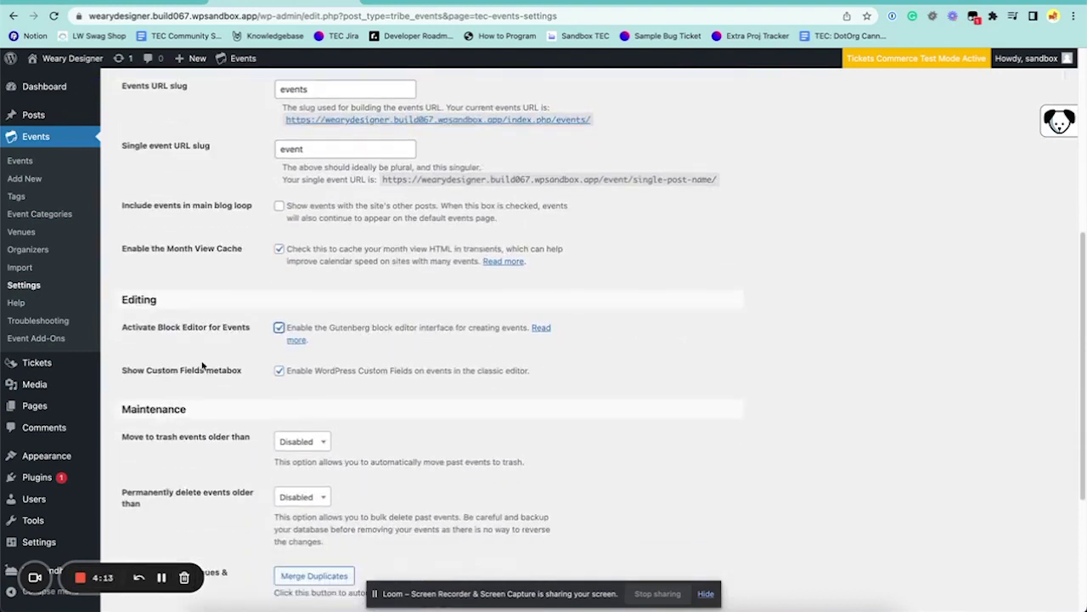
{"action": "left_click", "coordinate": [157, 557]}
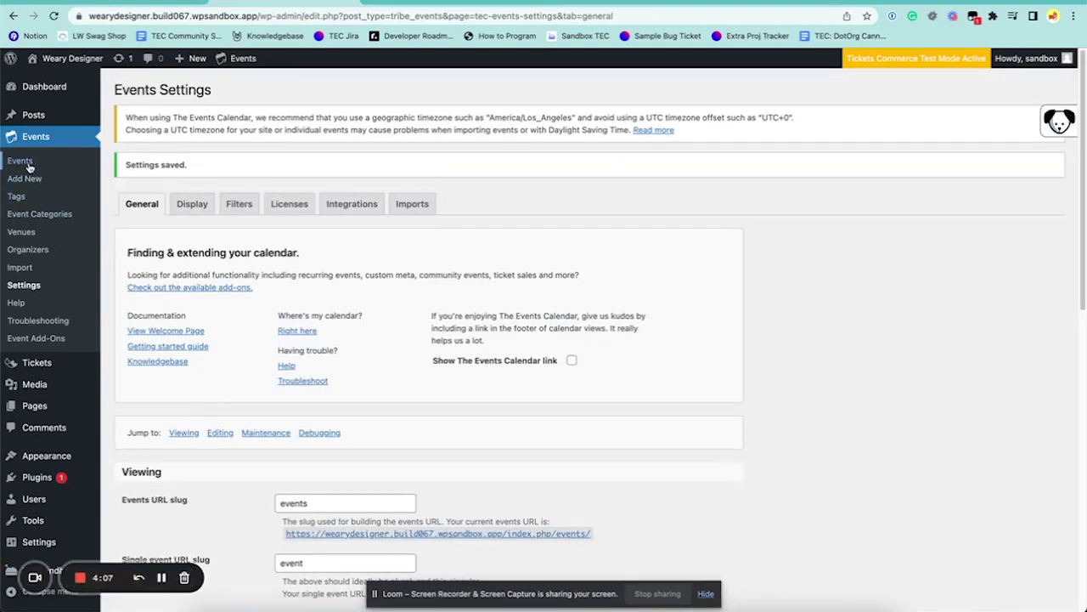
- Open the Pet a Therapy Dog Marathon event for editing and inspect its Tickets and RSVP blocks
{"action": "left_click", "coordinate": [28, 166]}
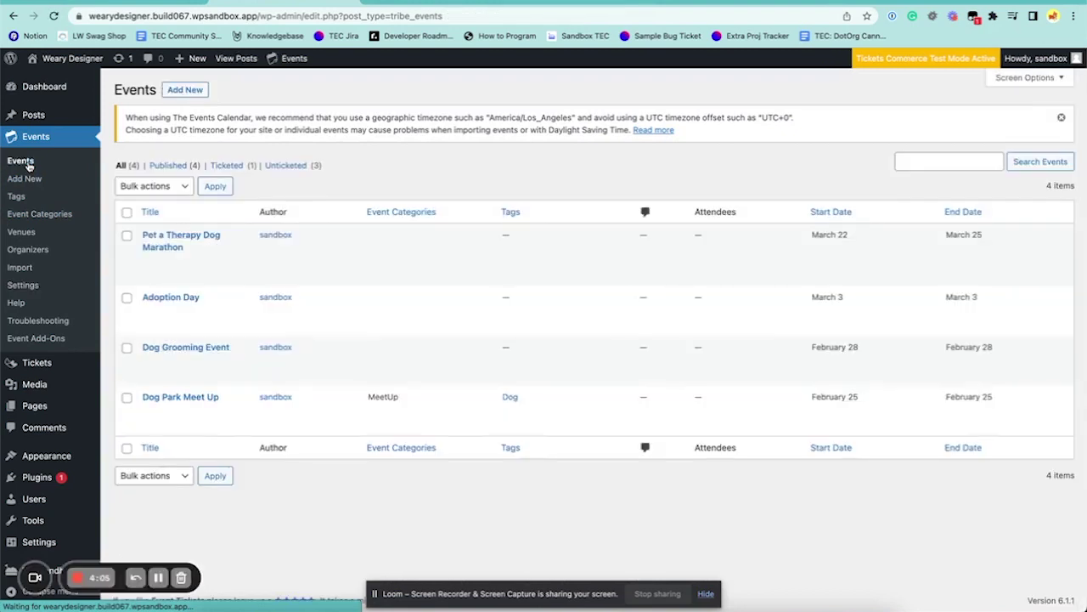
{"action": "mouse_move", "coordinate": [231, 260]}
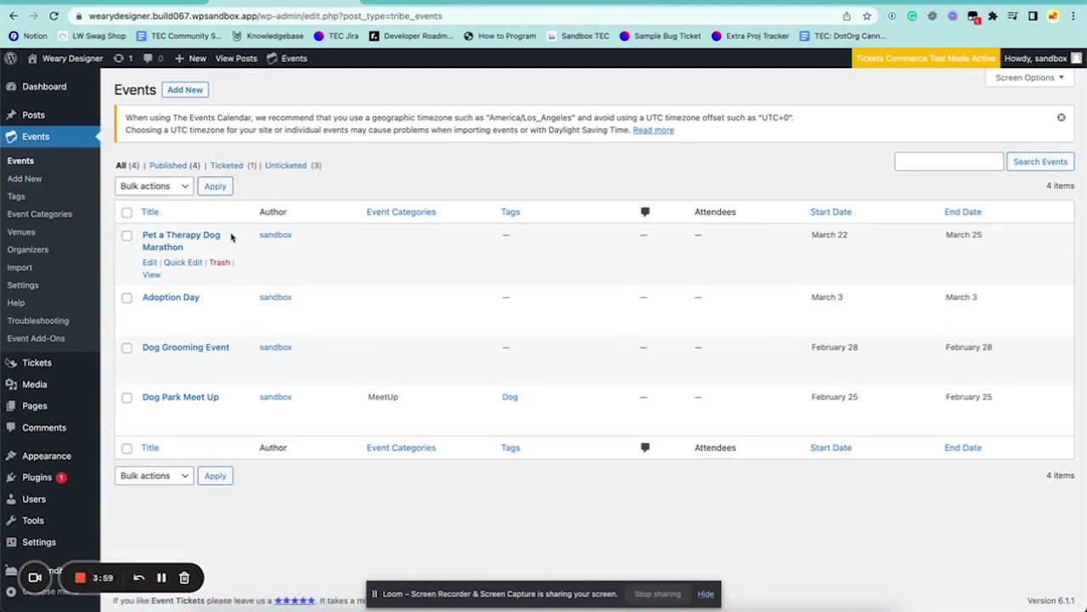
{"action": "left_click", "coordinate": [150, 263]}
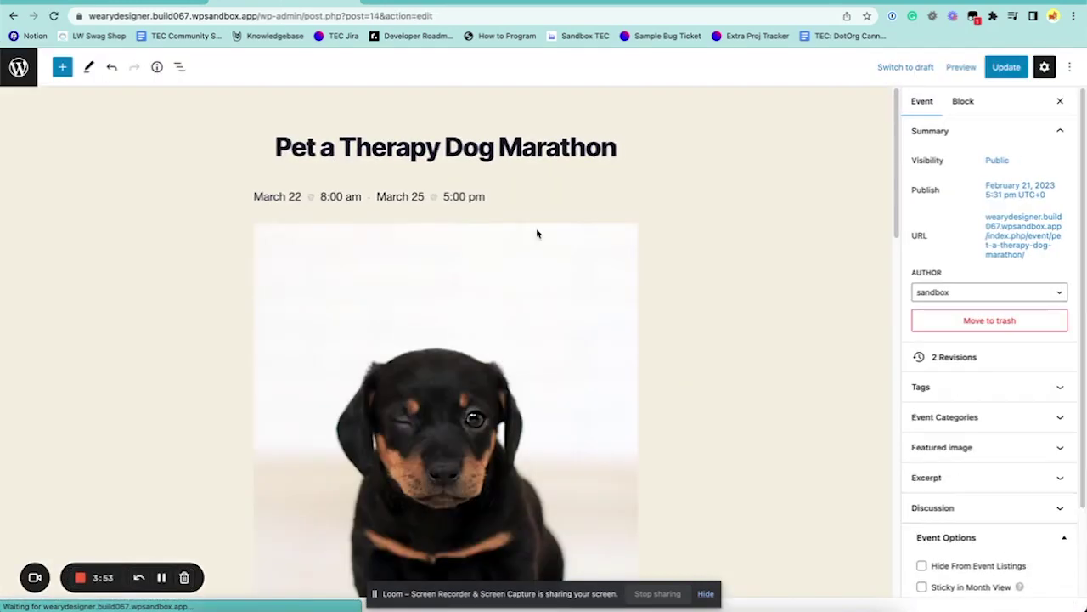
{"action": "scroll", "coordinate": [694, 233], "scroll_direction": "down", "scroll_amount": 4}
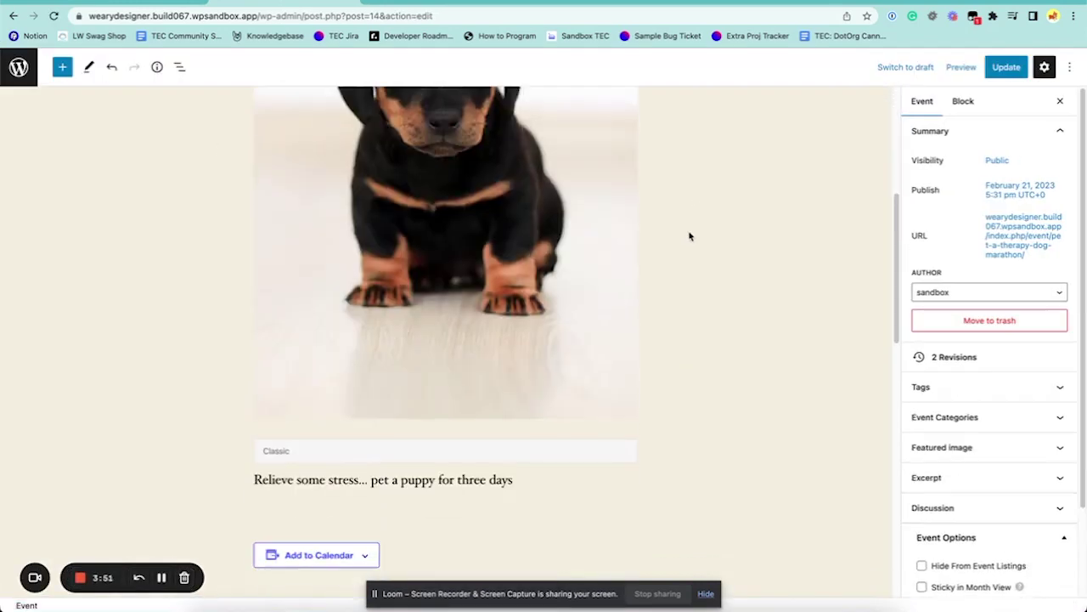
{"action": "scroll", "coordinate": [689, 237], "scroll_direction": "down", "scroll_amount": 7}
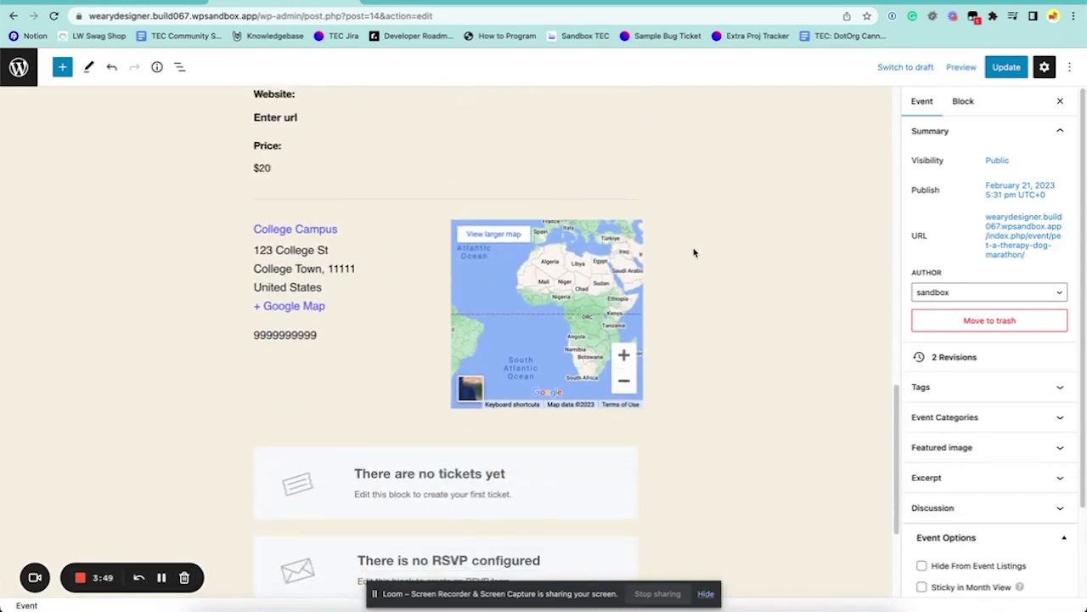
{"action": "scroll", "coordinate": [695, 258], "scroll_direction": "down", "scroll_amount": 3}
{"action": "left_click", "coordinate": [432, 347]}
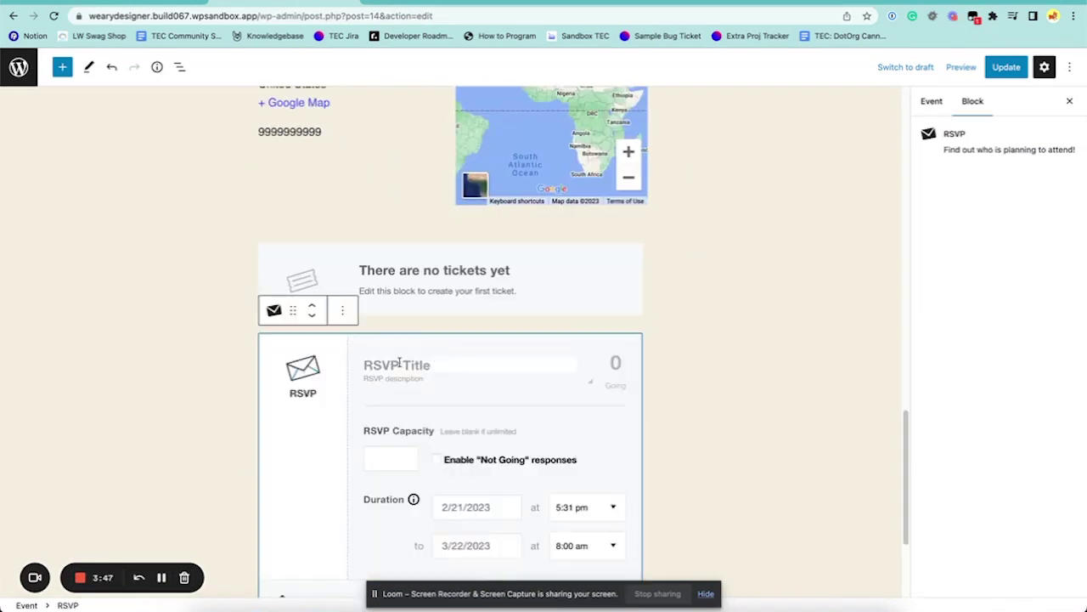
{"action": "left_click", "coordinate": [416, 267]}
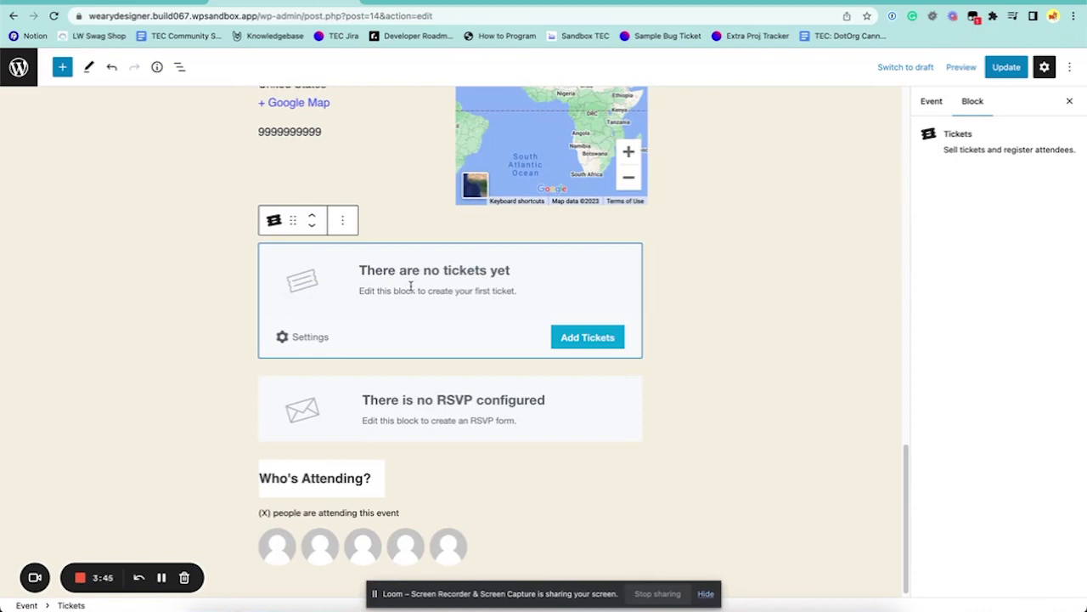
- Search for "ticket" among the blocks that can be inserted below the event details, then clear the search
{"action": "scroll", "coordinate": [461, 301], "scroll_direction": "up", "scroll_amount": 6}
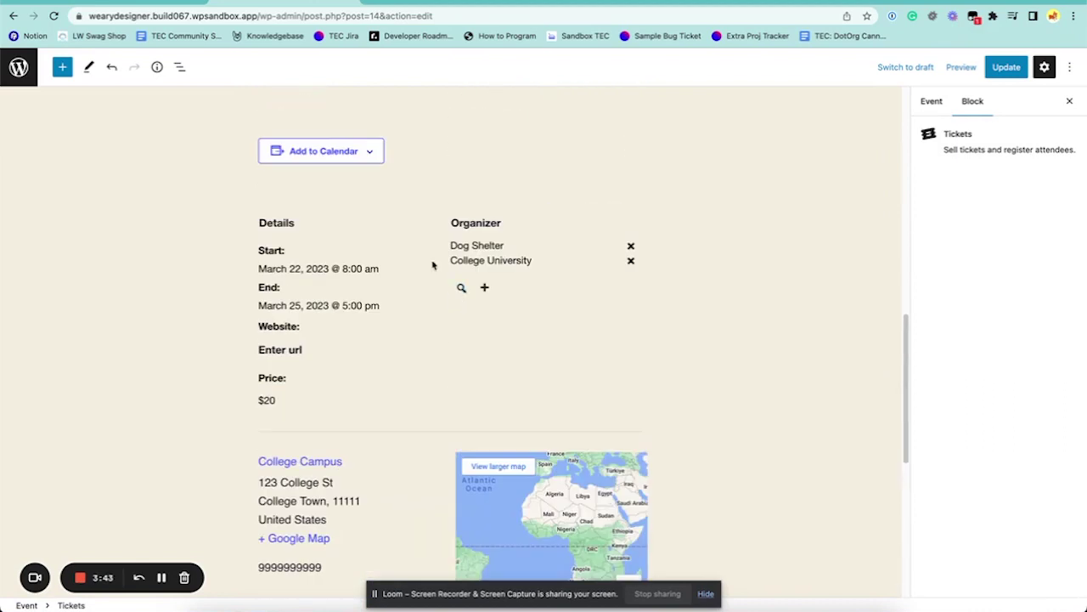
{"action": "left_click", "coordinate": [442, 415]}
{"action": "left_click", "coordinate": [449, 421]}
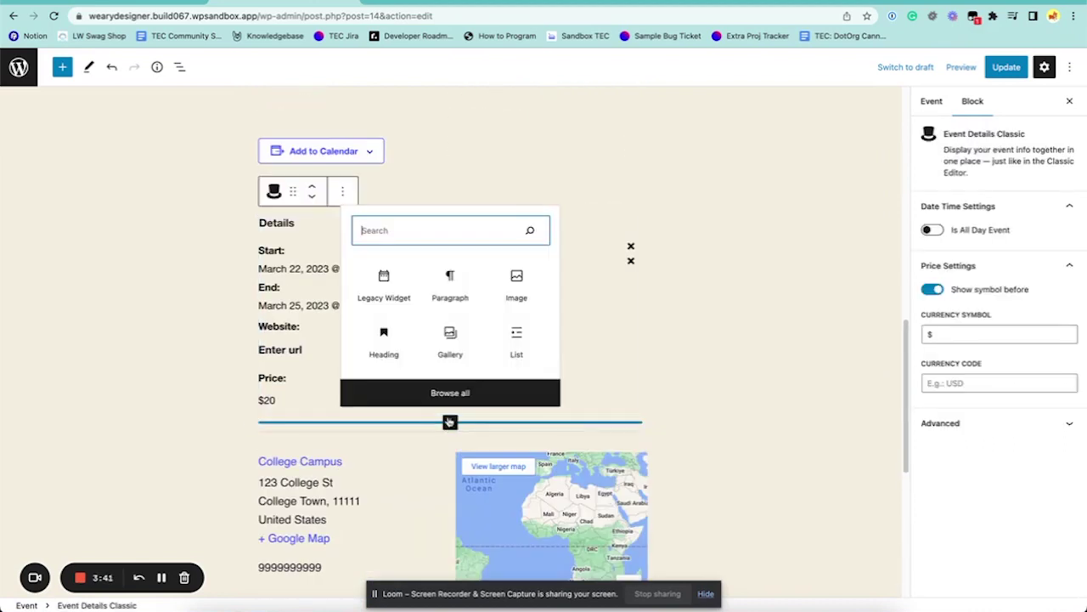
{"action": "type", "text": "ticket"}
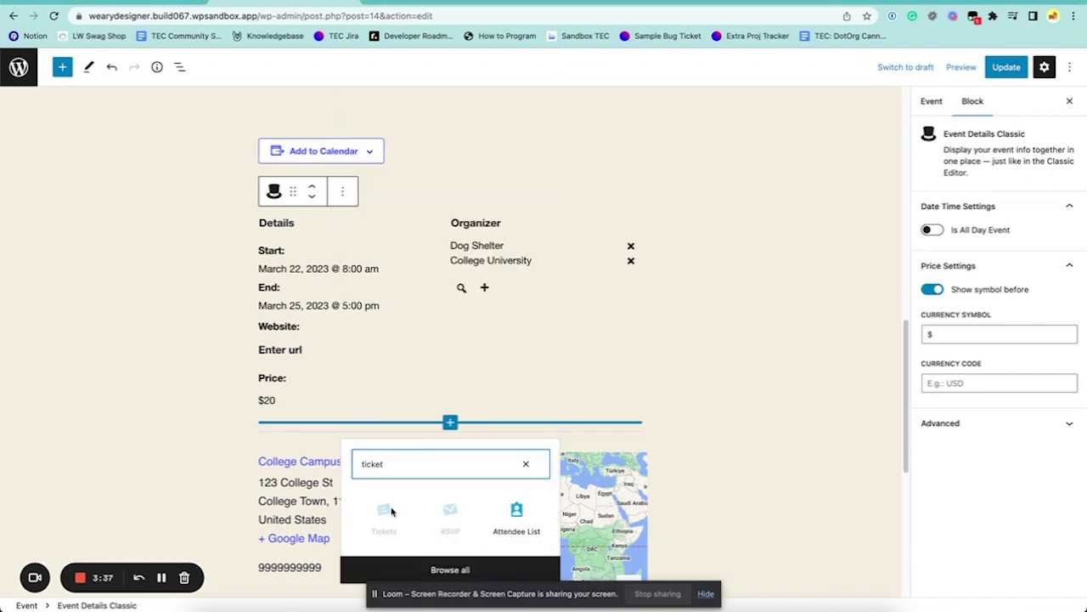
{"action": "left_click", "coordinate": [526, 463]}
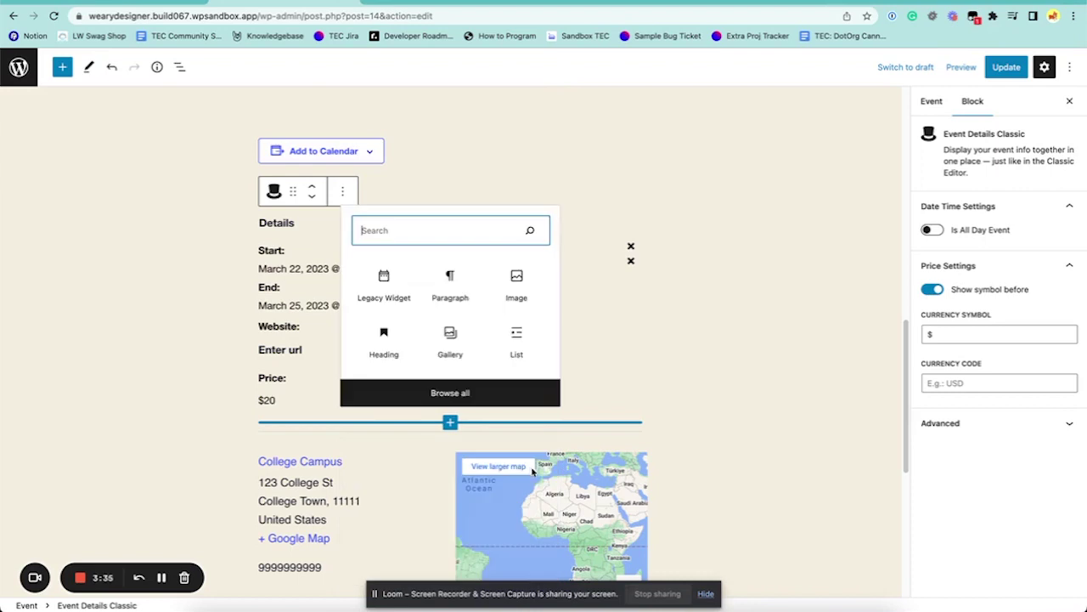
- Title the event's RSVP block "General Admission"
{"action": "scroll", "coordinate": [705, 471], "scroll_direction": "down", "scroll_amount": 5}
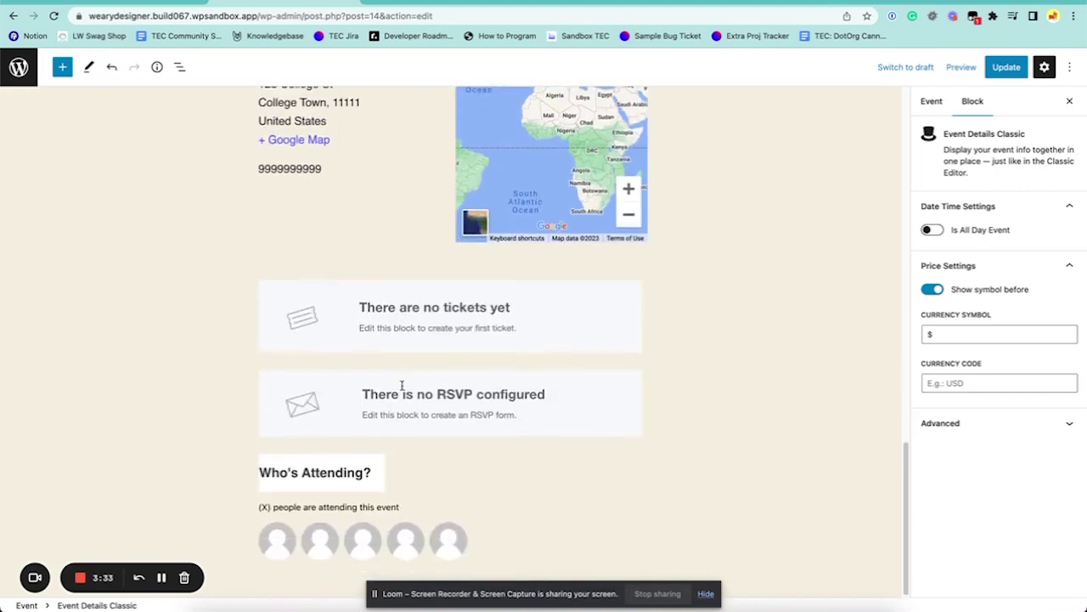
{"action": "left_click", "coordinate": [438, 393]}
{"action": "scroll", "coordinate": [430, 402], "scroll_direction": "down", "scroll_amount": 3}
{"action": "left_click", "coordinate": [428, 314]}
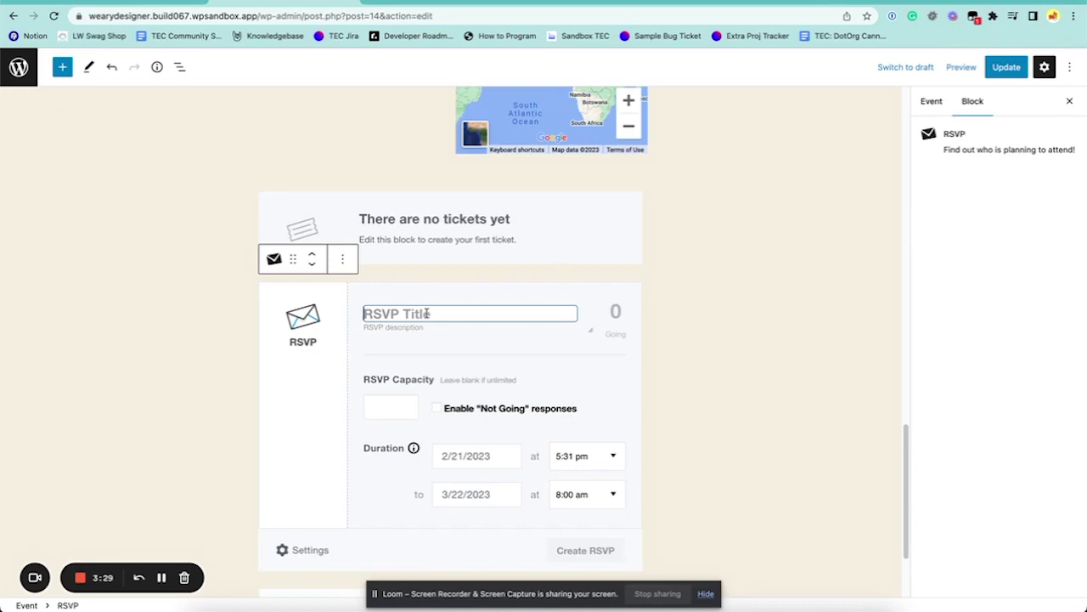
{"action": "type", "text": "RS"}
{"action": "key", "text": "BackSpace"}
{"action": "key", "text": "BackSpace"}
{"action": "type", "text": "GEner"}
{"action": "key", "text": "BackSpace"}
{"action": "key", "text": "BackSpace"}
{"action": "type", "text": "en"}
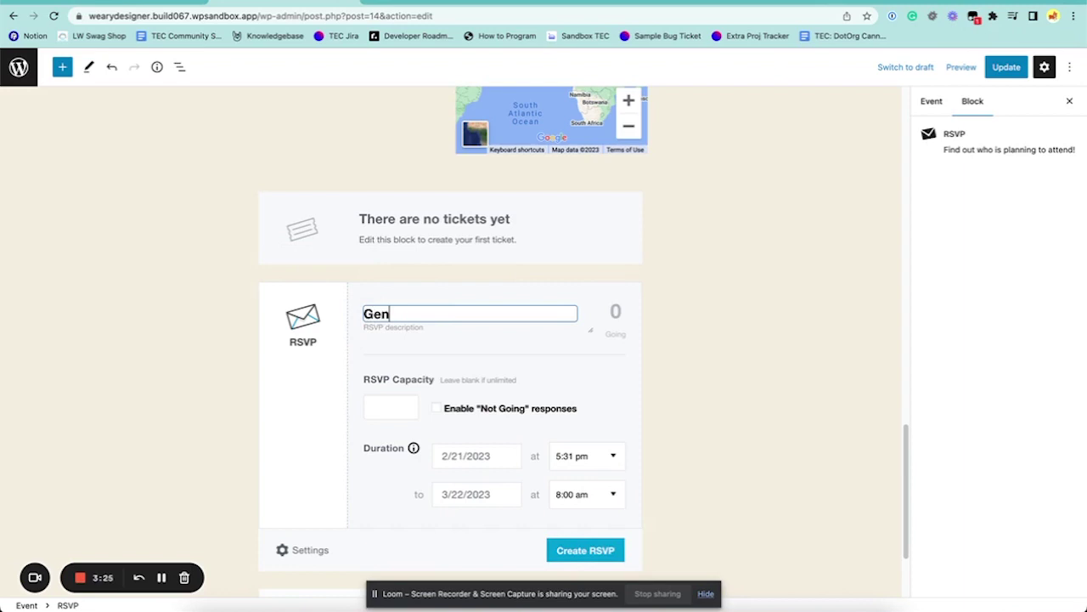
{"action": "type", "text": "eraal ADmi"}
{"action": "key", "text": "BackSpace"}
{"action": "key", "text": "BackSpace"}
{"action": "key", "text": "BackSpace"}
{"action": "type", "text": "dmission"}
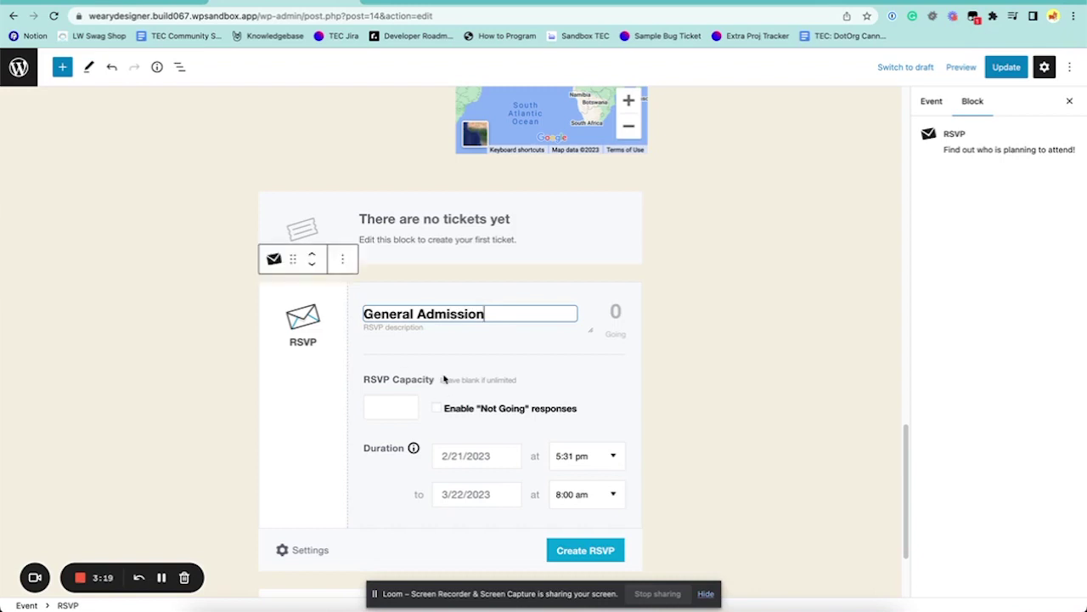
- Enable "Not Going" responses for the General Admission RSVP and create the RSVP with its capacity left blank
{"action": "scroll", "coordinate": [445, 377], "scroll_direction": "down", "scroll_amount": 1}
{"action": "scroll", "coordinate": [445, 377], "scroll_direction": "down", "scroll_amount": 1}
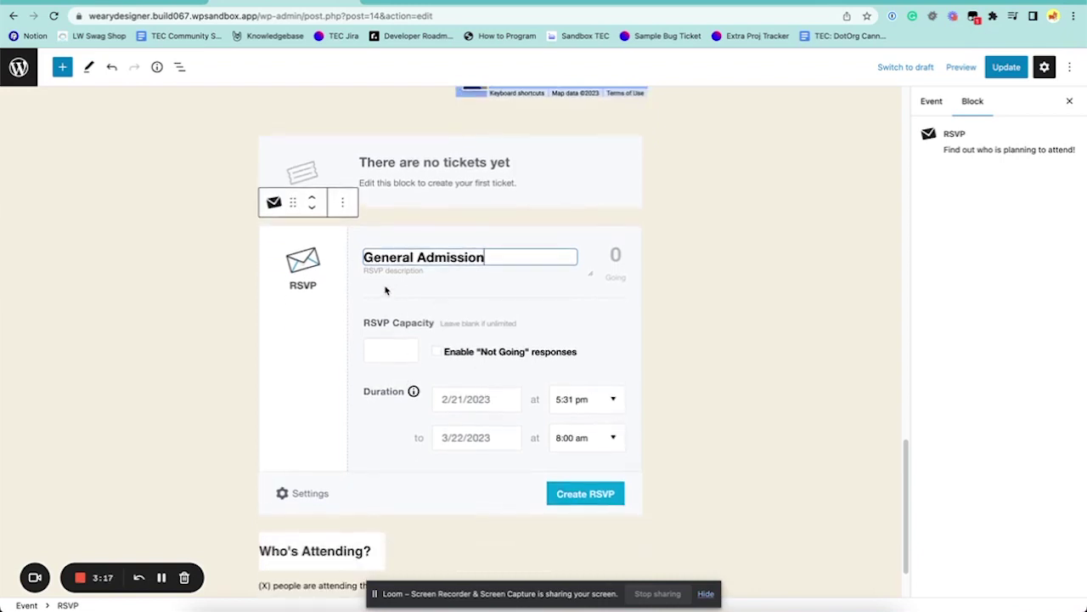
{"action": "scroll", "coordinate": [430, 331], "scroll_direction": "down", "scroll_amount": 1}
{"action": "left_click", "coordinate": [439, 343]}
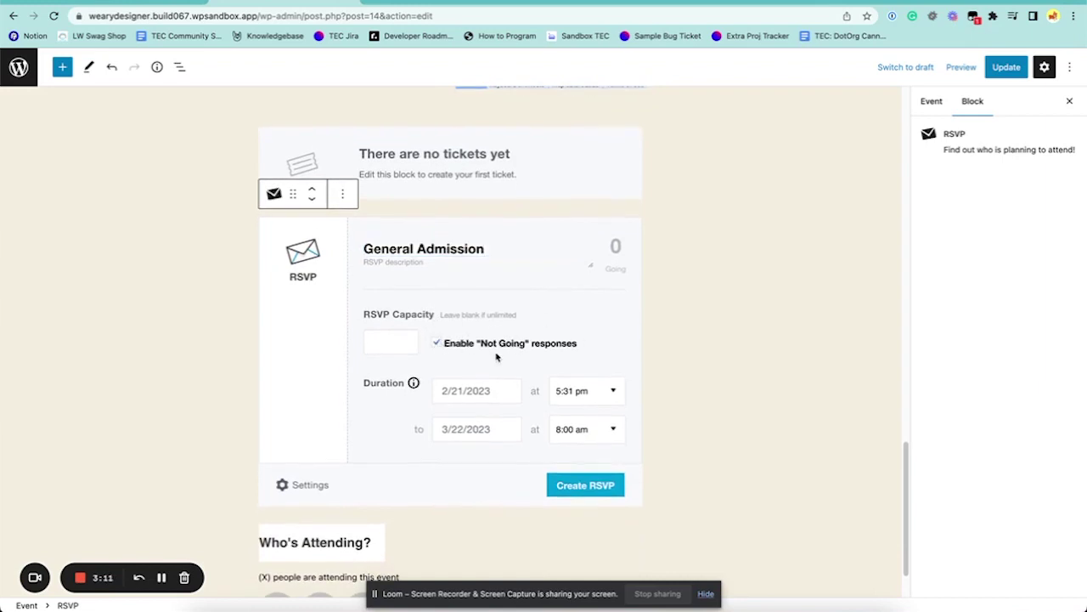
{"action": "scroll", "coordinate": [414, 391], "scroll_direction": "down", "scroll_amount": 3}
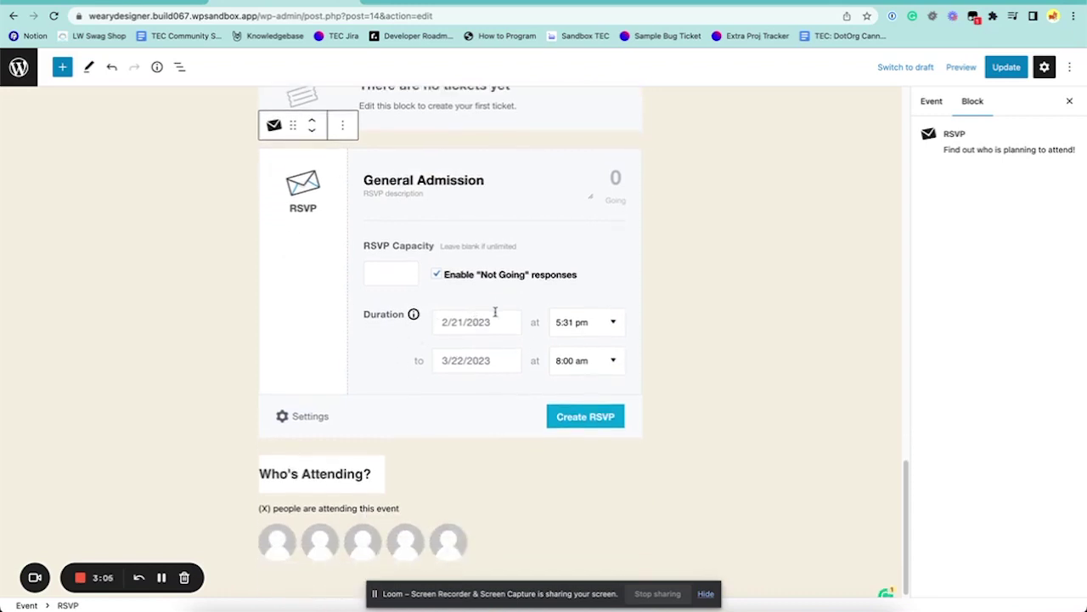
{"action": "left_click", "coordinate": [583, 419]}
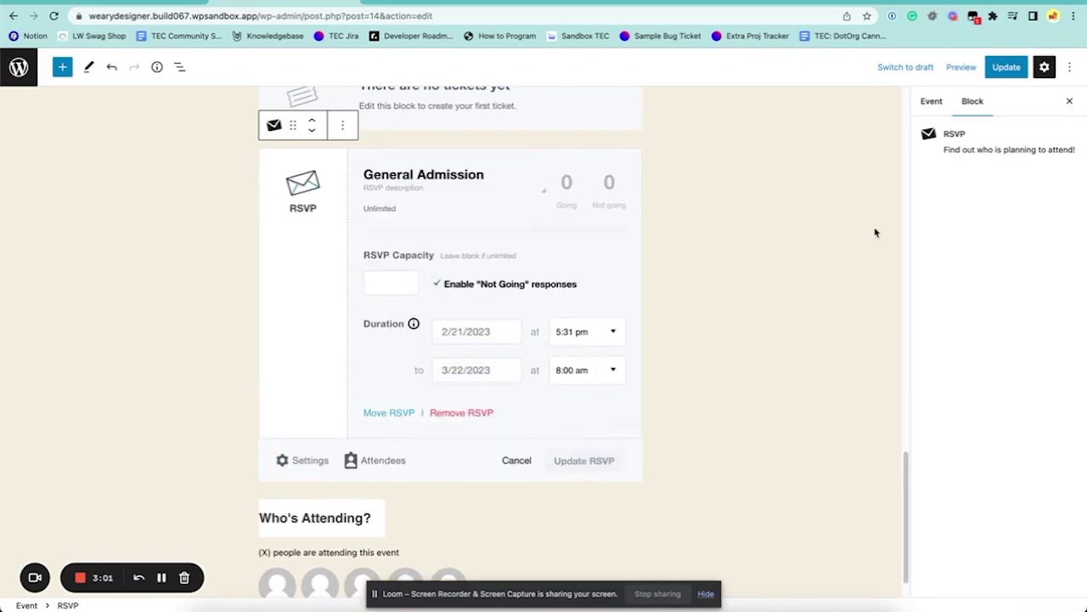
- Update the Pet a Therapy Dog Marathon event to save its General Admission RSVP
{"action": "scroll", "coordinate": [723, 345], "scroll_direction": "up", "scroll_amount": 2}
{"action": "left_click", "coordinate": [1002, 66]}
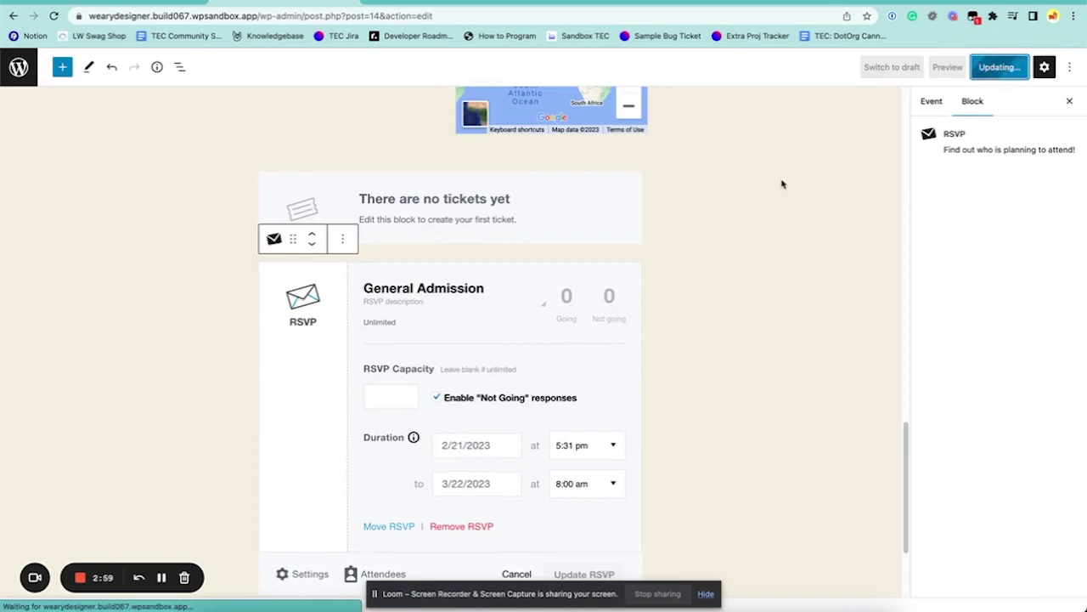
{"action": "scroll", "coordinate": [674, 261], "scroll_direction": "up", "scroll_amount": 5}
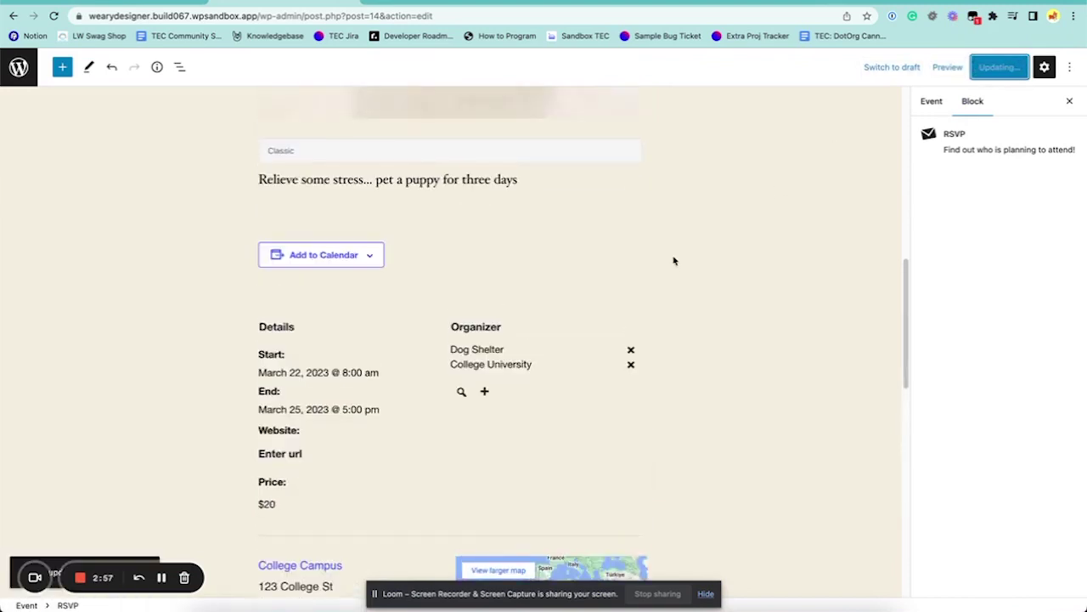
{"action": "scroll", "coordinate": [671, 263], "scroll_direction": "up", "scroll_amount": 5}
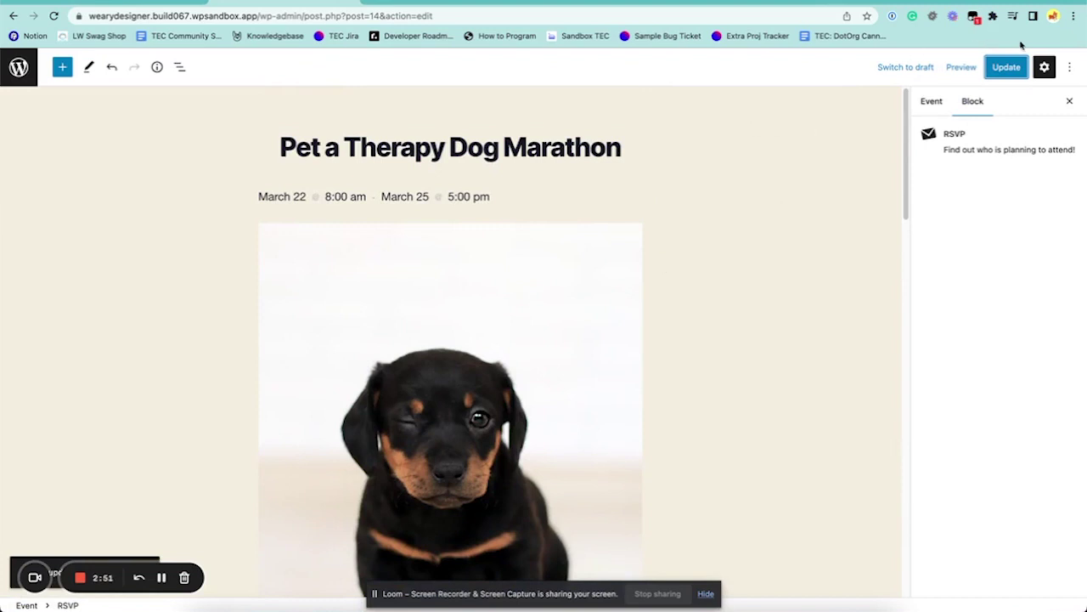
{"action": "left_click", "coordinate": [1007, 67]}
- Set the General Admission RSVP's start date to 2/20/2023 and update the RSVP
{"action": "scroll", "coordinate": [731, 247], "scroll_direction": "down", "scroll_amount": 15}
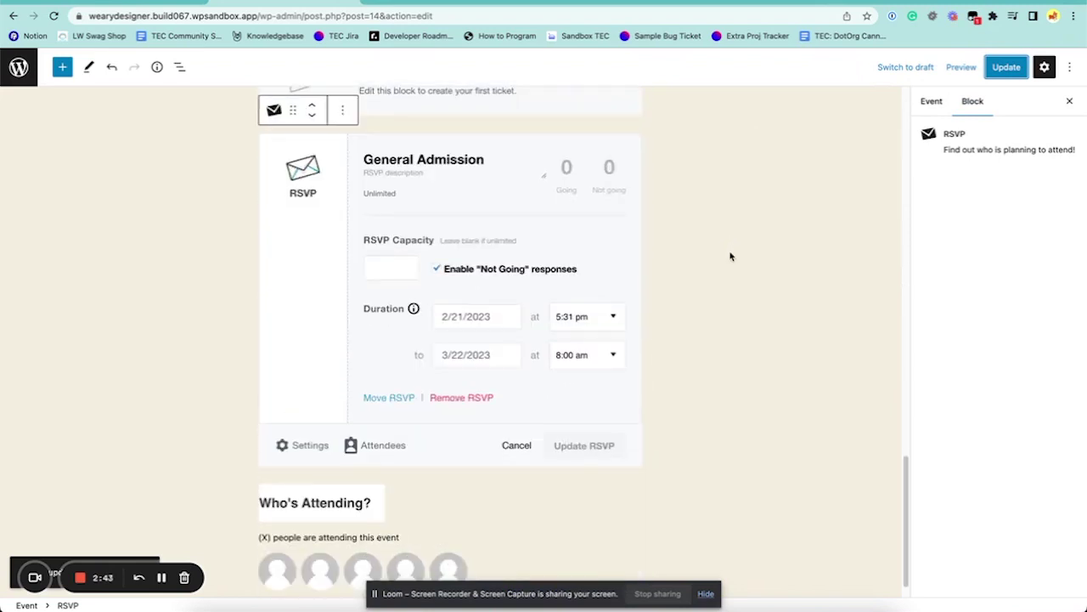
{"action": "left_click", "coordinate": [696, 340]}
{"action": "left_click", "coordinate": [527, 369]}
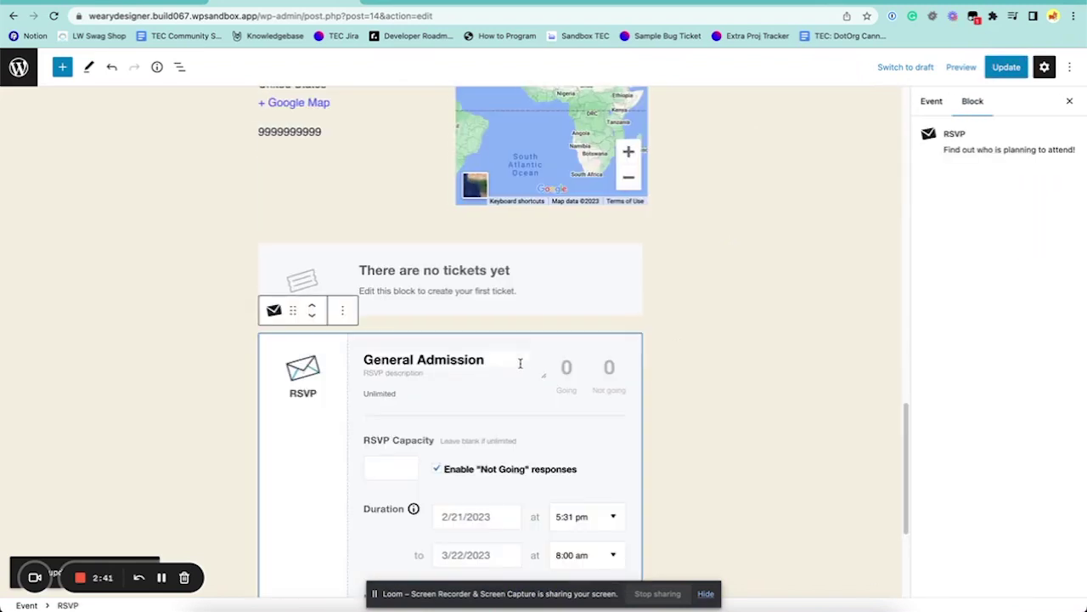
{"action": "scroll", "coordinate": [514, 378], "scroll_direction": "down", "scroll_amount": 3}
{"action": "scroll", "coordinate": [508, 385], "scroll_direction": "down", "scroll_amount": 1}
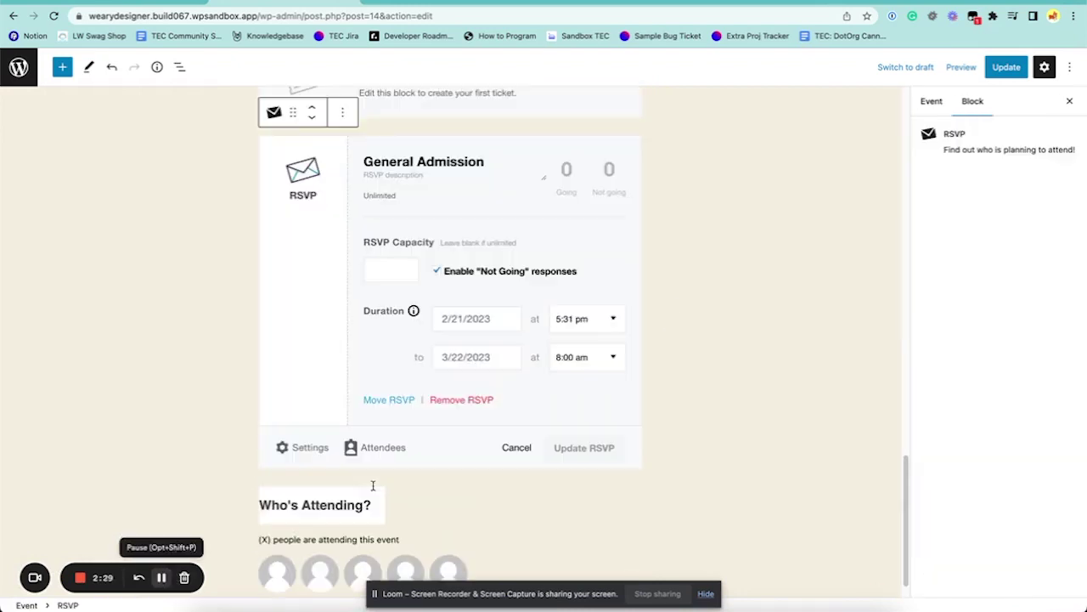
{"action": "left_click", "coordinate": [467, 318]}
{"action": "left_click", "coordinate": [474, 455]}
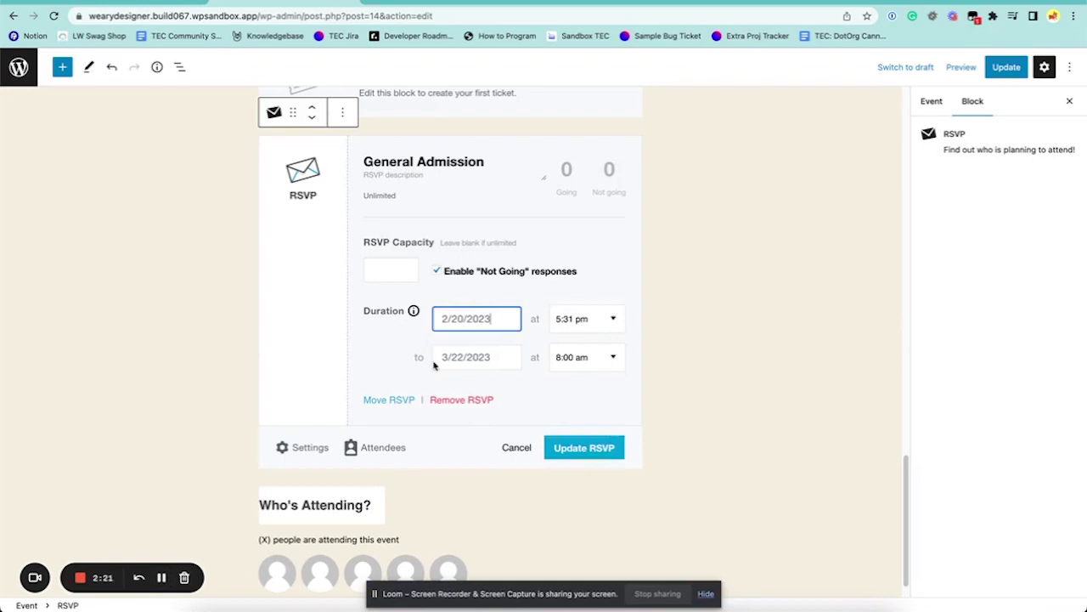
{"action": "left_click", "coordinate": [599, 445]}
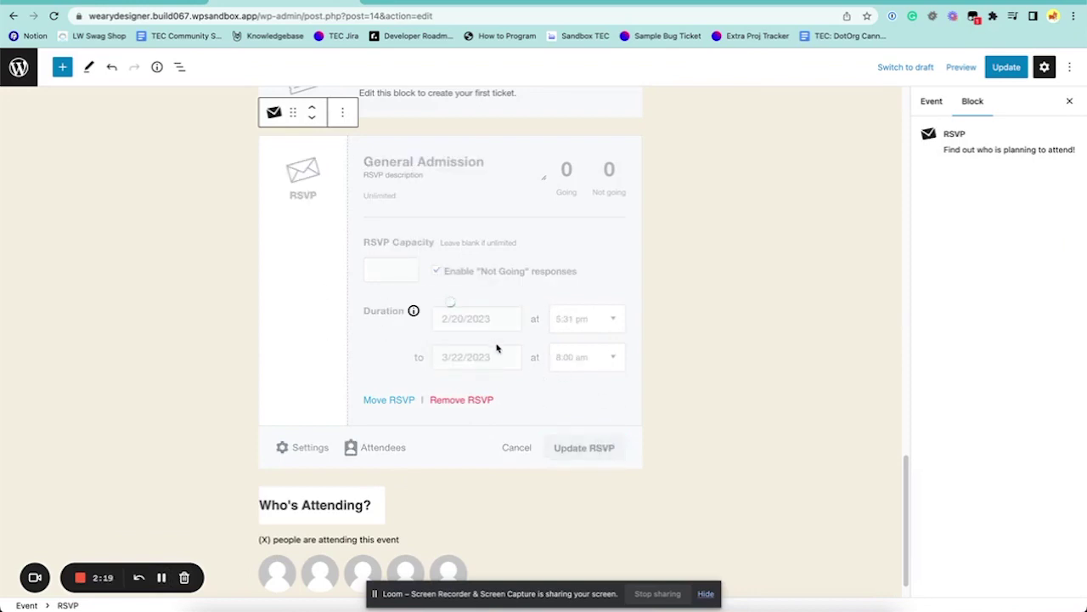
- Deselect the RSVP block and update the event with the changed RSVP duration
{"action": "left_click", "coordinate": [692, 299]}
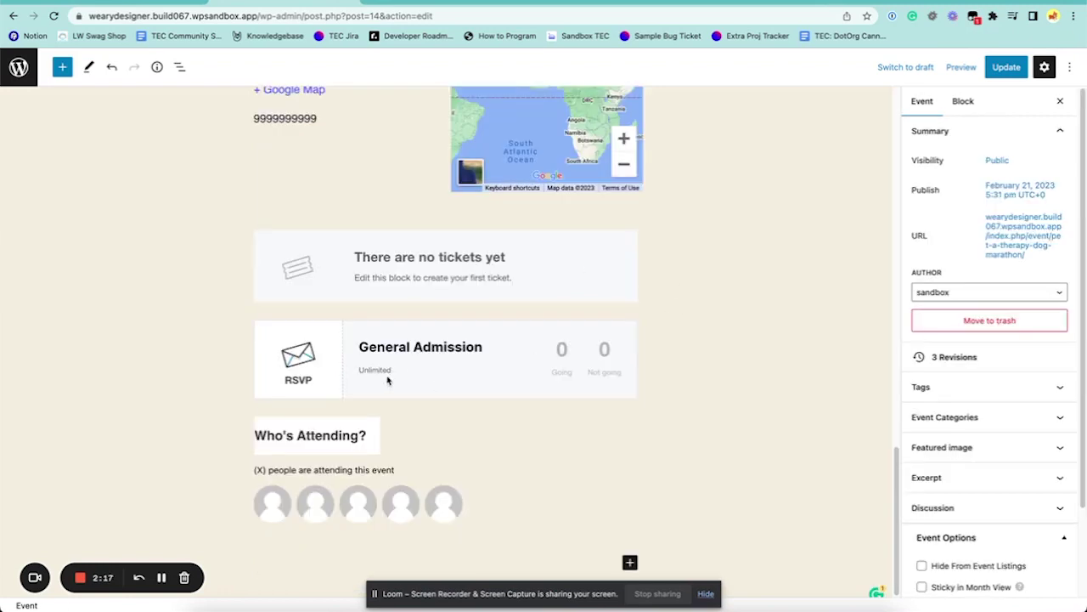
{"action": "left_click", "coordinate": [1006, 67]}
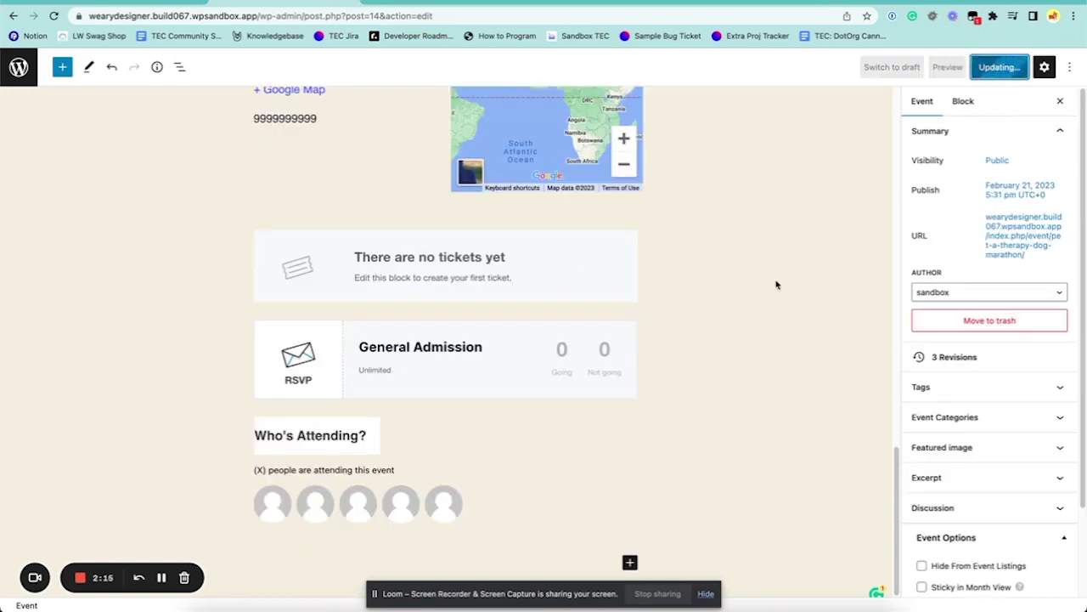
{"action": "scroll", "coordinate": [769, 287], "scroll_direction": "up", "scroll_amount": 10}
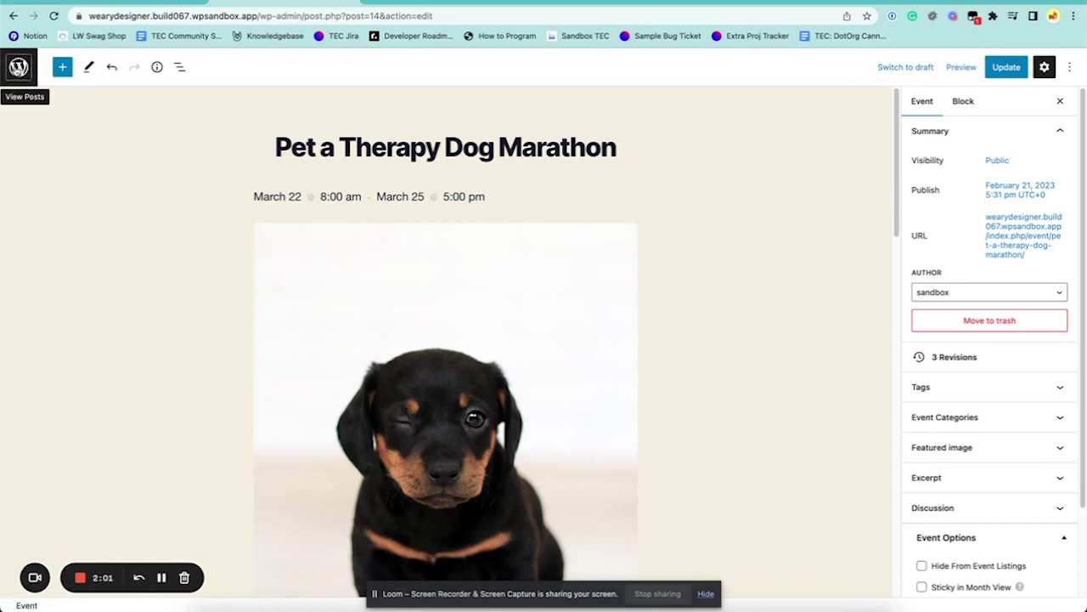
- Return to the events list and view the published Pet a Therapy Dog Marathon page at its RSVP form
{"action": "left_click", "coordinate": [19, 68]}
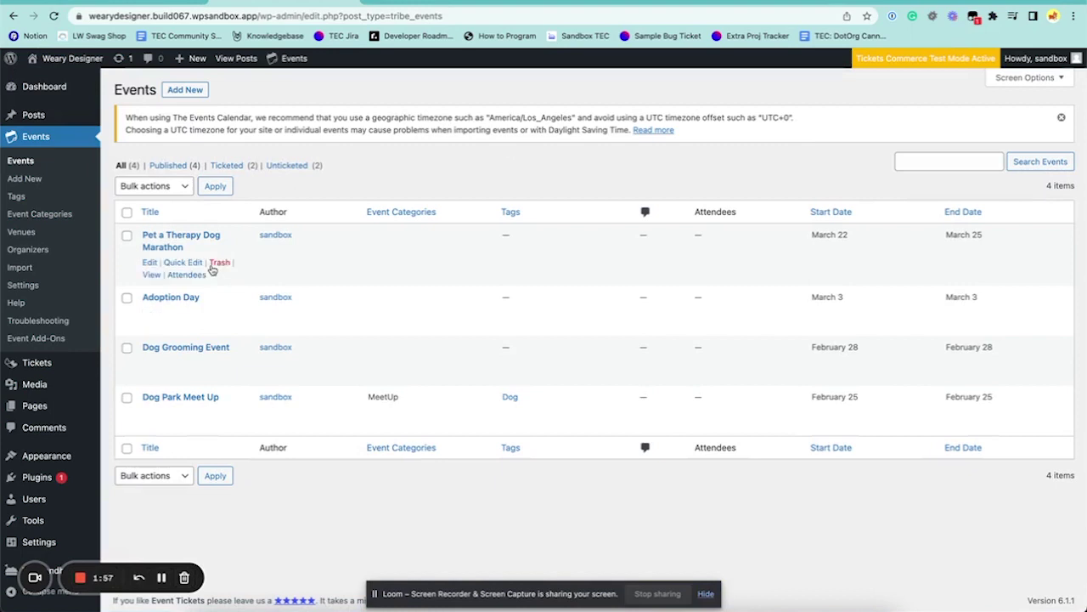
{"action": "left_click", "coordinate": [151, 274]}
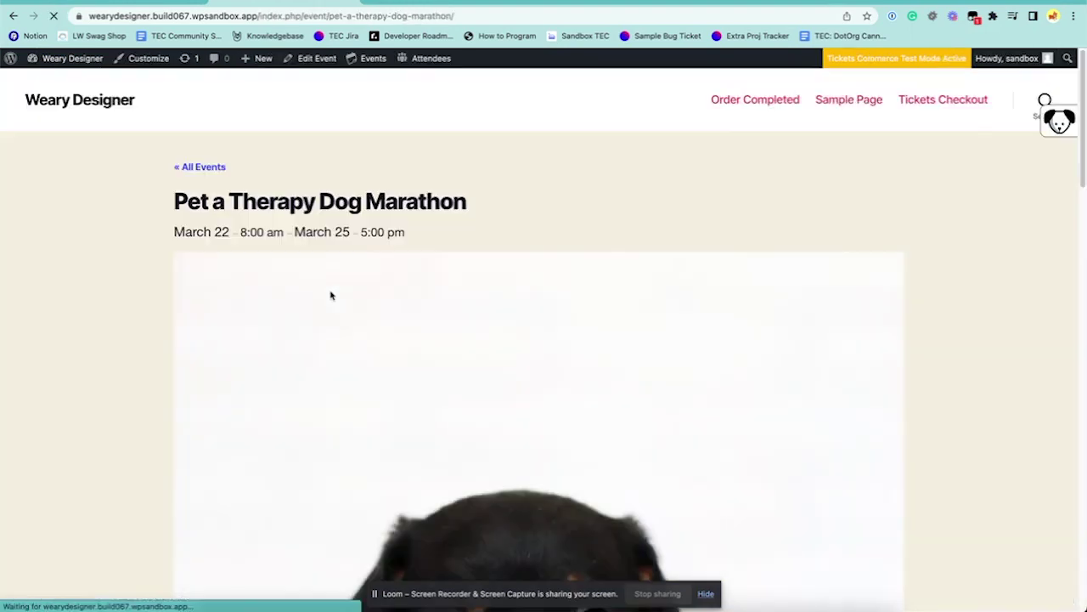
{"action": "scroll", "coordinate": [527, 330], "scroll_direction": "down", "scroll_amount": 7}
{"action": "scroll", "coordinate": [527, 330], "scroll_direction": "down", "scroll_amount": 15}
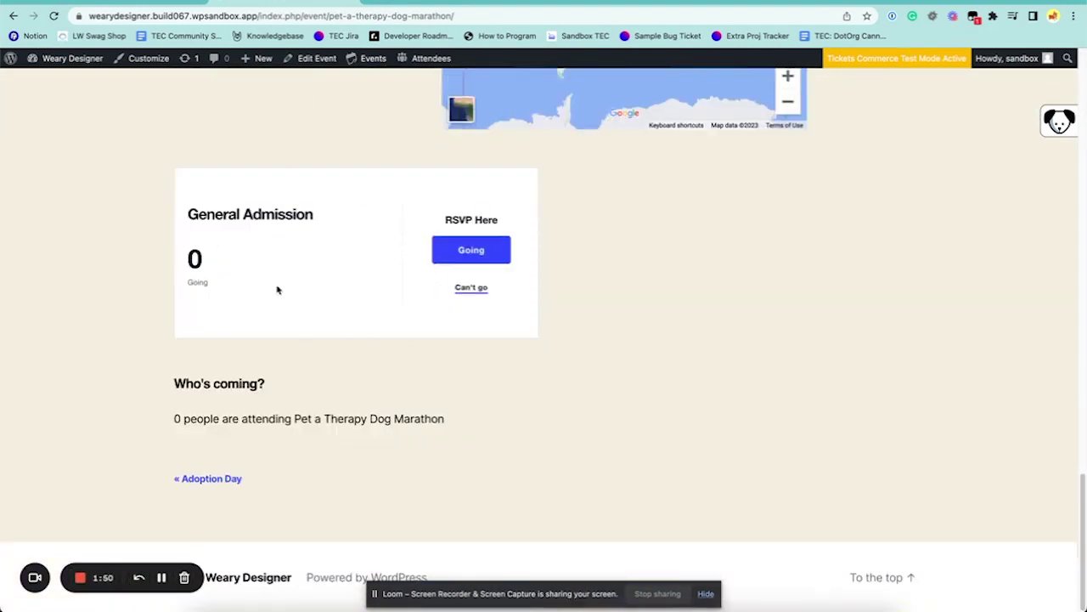
- RSVP as going to General Admission with 5 guests and submit the form
{"action": "left_click", "coordinate": [469, 250]}
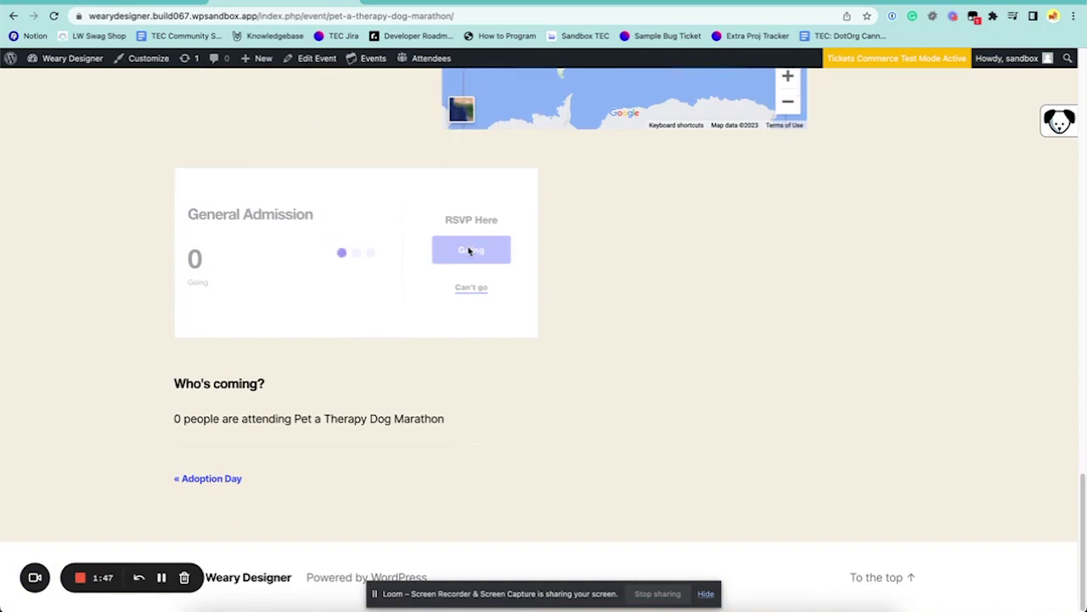
{"action": "double_click", "coordinate": [258, 360]}
{"action": "type", "text": "5"}
{"action": "left_click", "coordinate": [499, 412]}
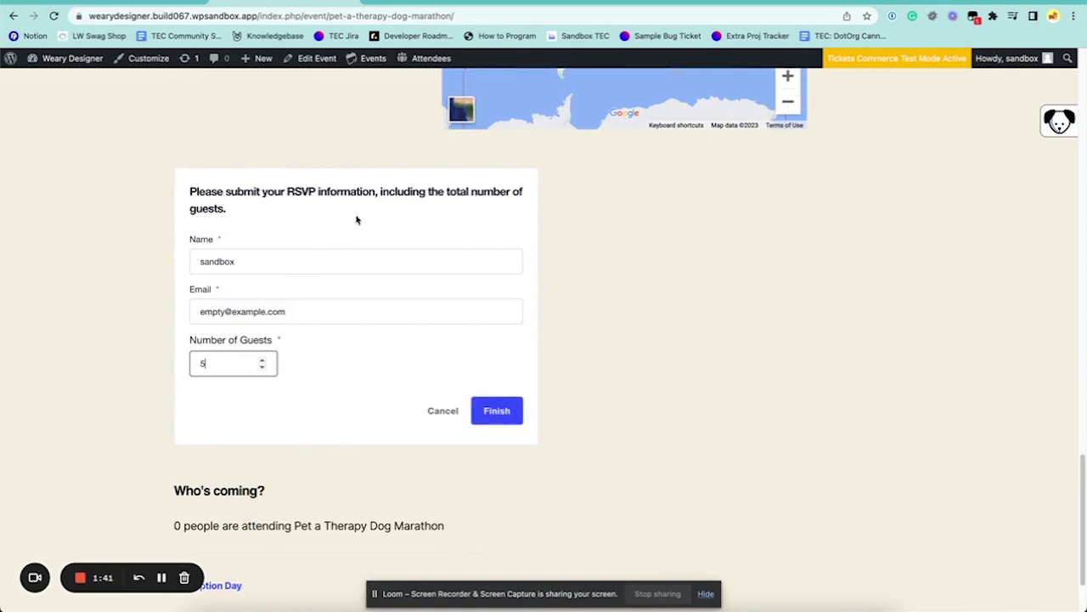